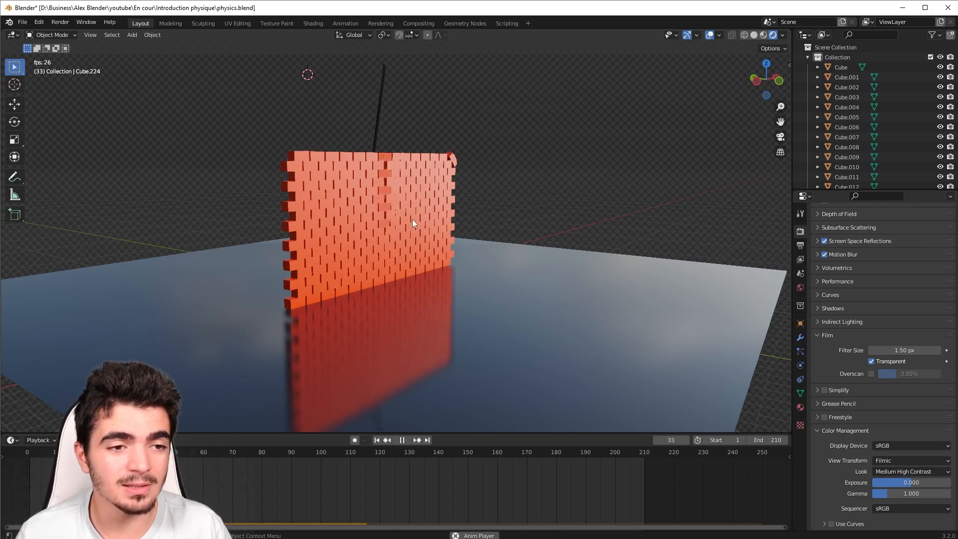
# - Play back the wrecking-ball simulation against the brick wall and examine the impact from several angles
pyautogui.press('space')
pyautogui.moveTo(451, 269); pyautogui.dragTo(488, 271, button='middle')
pyautogui.press('space')
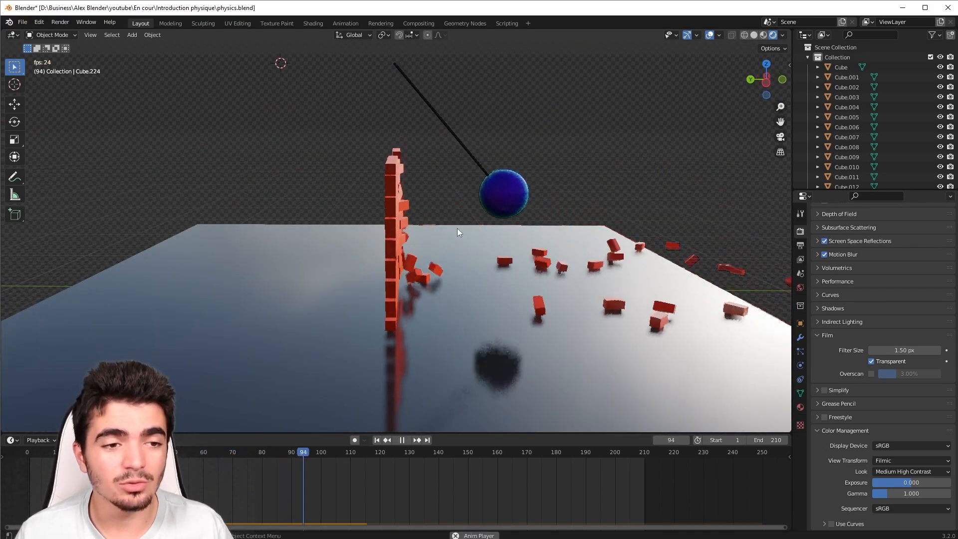
pyautogui.moveTo(434, 240); pyautogui.dragTo(412, 238, button='middle')
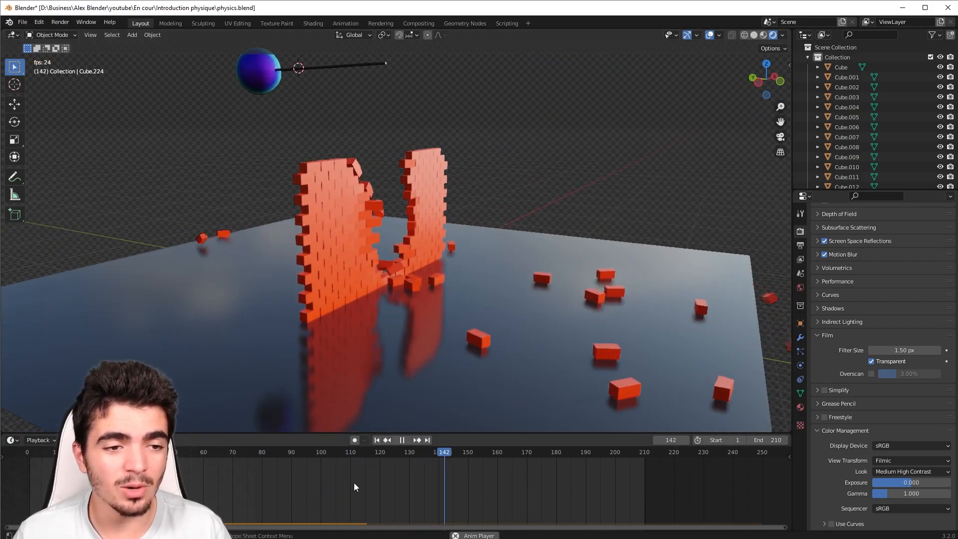
pyautogui.click(376, 439)
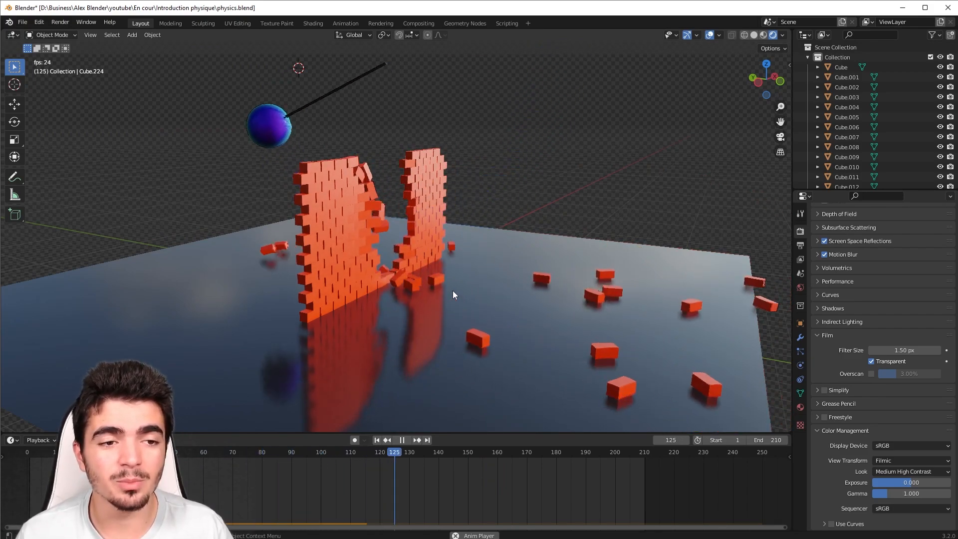
pyautogui.moveTo(471, 259); pyautogui.dragTo(456, 263, button='middle')
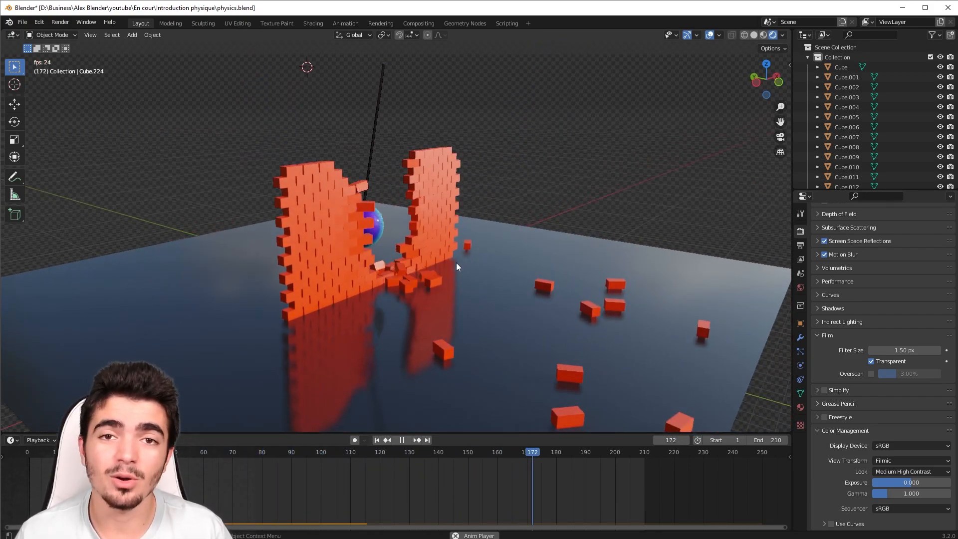
pyautogui.press('space')
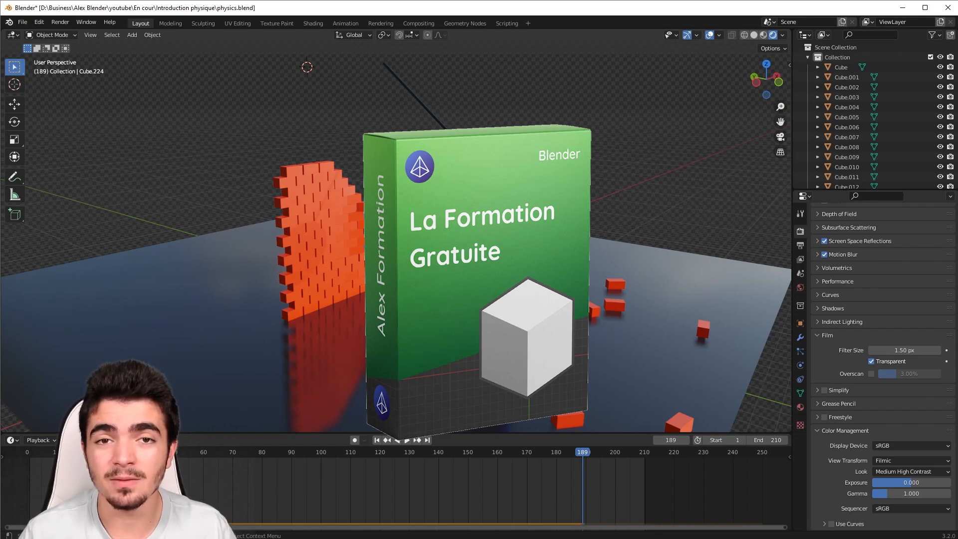
pyautogui.press('space')
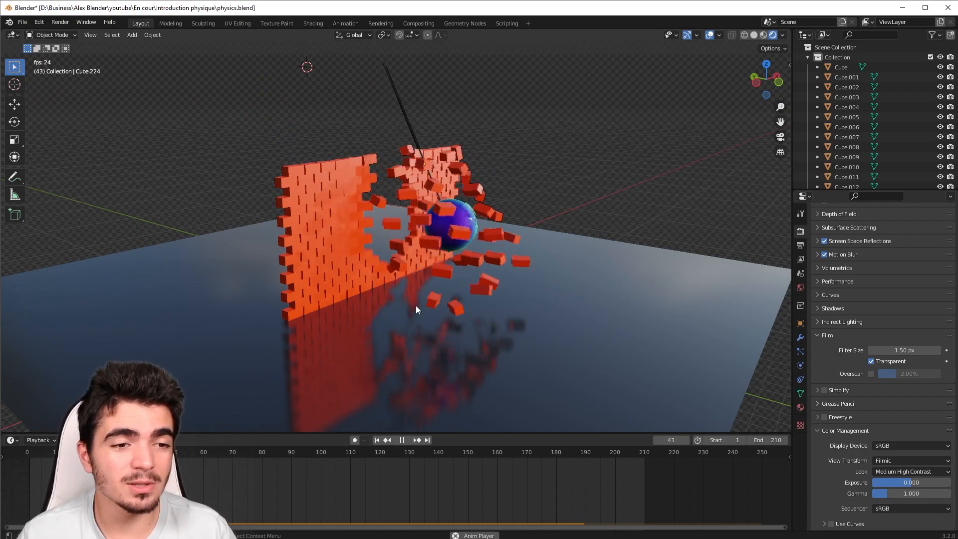
pyautogui.press('space')
pyautogui.moveTo(416, 310); pyautogui.dragTo(438, 308, button='middle')
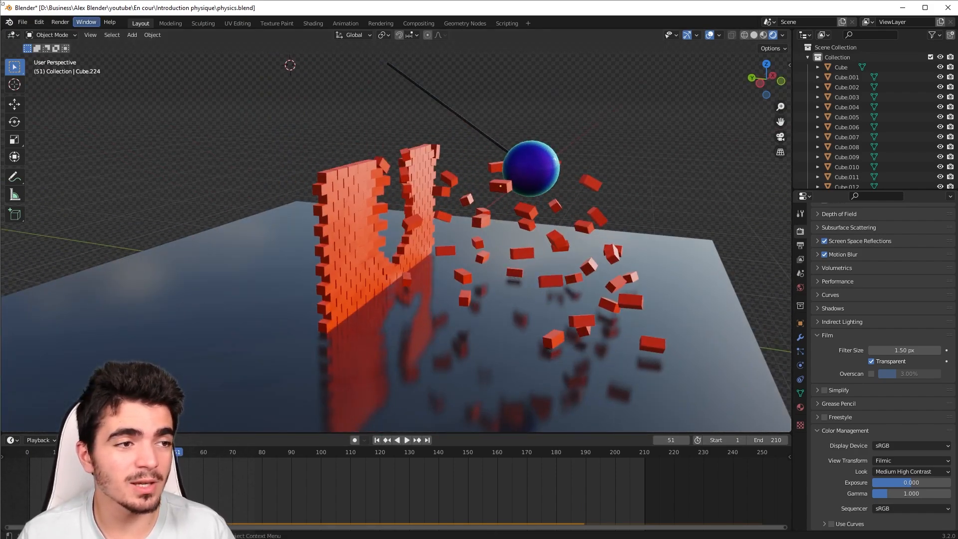
# - Start a new General file without saving physics.blend, and delete the default camera, cube and light
pyautogui.click(23, 22)
pyautogui.moveTo(31, 35)
pyautogui.click(148, 37)
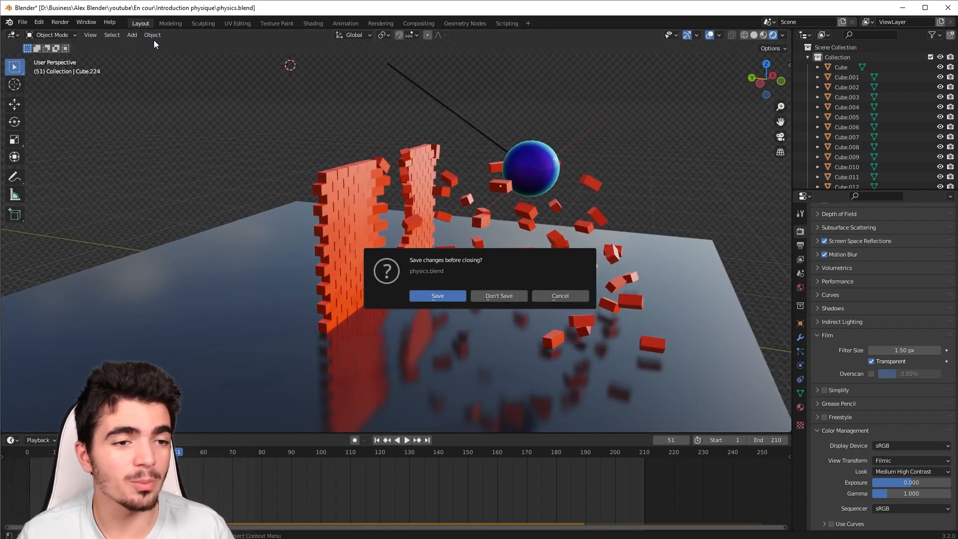
pyautogui.click(499, 296)
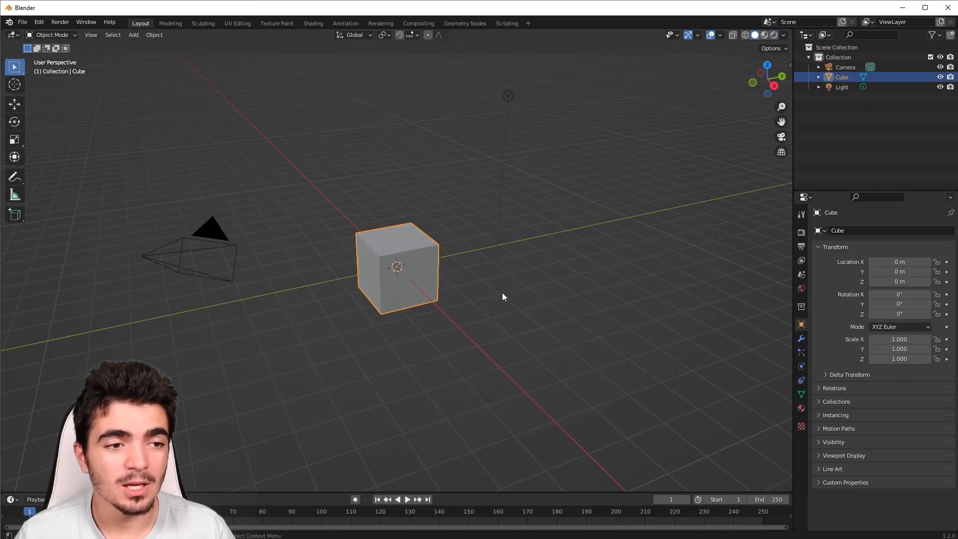
pyautogui.moveTo(100, 65); pyautogui.dragTo(625, 388)
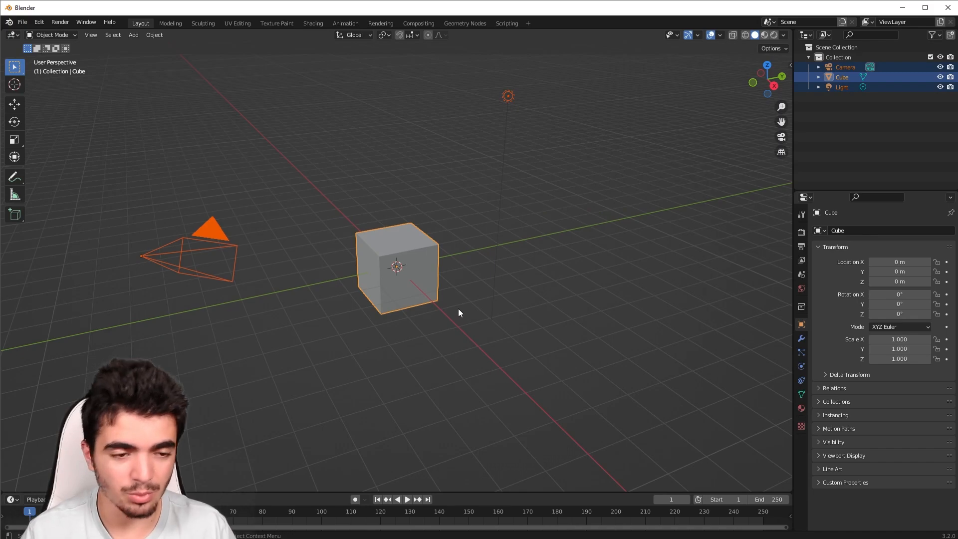
pyautogui.press('Delete')
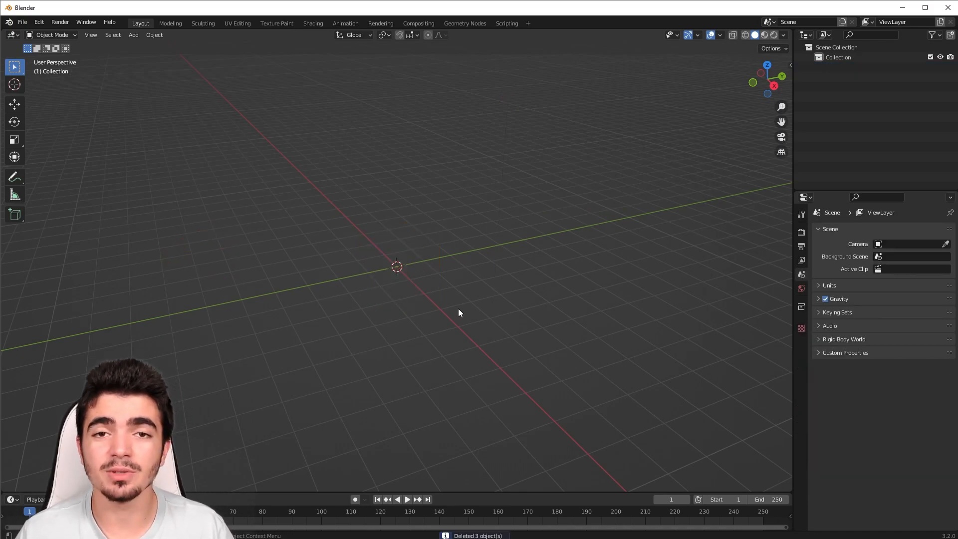
# - Add a plane mesh at the origin and scale it uniformly by a factor of 10
pyautogui.hotkey('shift', 'a')
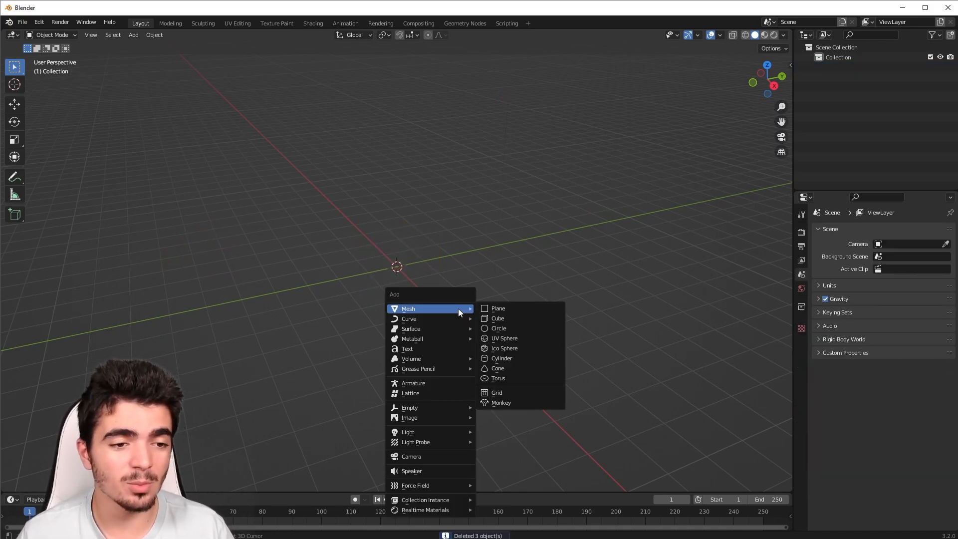
pyautogui.click(492, 309)
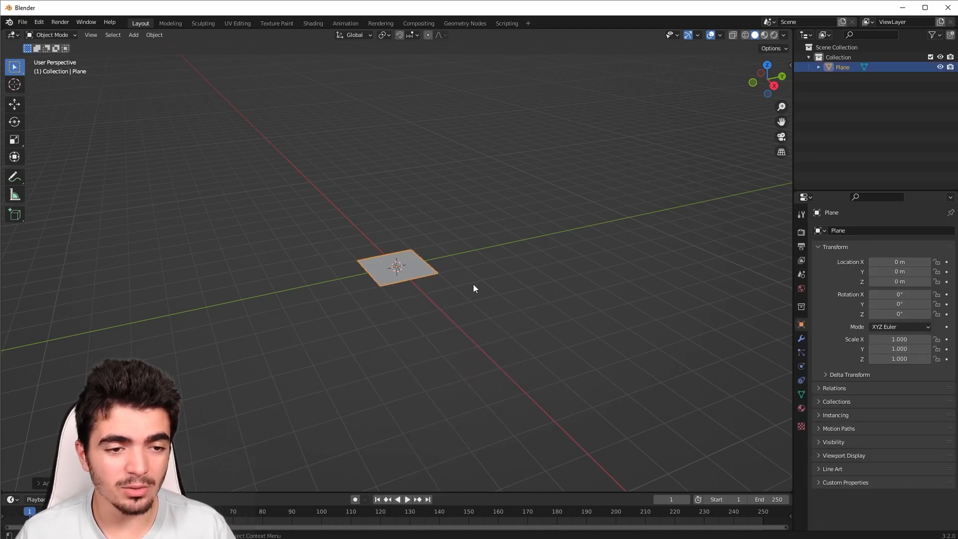
pyautogui.write('s')
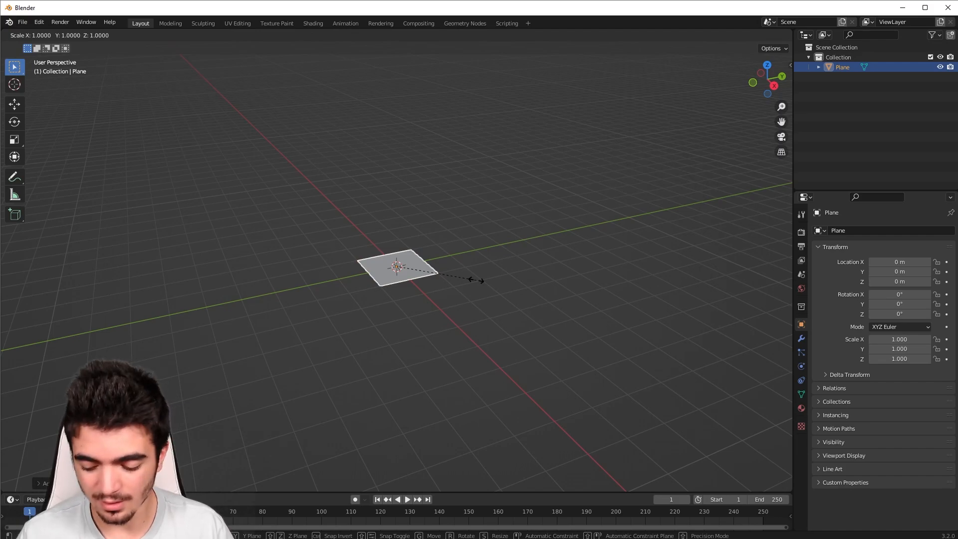
pyautogui.write('10')
pyautogui.press('Return')
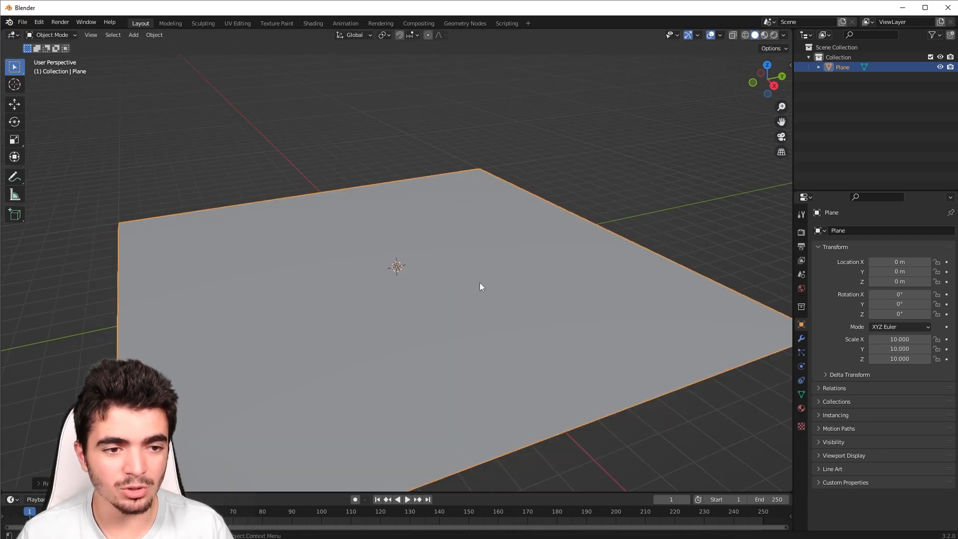
pyautogui.scroll(-3, 480, 282)
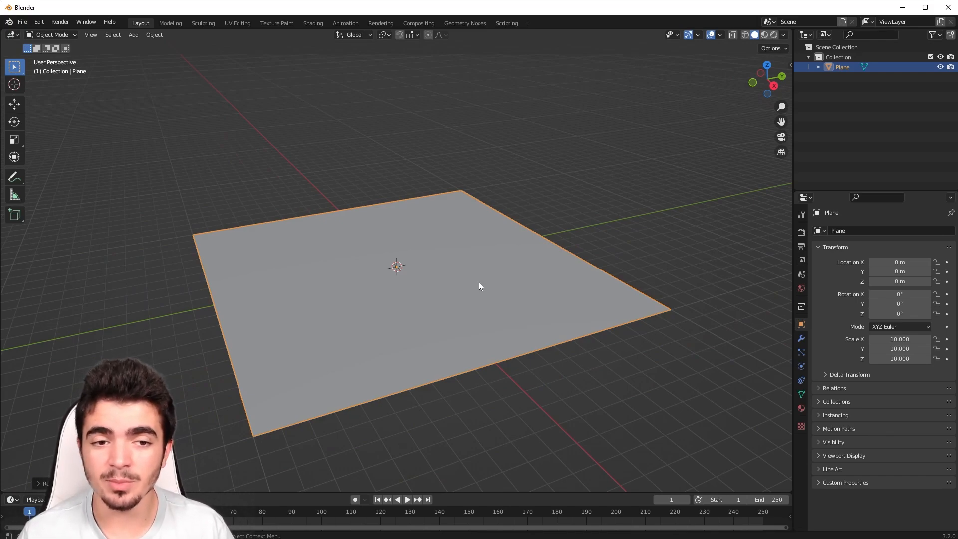
pyautogui.press('s')
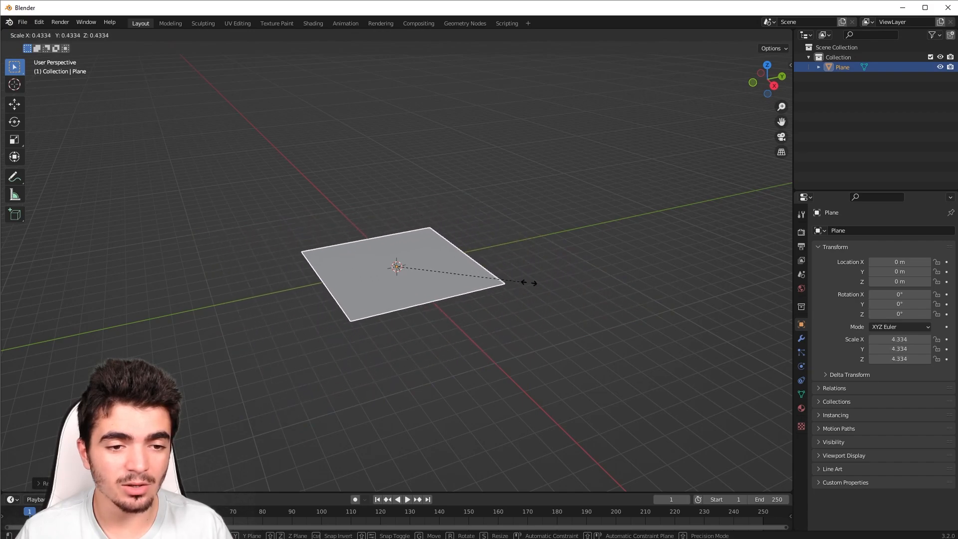
pyautogui.press('Escape')
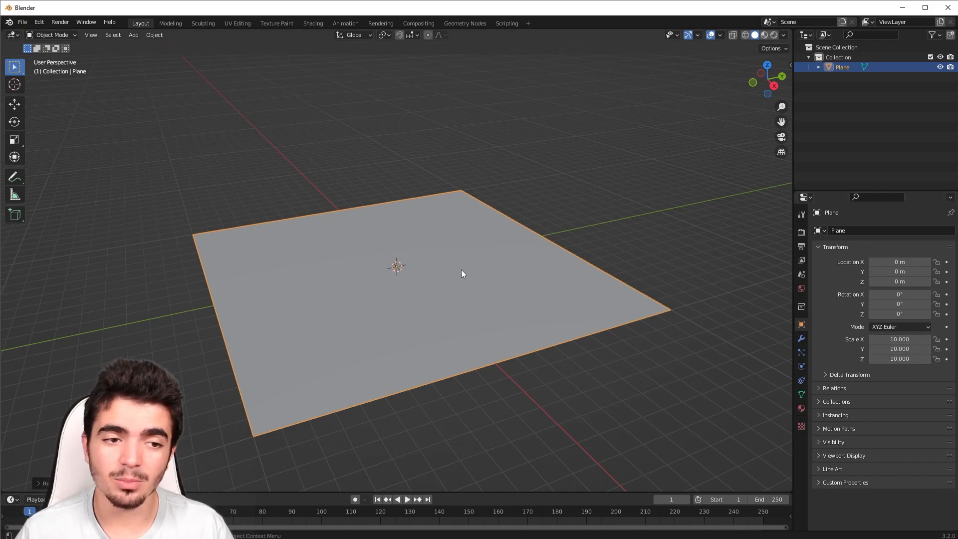
# - Add Rigid Body physics to the plane
pyautogui.moveTo(305, 260); pyautogui.dragTo(325, 250, button='middle')
pyautogui.scroll(3, 325, 250)
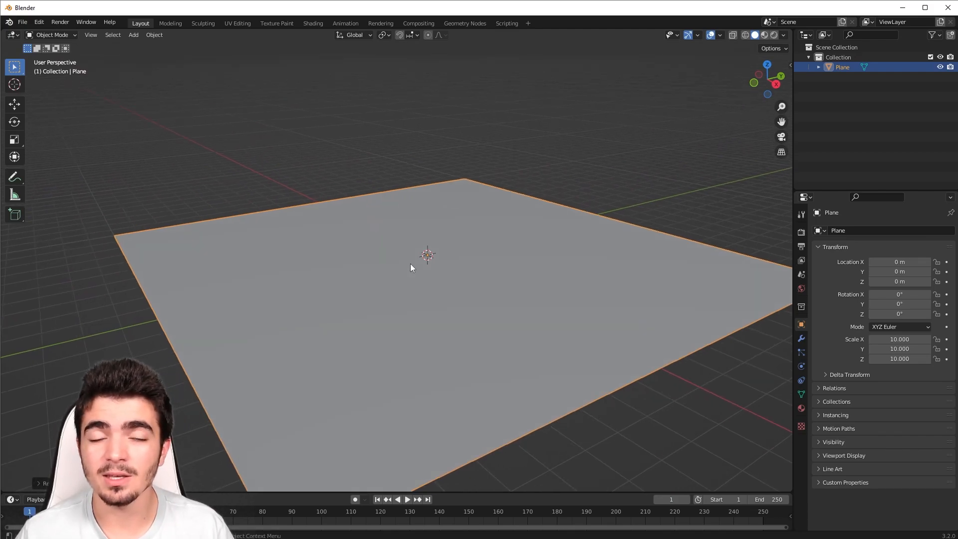
pyautogui.scroll(-3, 410, 263)
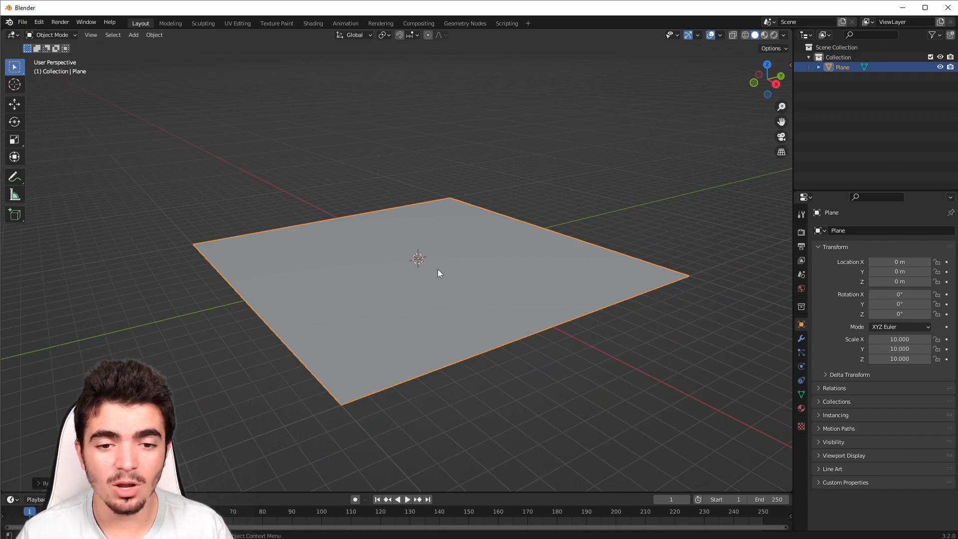
pyautogui.click(799, 367)
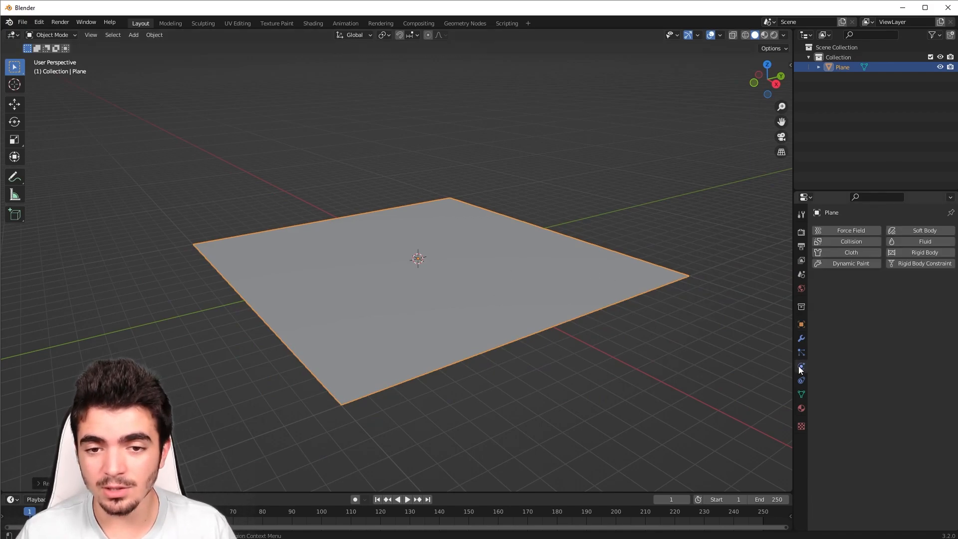
pyautogui.click(914, 254)
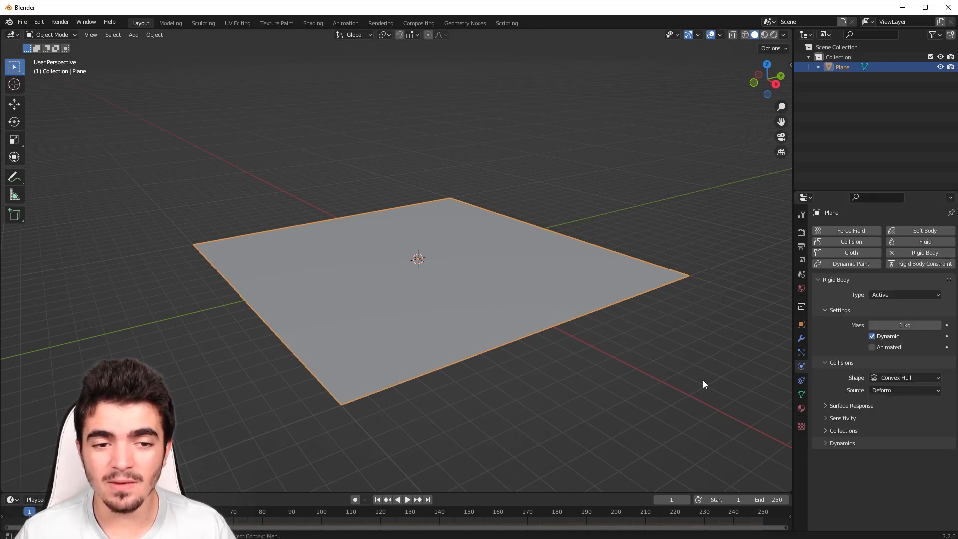
pyautogui.keyDown('shift'); pyautogui.moveTo(609, 375); pyautogui.dragTo(642, 366, button='middle'); pyautogui.keyUp('shift')
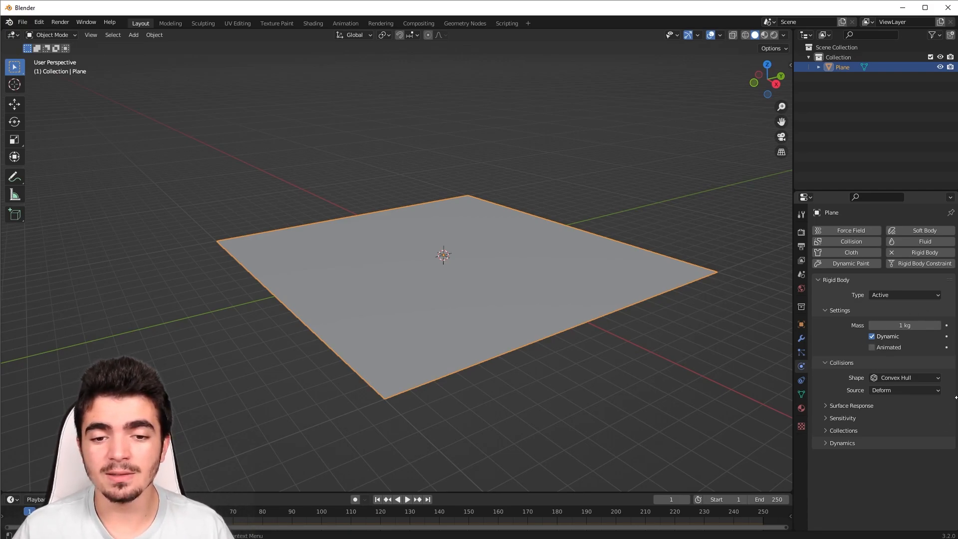
# - Review the available collision shapes for the plane's rigid body without changing the current choice
pyautogui.click(901, 378)
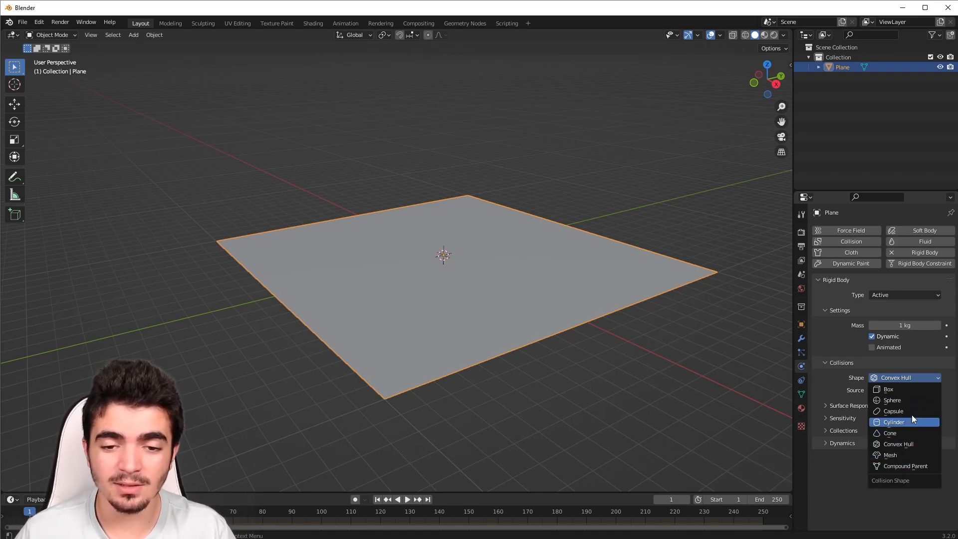
pyautogui.click(912, 382)
pyautogui.click(912, 381)
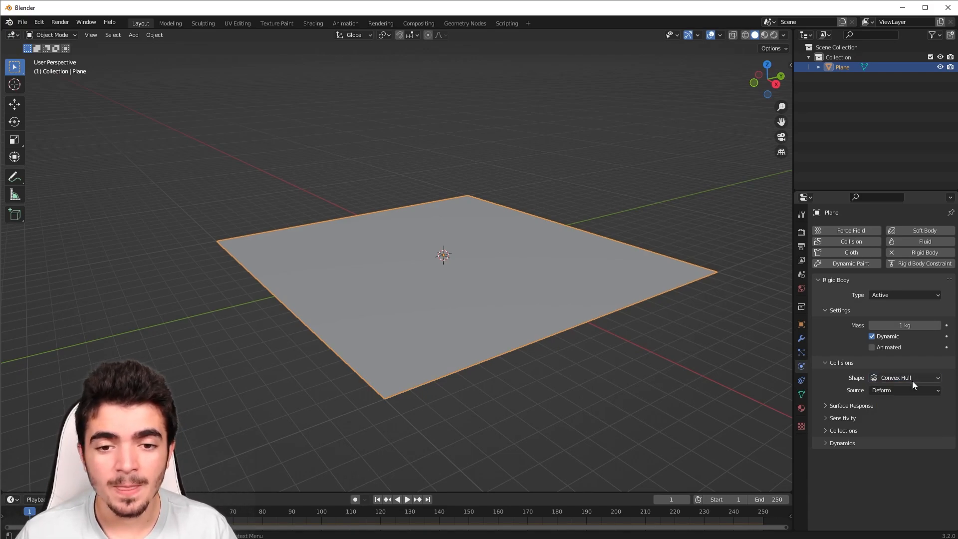
# - Play the simulation with the plane as an active rigid body, and return to the first frame
pyautogui.scroll(-2, 483, 438)
pyautogui.click(405, 500)
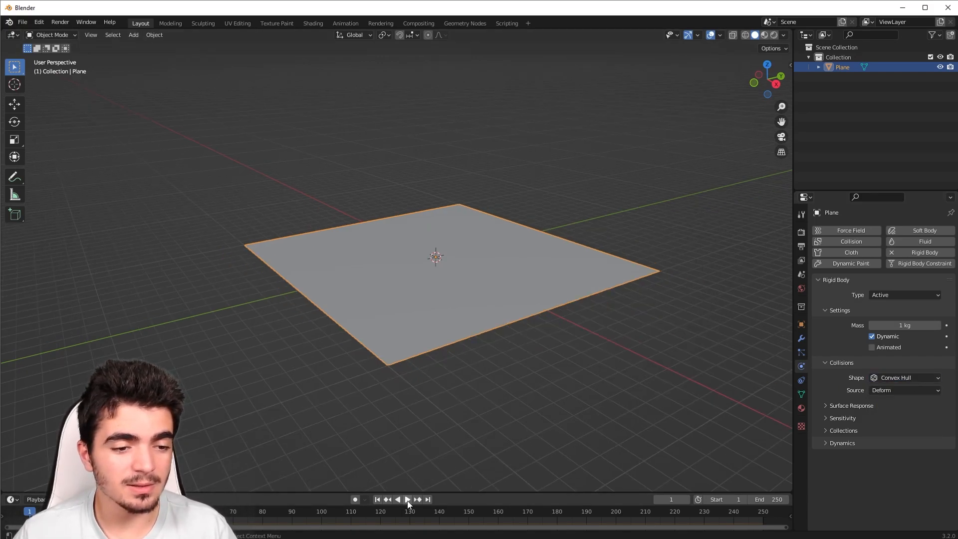
pyautogui.moveTo(429, 479); pyautogui.dragTo(462, 471, button='middle')
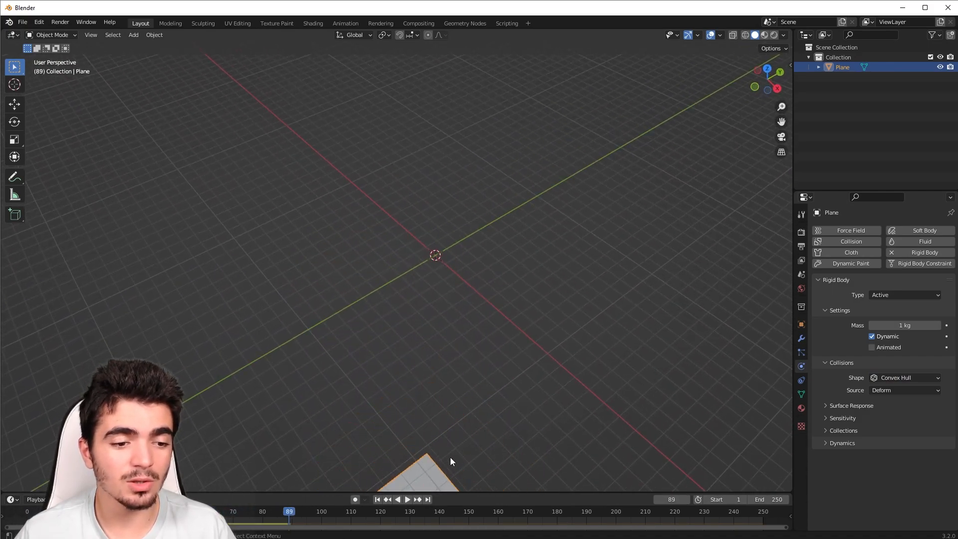
pyautogui.click(378, 500)
pyautogui.moveTo(422, 375); pyautogui.dragTo(420, 346, button='middle')
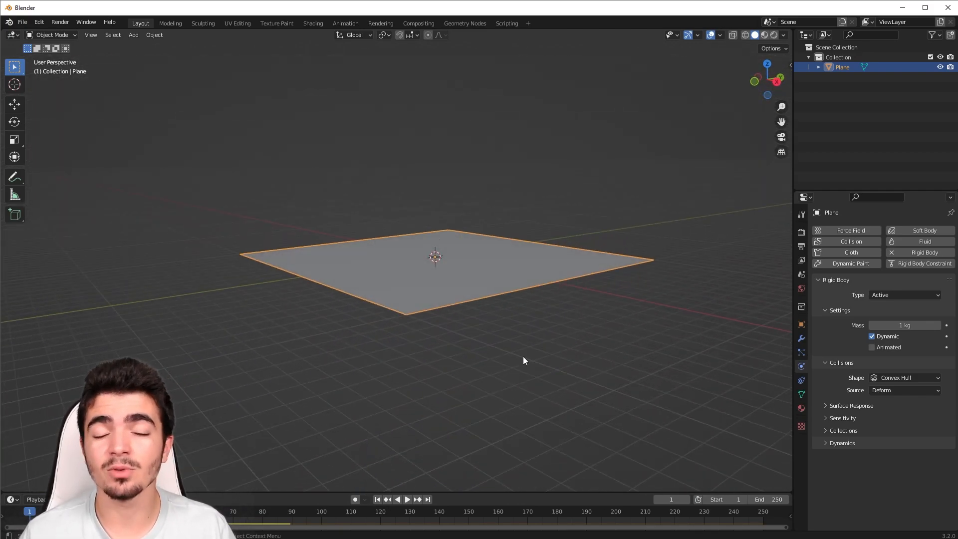
# - Set the plane's rigid body type to Passive
pyautogui.scroll(4, 524, 357)
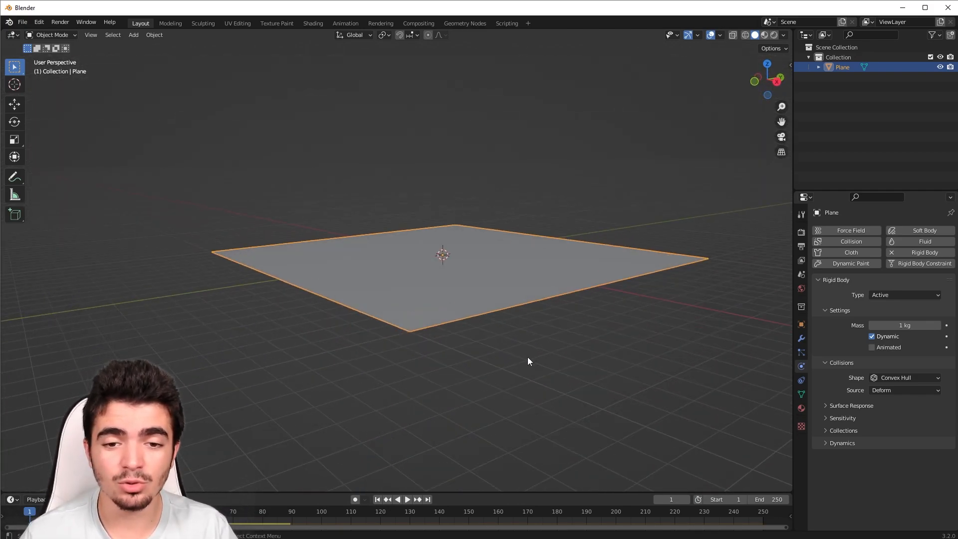
pyautogui.click(898, 294)
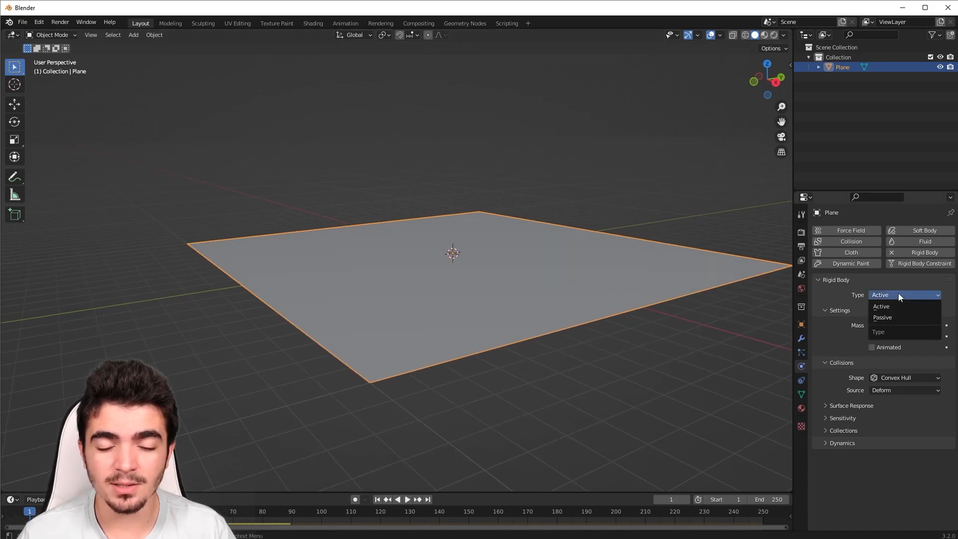
pyautogui.click(889, 318)
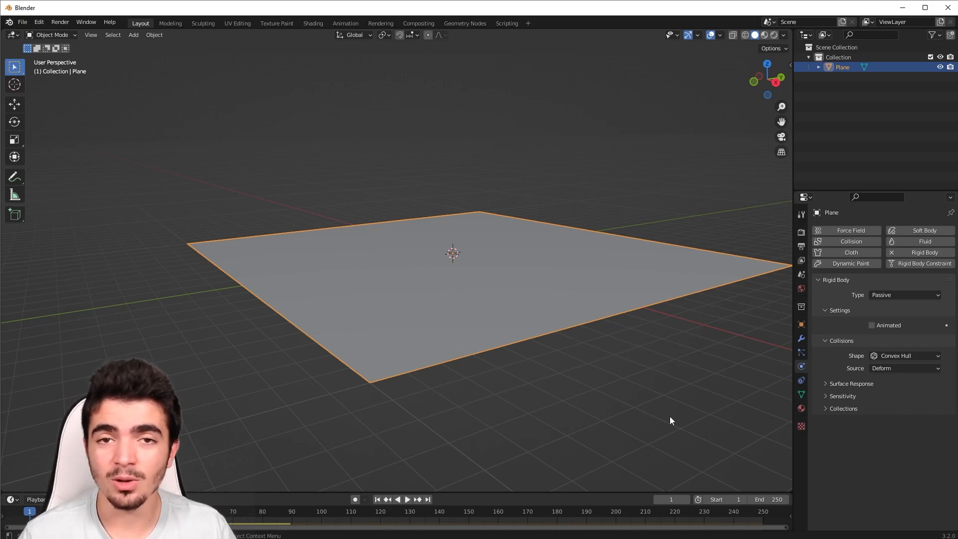
# - Test the simulation with the passive plane, and stop and rewind it to frame 1
pyautogui.click(407, 499)
pyautogui.moveTo(359, 409); pyautogui.dragTo(316, 385, button='middle')
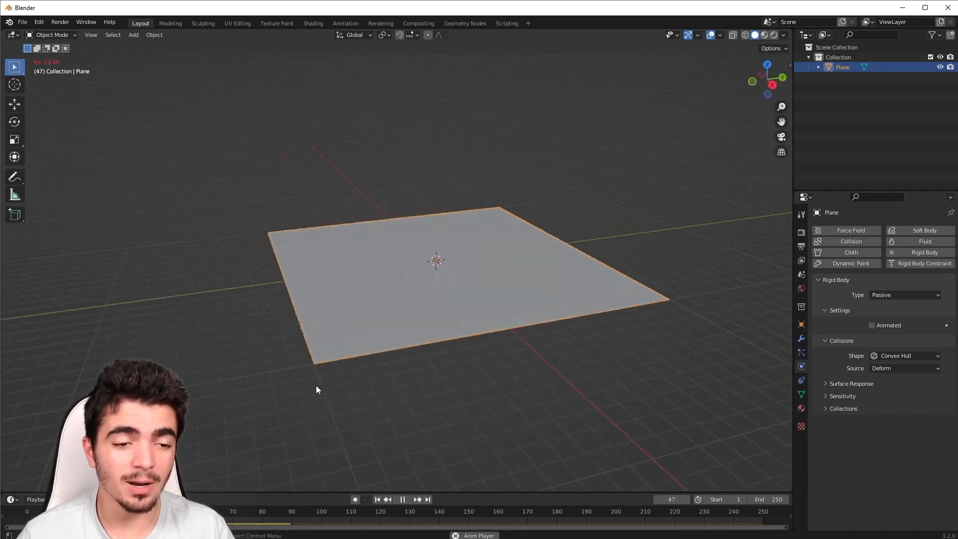
pyautogui.click(403, 500)
pyautogui.click(377, 500)
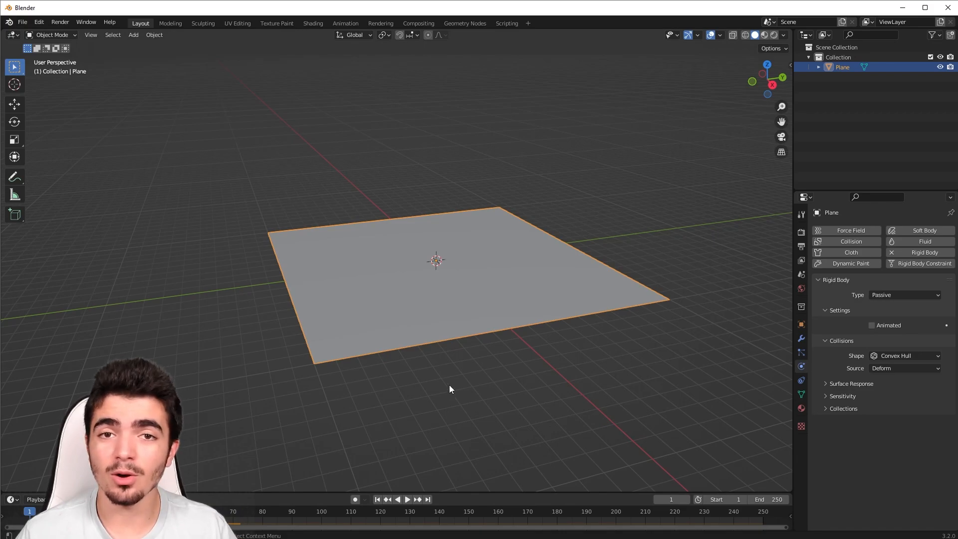
# - Add a cube mesh at the centre of the ground plane
pyautogui.scroll(1, 450, 385)
pyautogui.keyDown('shift'); pyautogui.moveTo(477, 321); pyautogui.dragTo(454, 328, button='middle'); pyautogui.keyUp('shift')
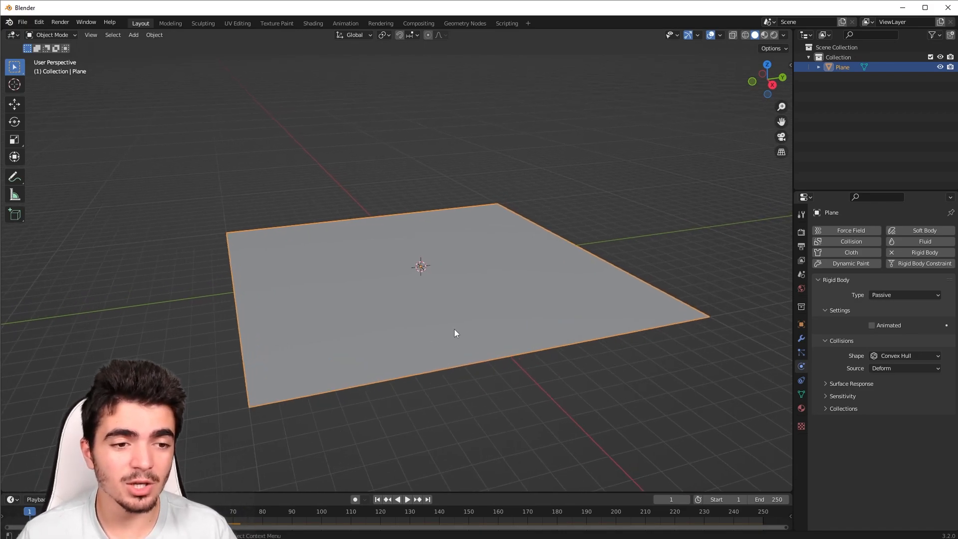
pyautogui.hotkey('shift', 'a')
pyautogui.moveTo(456, 327)
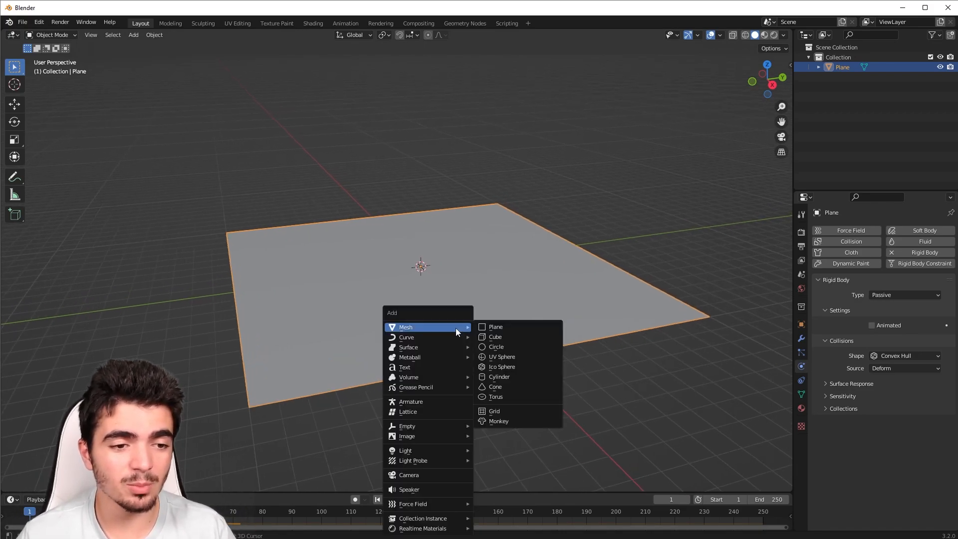
pyautogui.click(504, 338)
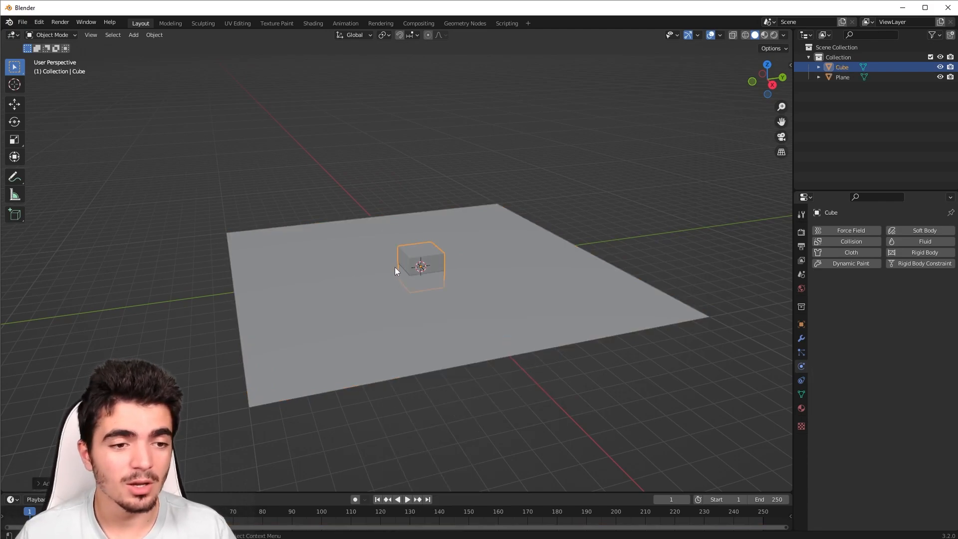
# - In Edit Mode, stretch the cube's geometry along the Y axis into an elongated block
pyautogui.scroll(4, 427, 336)
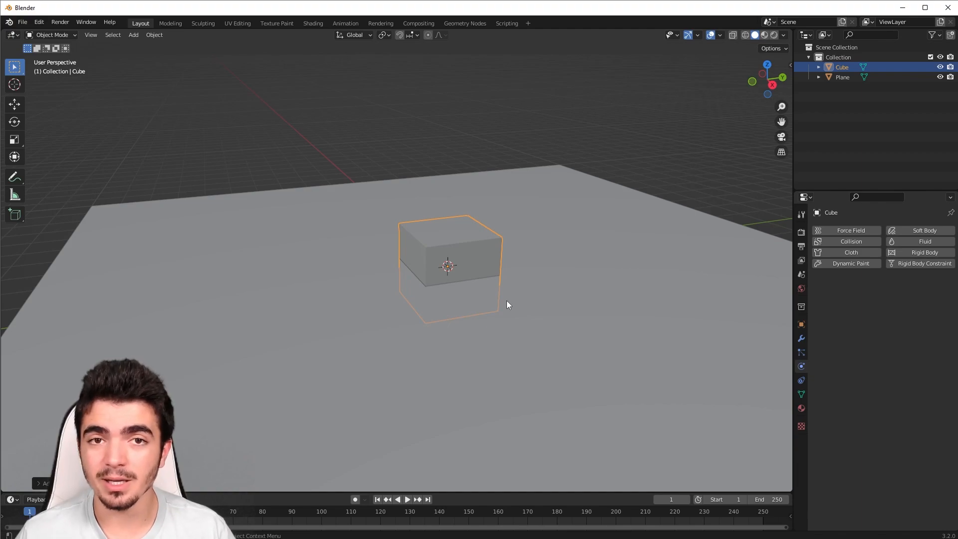
pyautogui.click(50, 35)
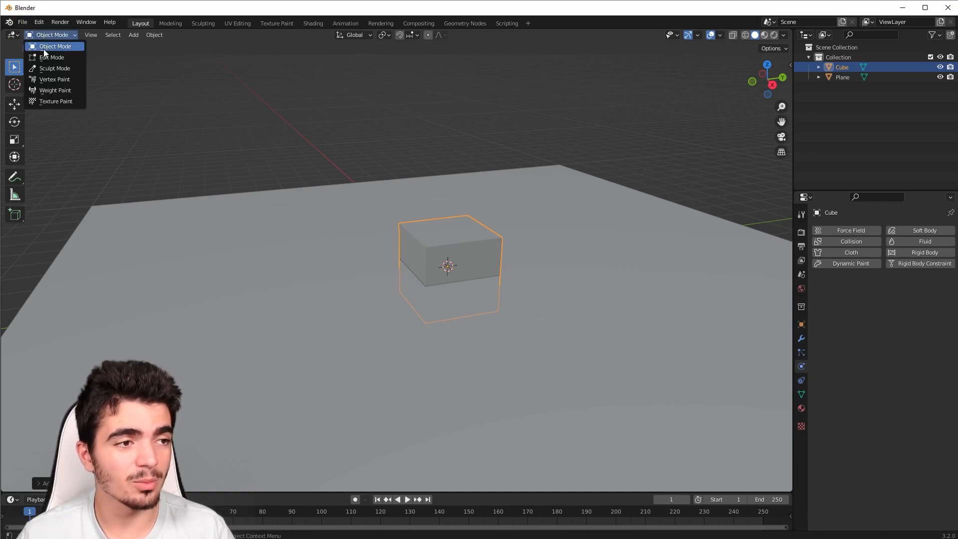
pyautogui.click(45, 57)
pyautogui.keyDown('shift'); pyautogui.moveTo(539, 208); pyautogui.dragTo(474, 203, button='middle'); pyautogui.keyUp('shift')
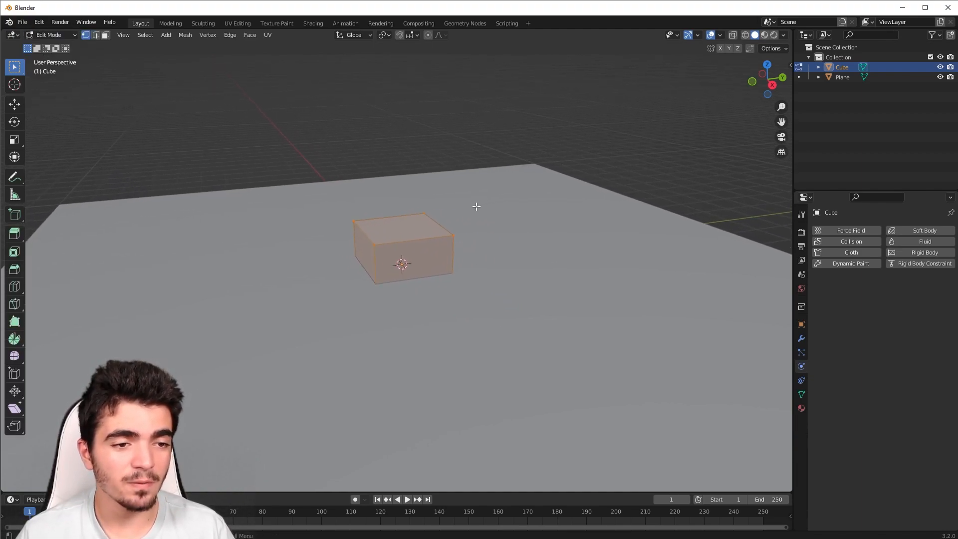
pyautogui.press('s')
pyautogui.press('y')
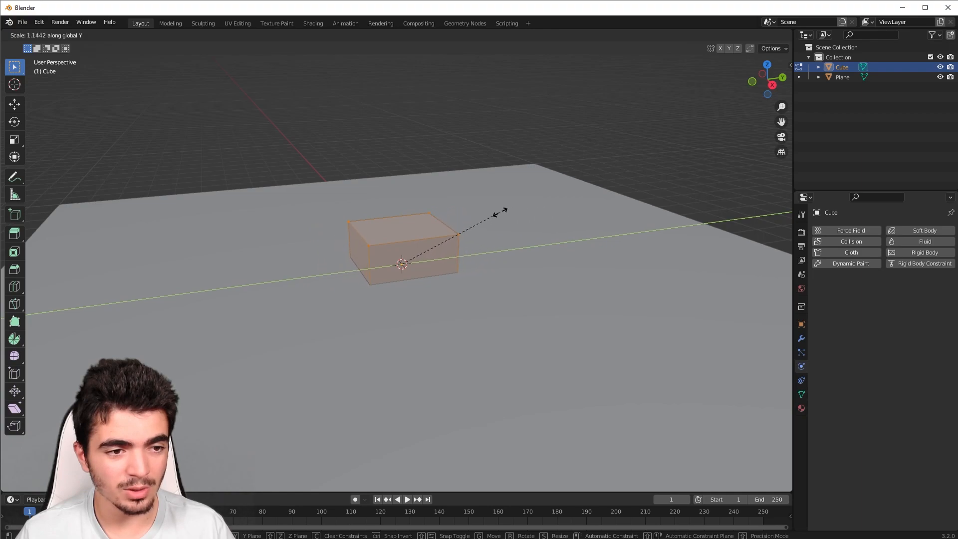
pyautogui.click(574, 207)
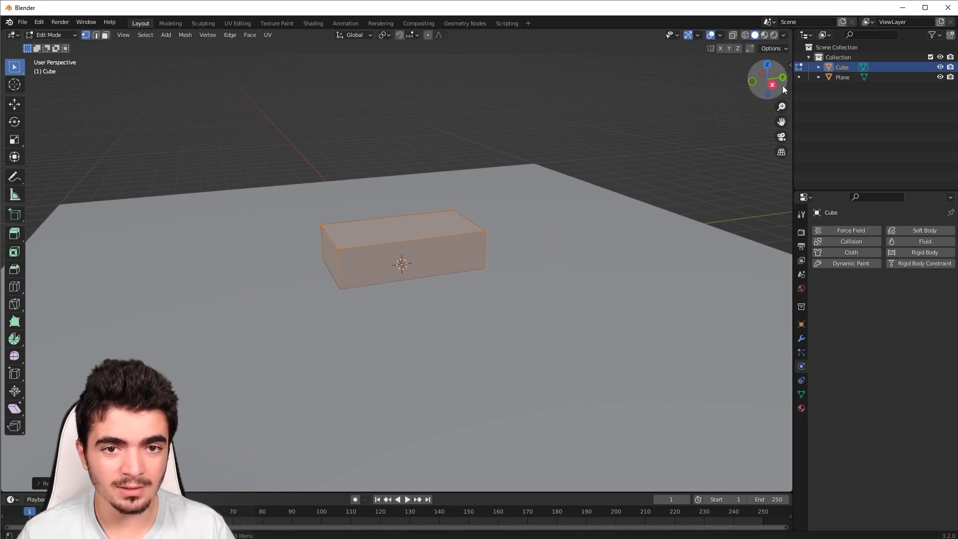
# - Scale the block's geometry to about 0.88 along Y and about 0.8 along Z, and return to Object Mode
pyautogui.press('s')
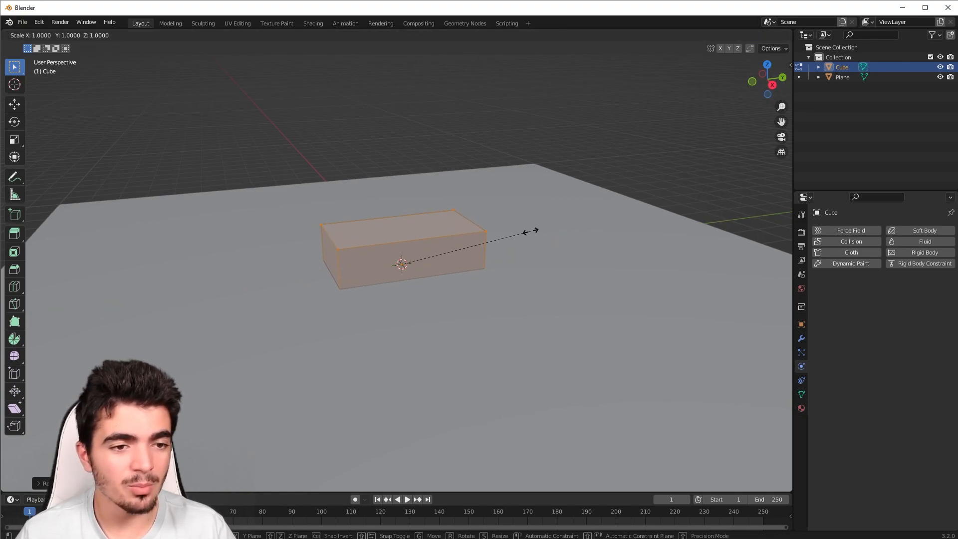
pyautogui.press('x')
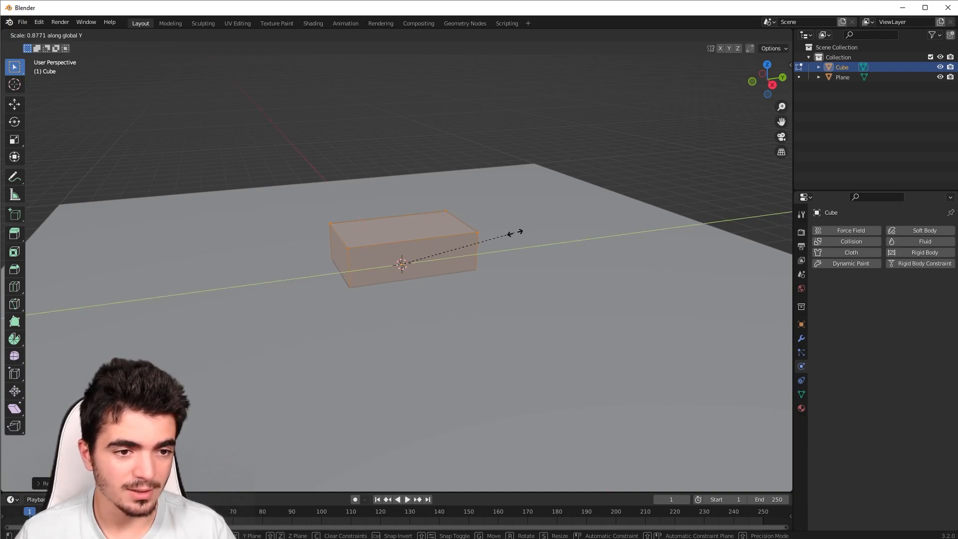
pyautogui.click(515, 232)
pyautogui.moveTo(514, 232); pyautogui.dragTo(272, 220, button='middle')
pyautogui.press('s')
pyautogui.press('z')
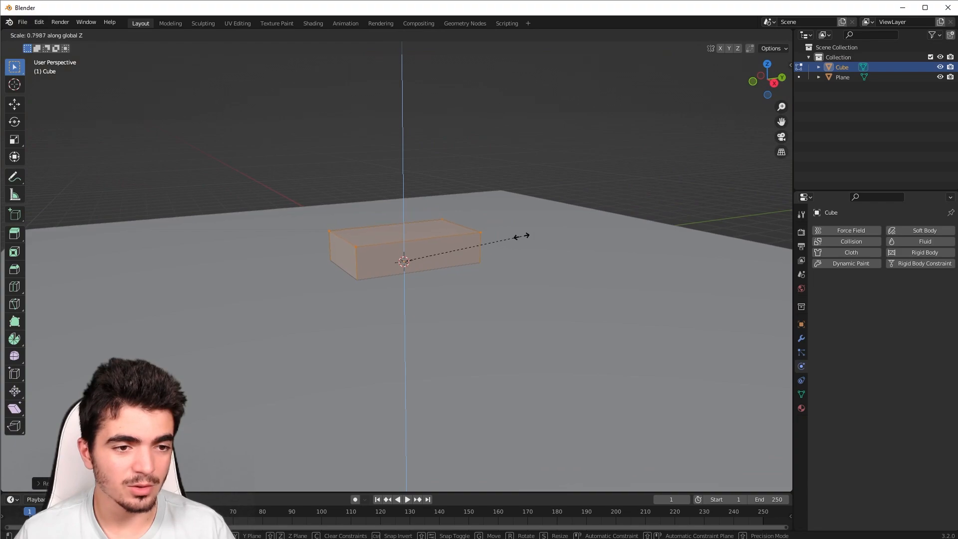
pyautogui.click(522, 236)
pyautogui.moveTo(522, 236); pyautogui.dragTo(428, 281, button='middle')
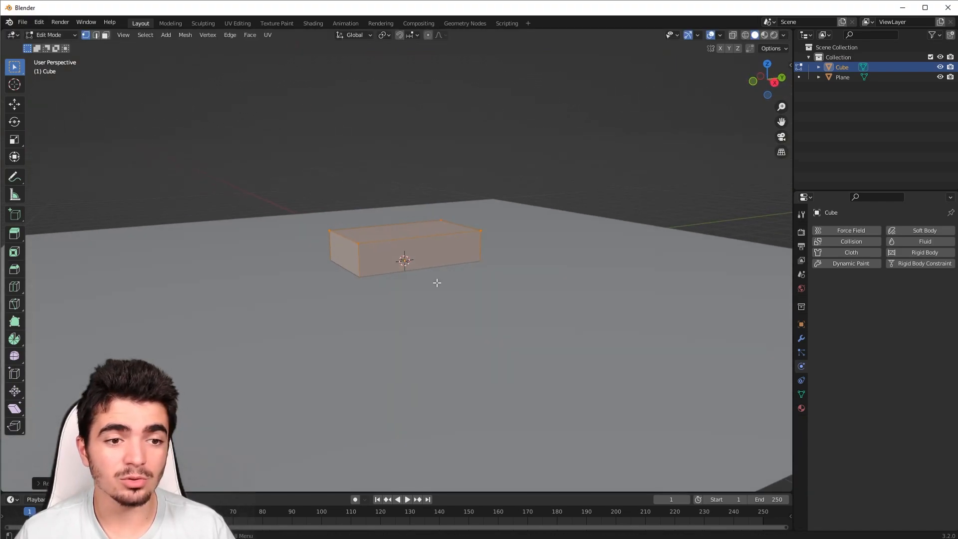
pyautogui.press('Tab')
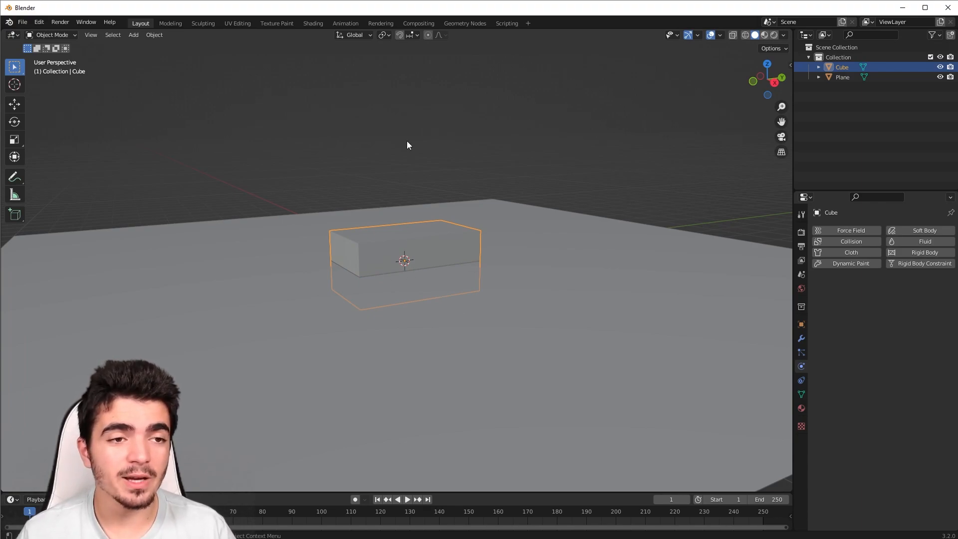
# - Enable snapping with Face as the target and move the block up along Z until its base rests on the plane
pyautogui.click(399, 38)
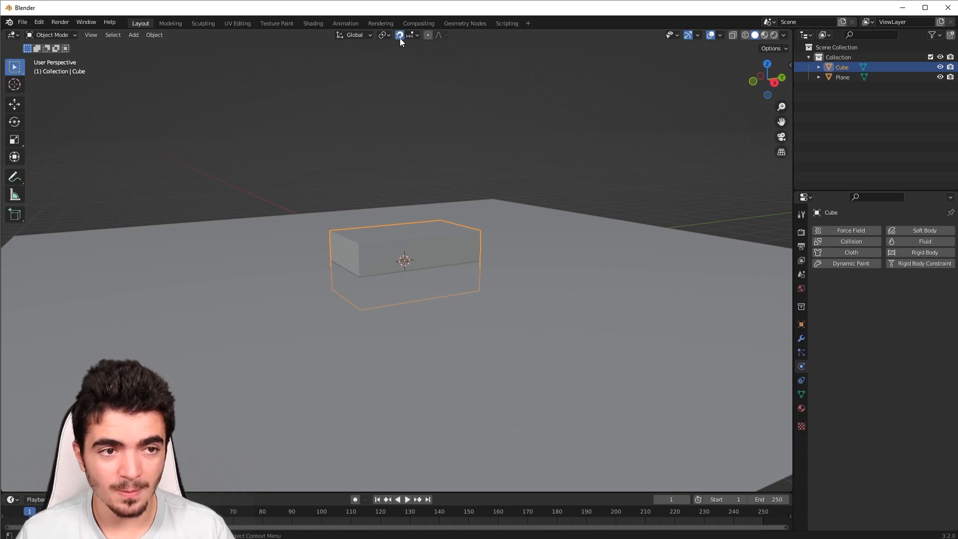
pyautogui.click(417, 34)
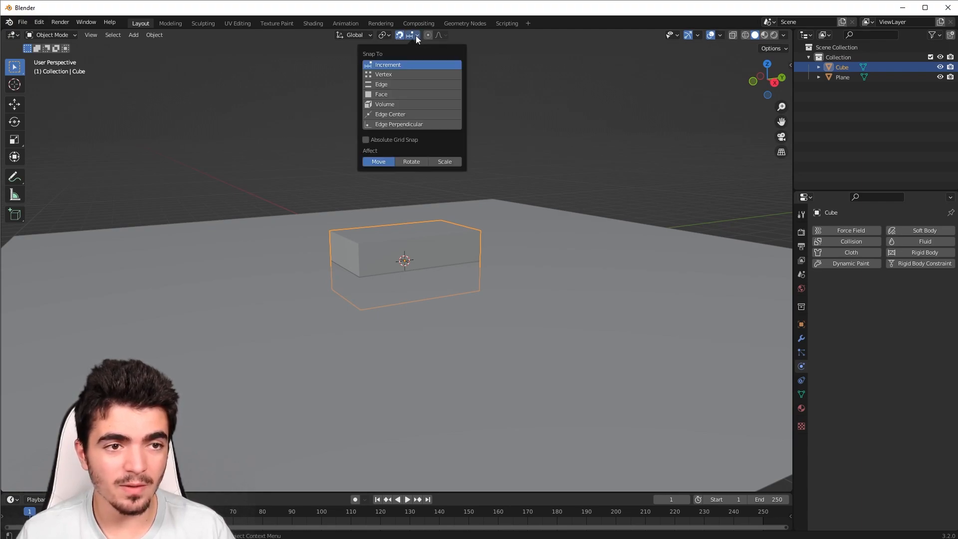
pyautogui.click(387, 94)
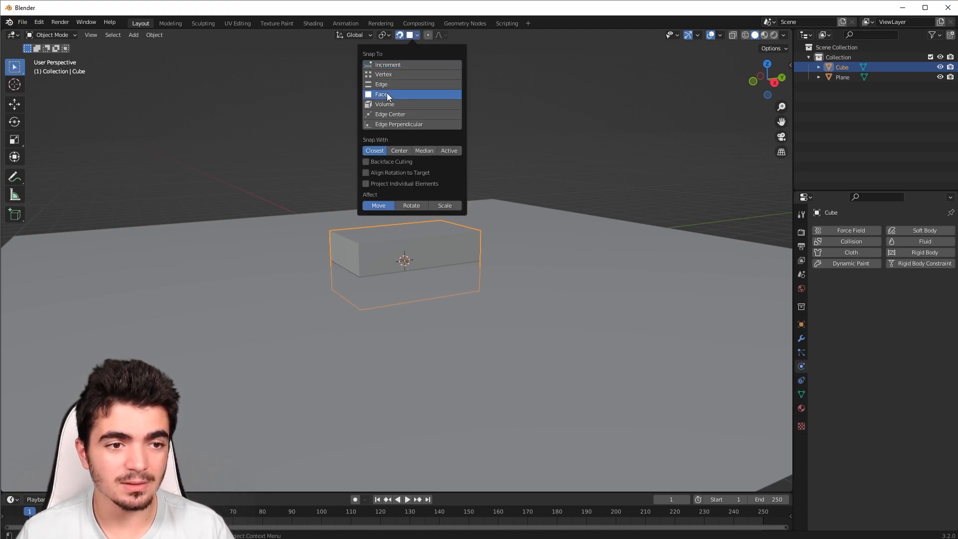
pyautogui.click(15, 106)
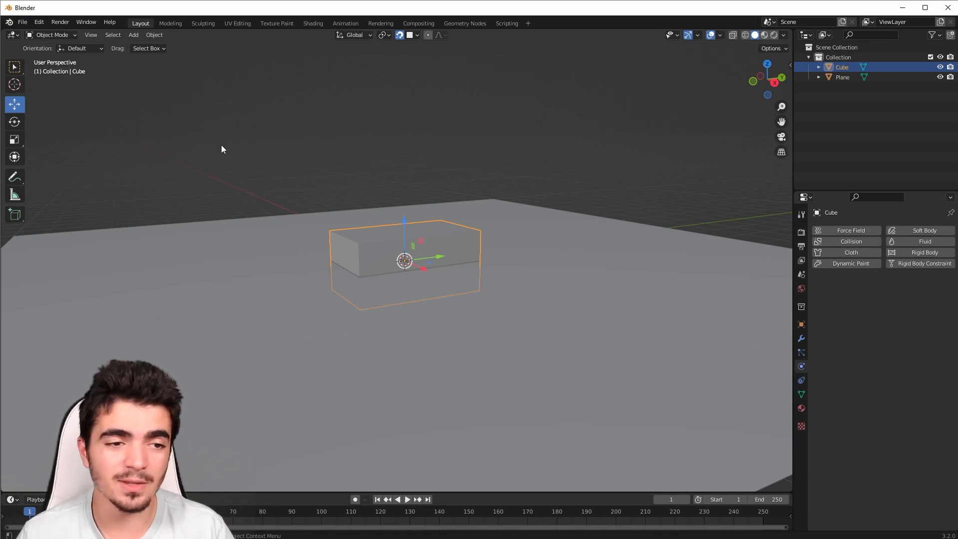
pyautogui.moveTo(408, 220)
pyautogui.mouseDown()
pyautogui.moveTo(398, 166)
pyautogui.moveTo(400, 213)
pyautogui.mouseUp()
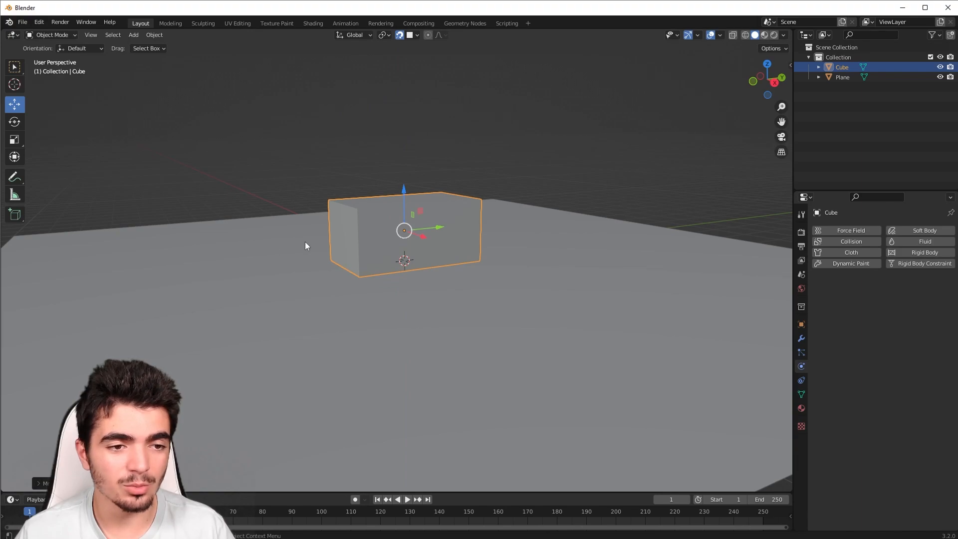
pyautogui.moveTo(305, 246); pyautogui.dragTo(329, 279, button='middle')
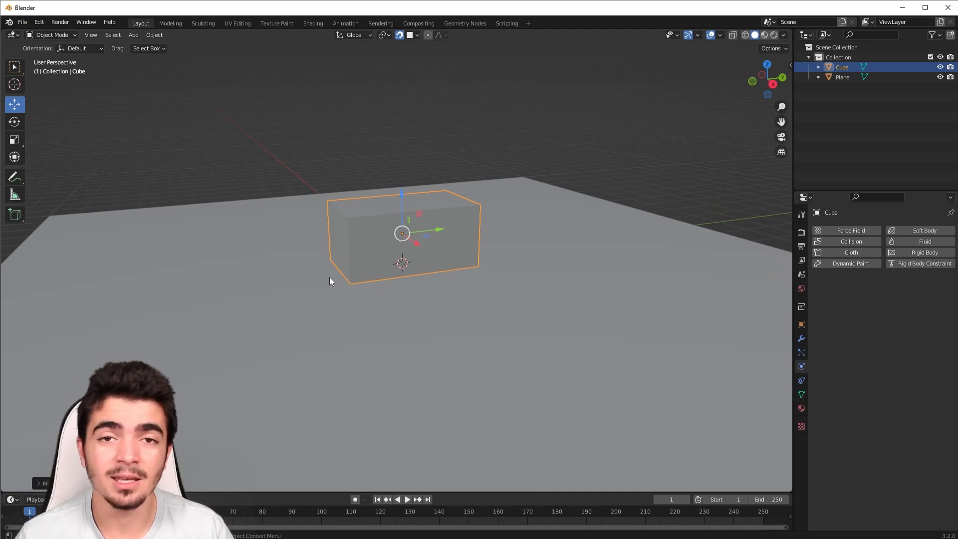
# - Scale the block down uniformly to a small brick and lower it along Z onto the plane
pyautogui.press('s')
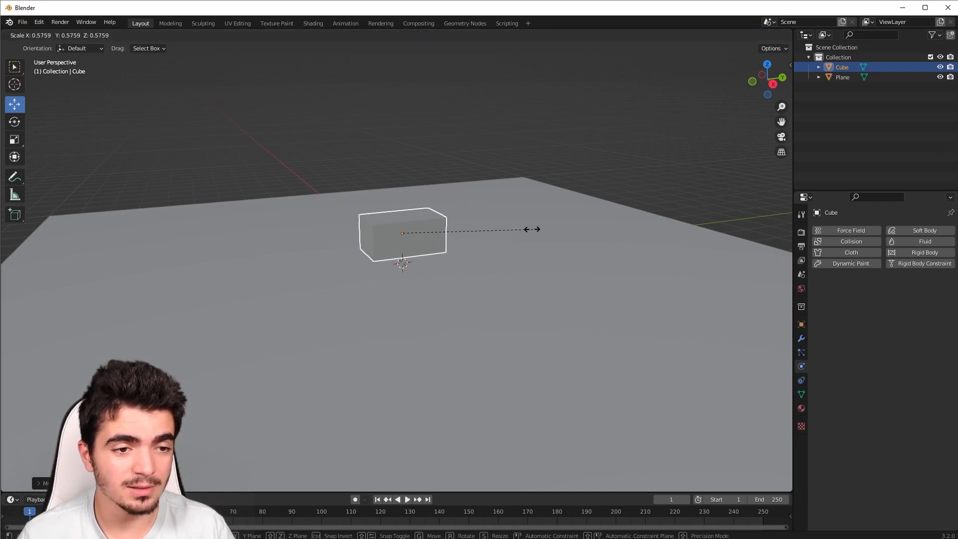
pyautogui.click(451, 230)
pyautogui.moveTo(401, 193); pyautogui.dragTo(403, 220)
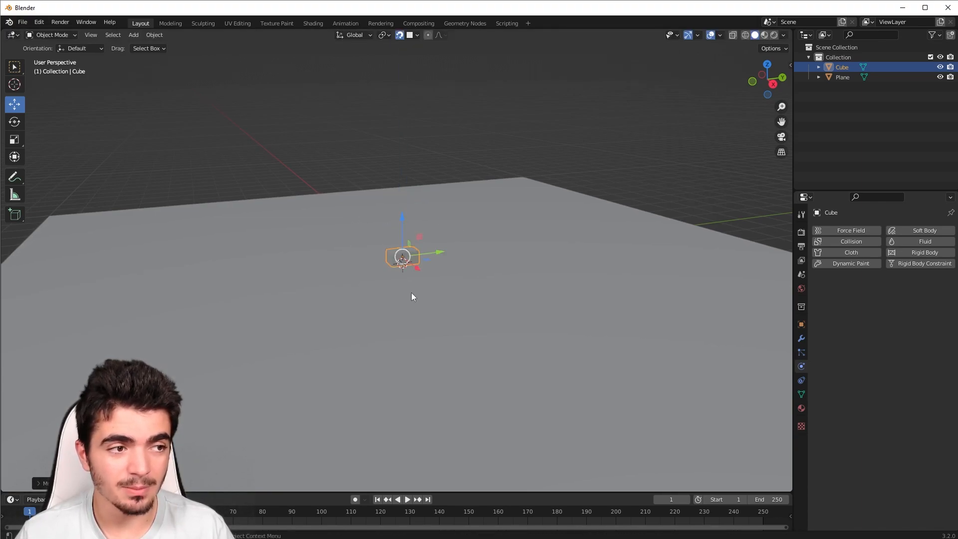
# - Set the snapping target back to Increment and turn snapping off
pyautogui.click(410, 36)
pyautogui.click(412, 63)
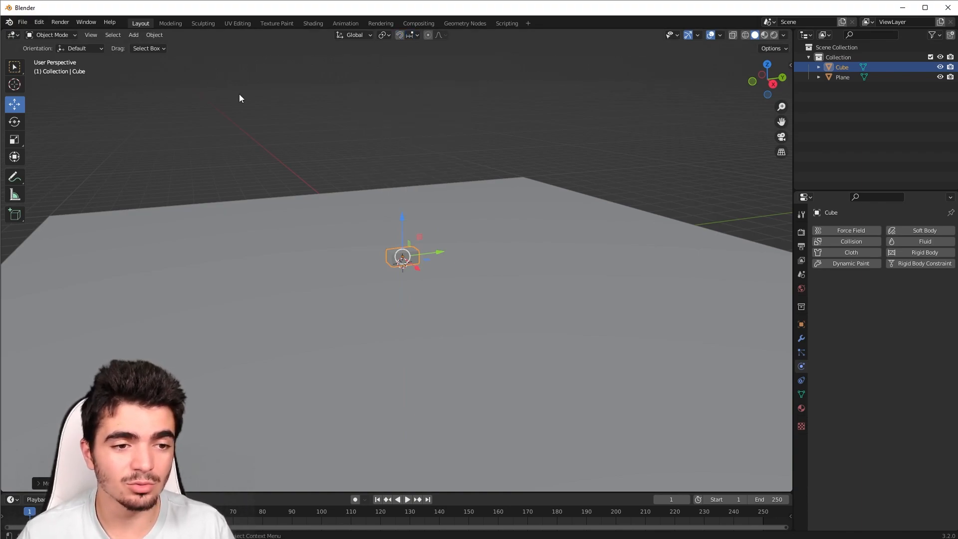
# - Add an Array modifier to the brick
pyautogui.scroll(-2, 239, 94)
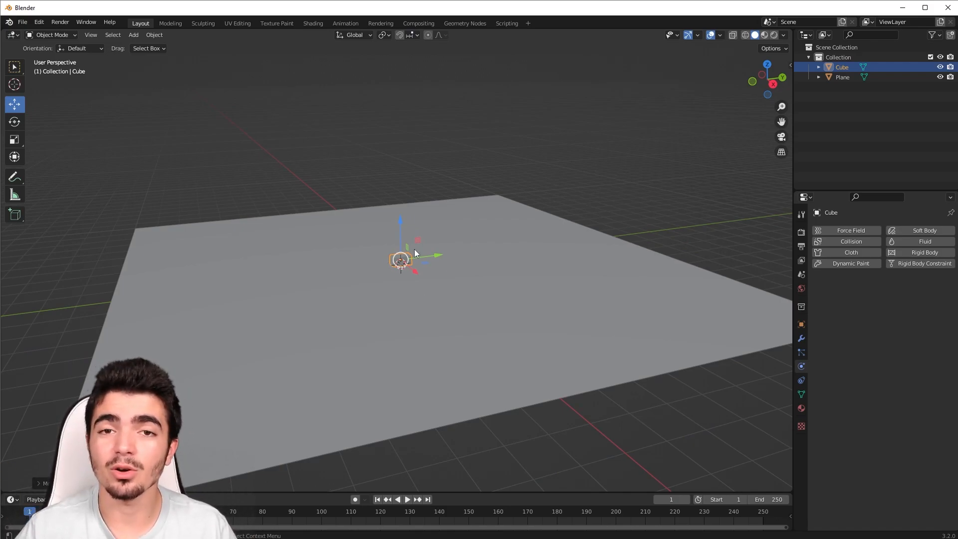
pyautogui.moveTo(440, 277); pyautogui.dragTo(431, 283, button='middle')
pyautogui.scroll(2, 430, 283)
pyautogui.scroll(-1, 430, 283)
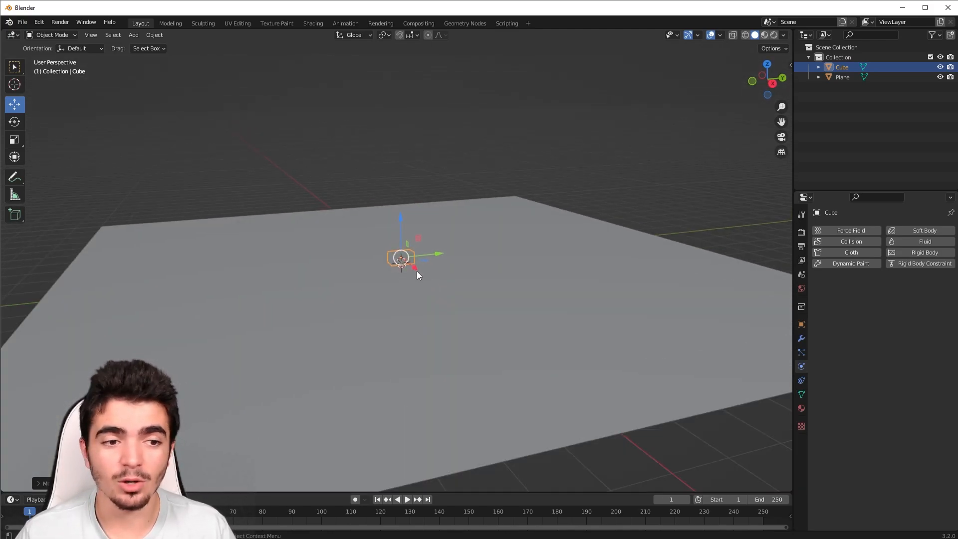
pyautogui.click(802, 339)
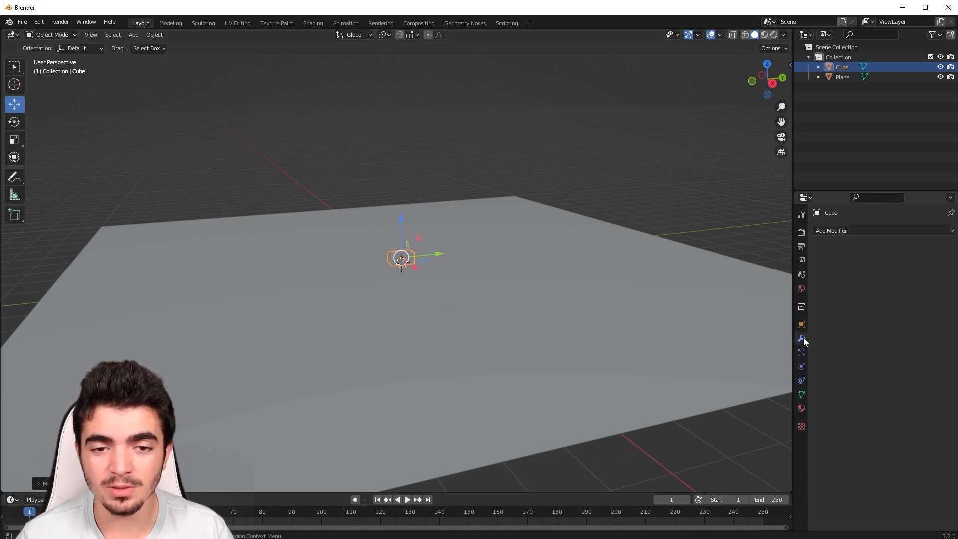
pyautogui.click(857, 231)
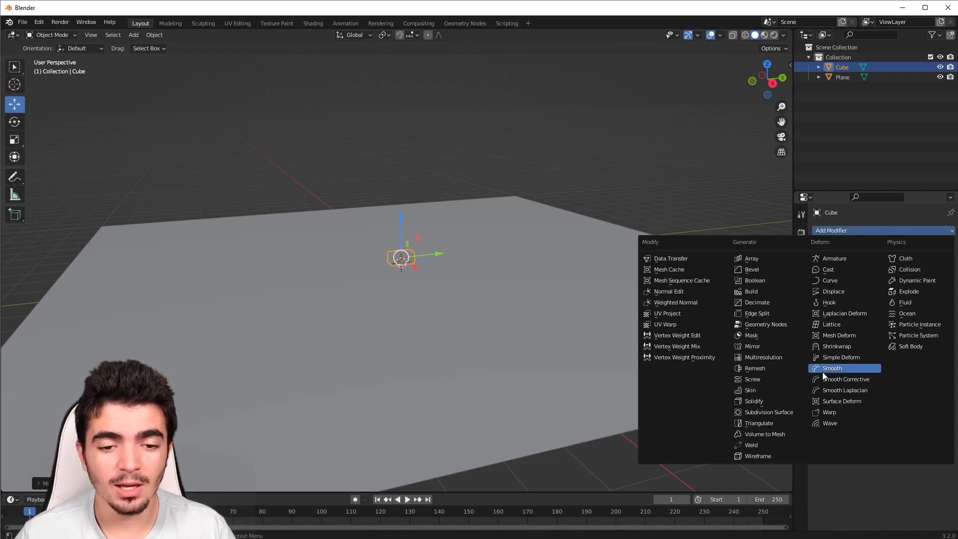
pyautogui.click(765, 260)
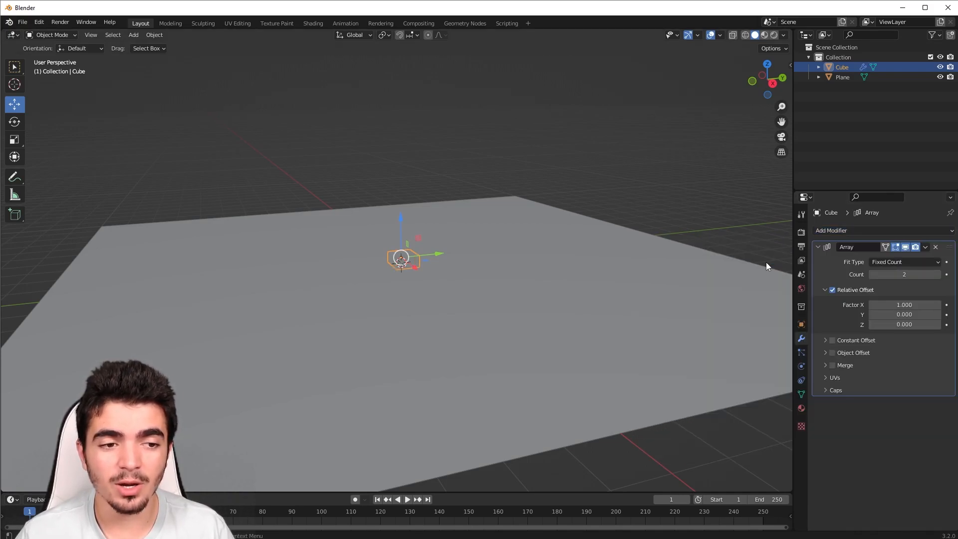
# - Set the array's relative offset factors to 0 on X and 1 on Y
pyautogui.moveTo(510, 283); pyautogui.dragTo(496, 327, button='middle')
pyautogui.scroll(2, 442, 269)
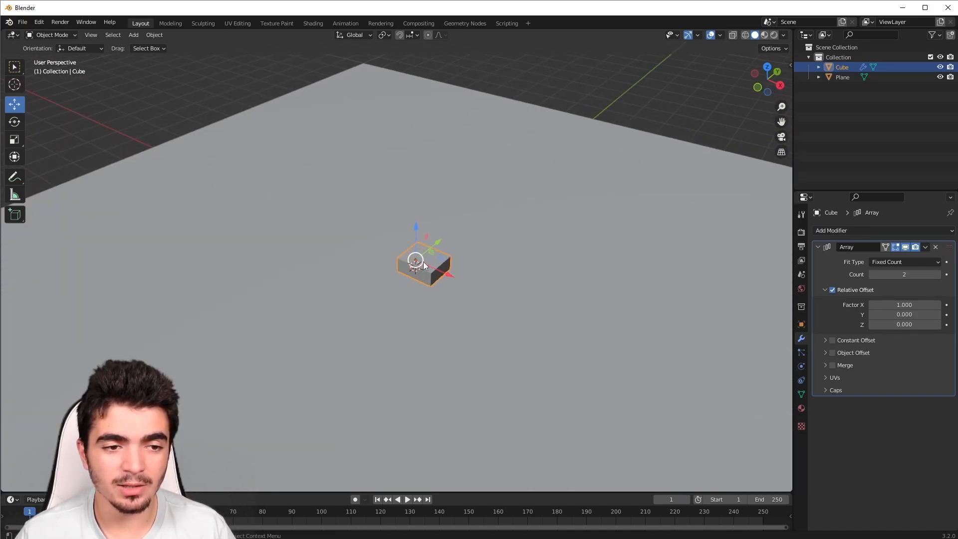
pyautogui.moveTo(453, 277); pyautogui.dragTo(397, 293, button='middle')
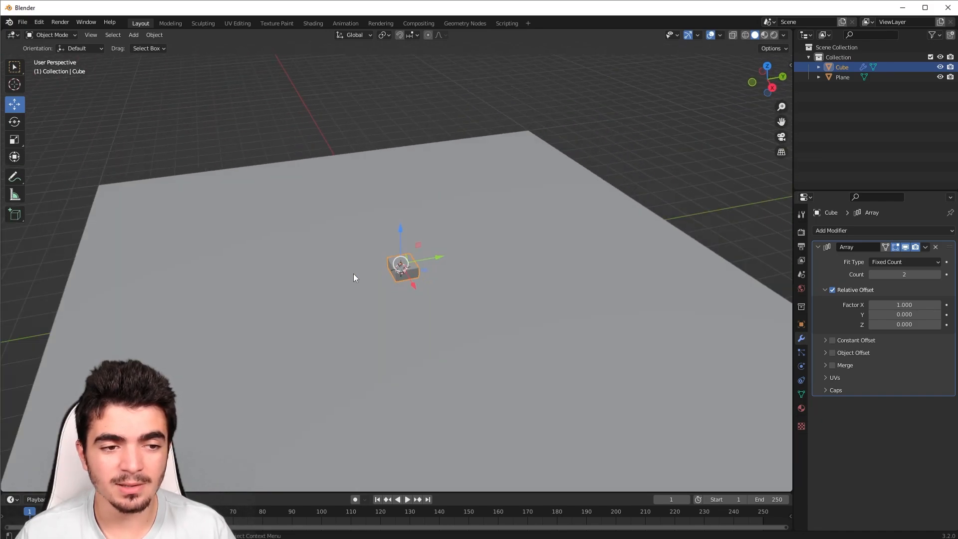
pyautogui.scroll(-2, 476, 255)
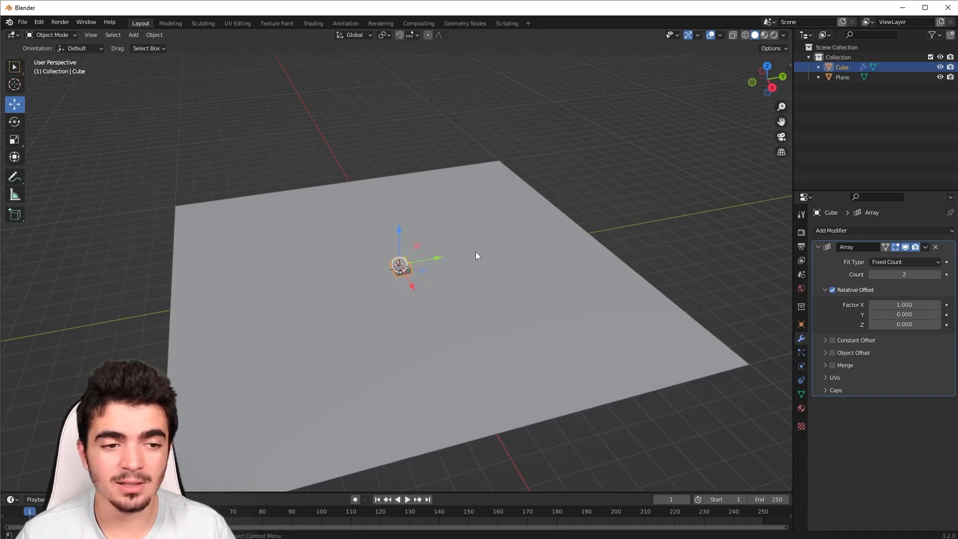
pyautogui.scroll(1, 633, 274)
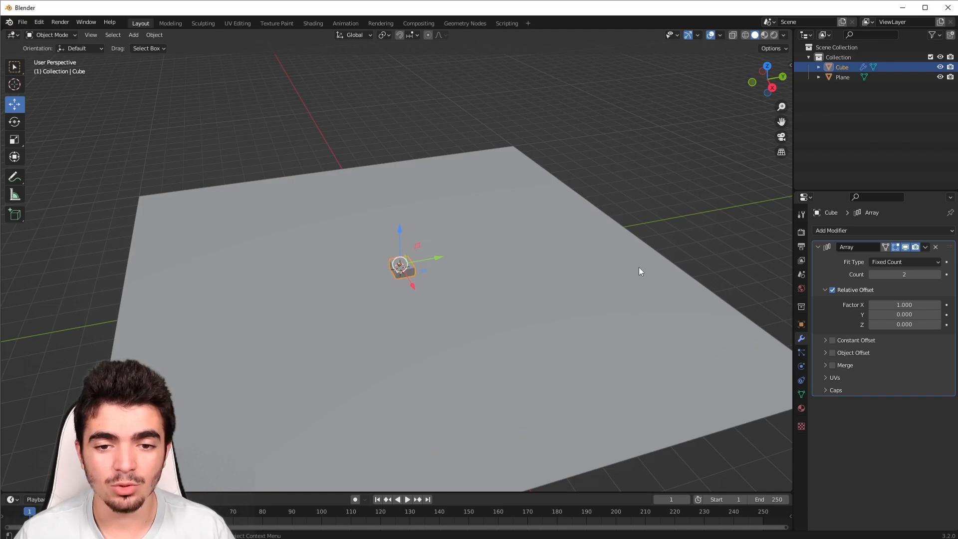
pyautogui.scroll(-1, 639, 269)
pyautogui.click(901, 305)
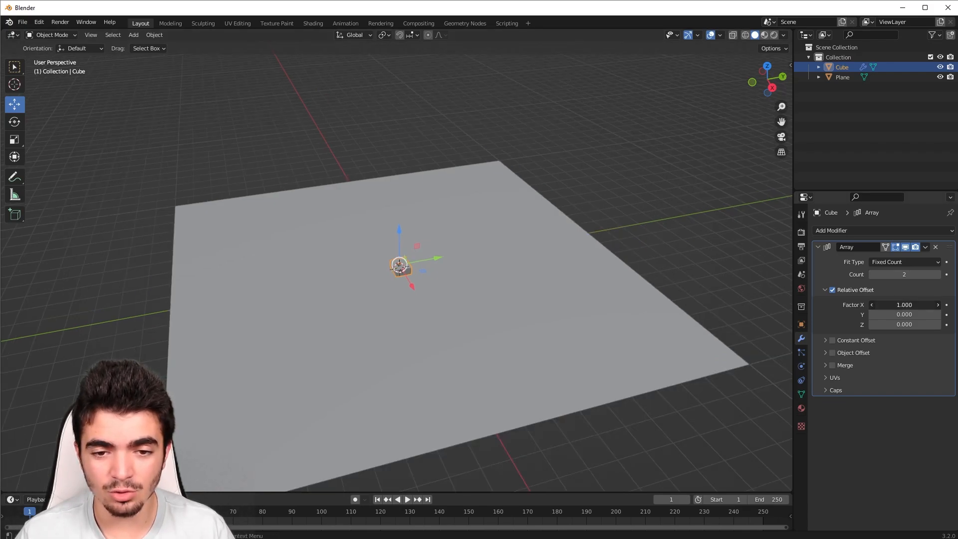
pyautogui.write('01')
pyautogui.press('Return')
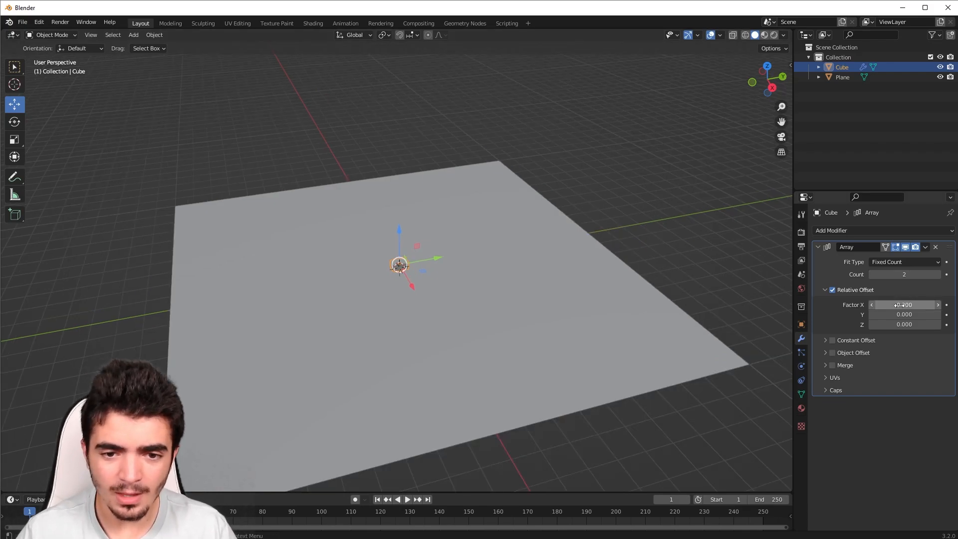
pyautogui.click(891, 315)
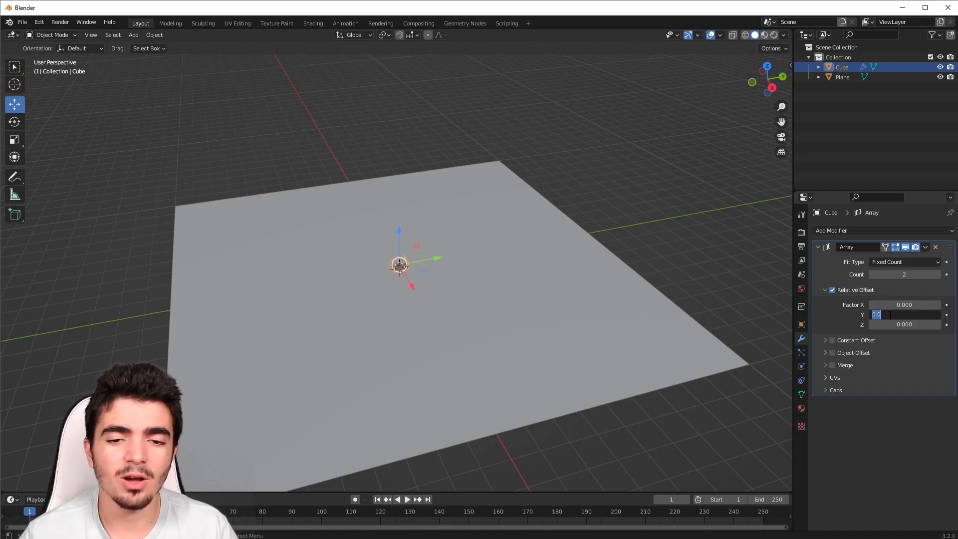
pyautogui.write('1')
pyautogui.press('Return')
pyautogui.scroll(4, 370, 164)
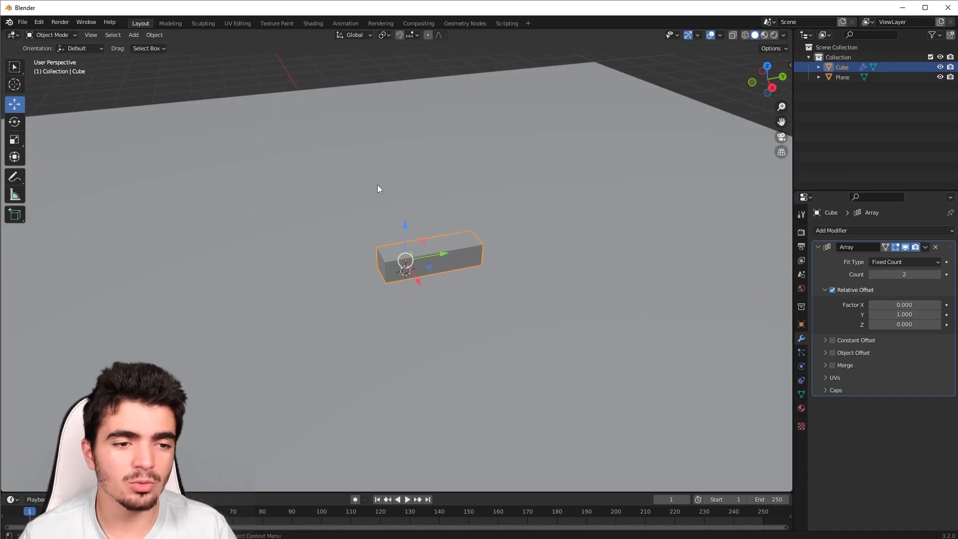
# - Set the array's relative Y offset factor to 1.1 to leave a small gap between the bricks
pyautogui.moveTo(378, 185); pyautogui.dragTo(358, 232, button='middle')
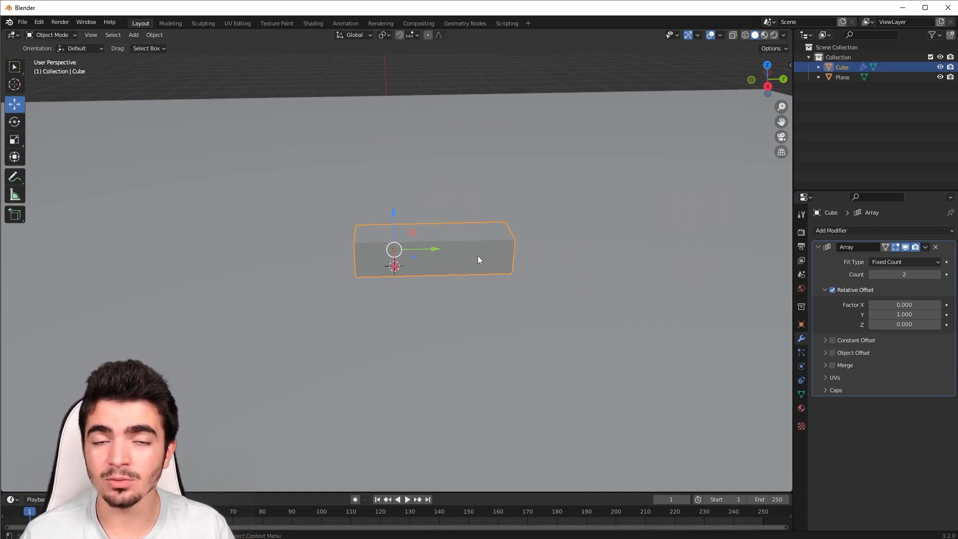
pyautogui.scroll(2, 443, 256)
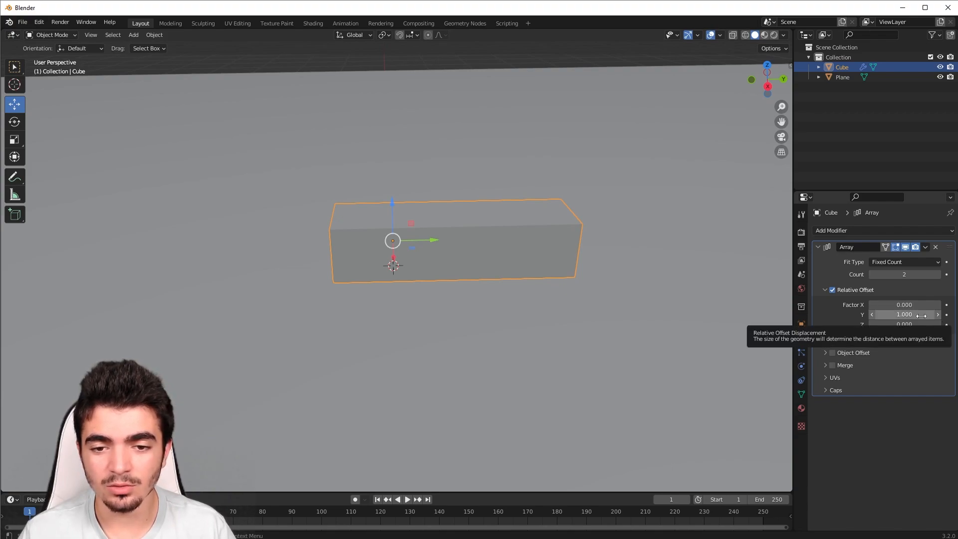
pyautogui.click(939, 316)
pyautogui.scroll(-2, 555, 280)
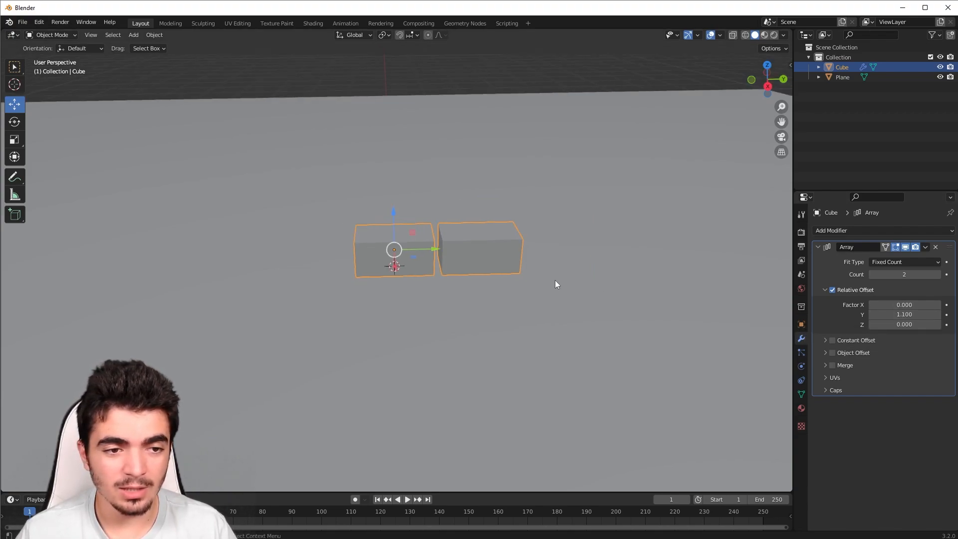
# - Increase the array count to 13 to extend the row of bricks across the plane
pyautogui.moveTo(555, 280); pyautogui.dragTo(401, 234, button='middle')
pyautogui.scroll(-5, 487, 253)
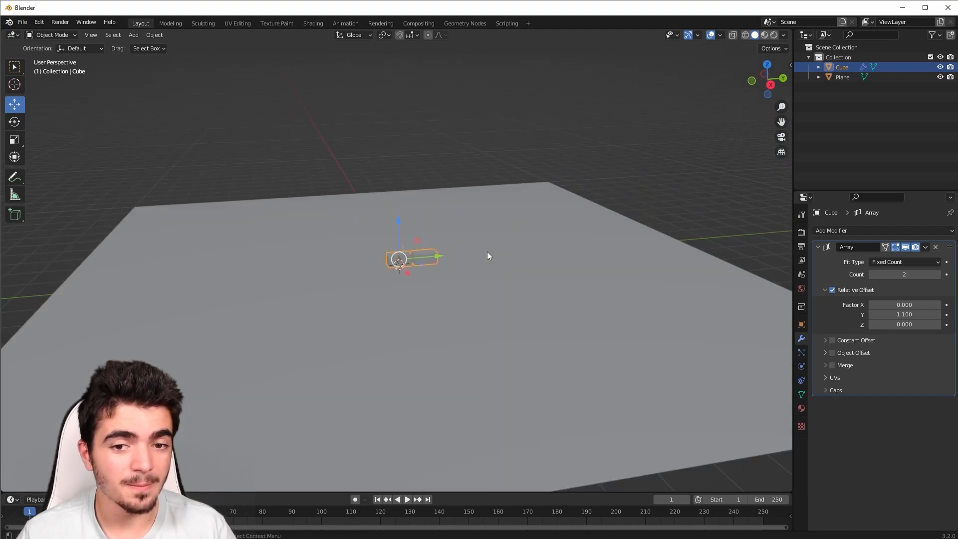
pyautogui.click(938, 275)
pyautogui.click(938, 275)
pyautogui.click(938, 275)
pyautogui.click(938, 275)
pyautogui.click(937, 275)
pyautogui.click(938, 275)
pyautogui.click(938, 275)
pyautogui.click(937, 275)
pyautogui.click(937, 275)
pyautogui.click(938, 275)
pyautogui.click(937, 275)
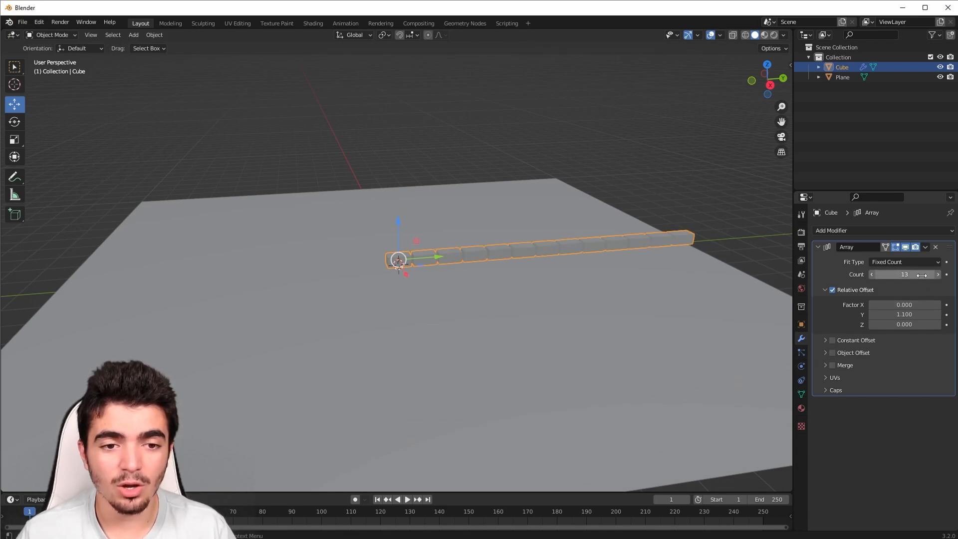
# - Move the brick row about 6.9 m in the negative Y direction across the plane
pyautogui.moveTo(438, 276); pyautogui.dragTo(465, 276, button='middle')
pyautogui.scroll(2, 465, 277)
pyautogui.press('g')
pyautogui.press('y')
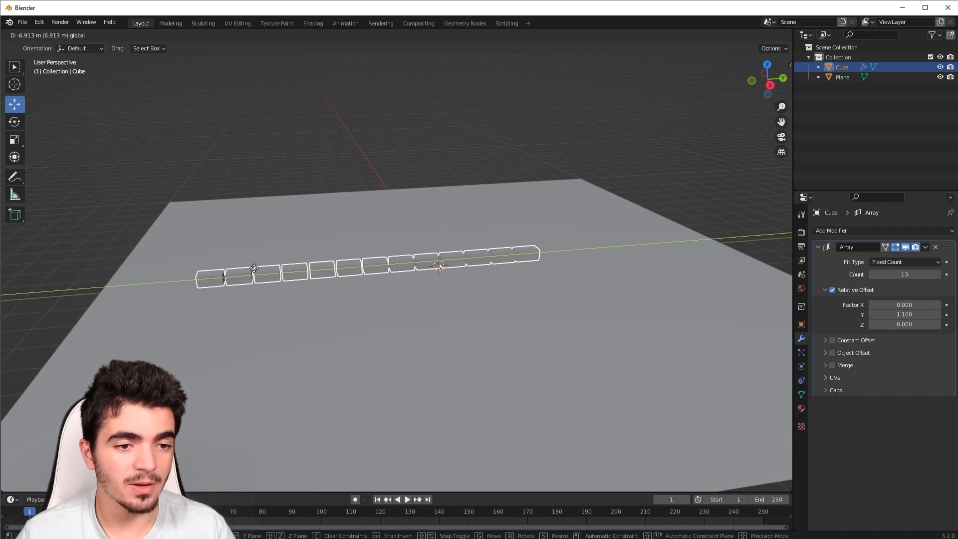
pyautogui.click(255, 271)
# - Raise the array count to 17 and shift the row slightly in the positive Y direction to centre it on the plane
pyautogui.moveTo(905, 275)
pyautogui.mouseDown()
pyautogui.moveTo(932, 274)
pyautogui.moveTo(917, 275)
pyautogui.mouseUp()
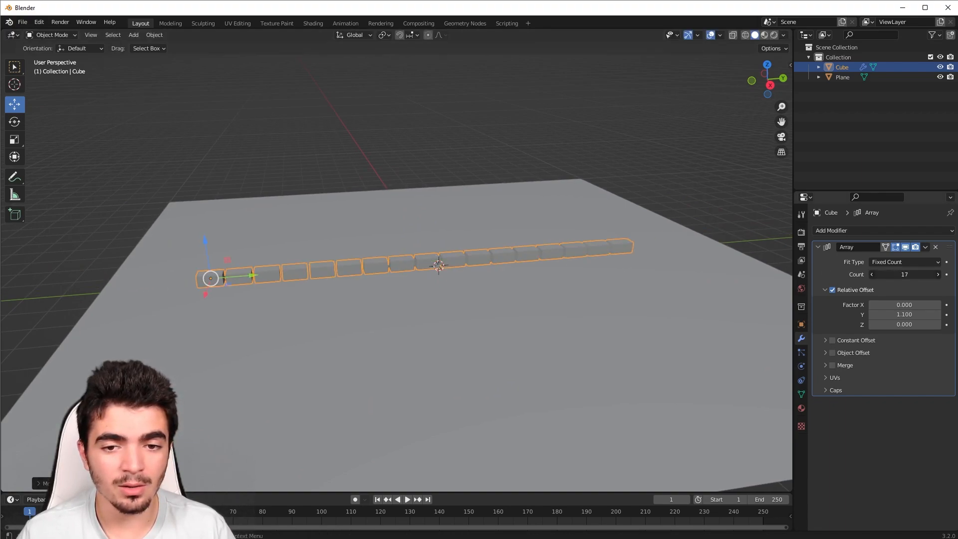
pyautogui.moveTo(562, 260); pyautogui.dragTo(547, 271, button='middle')
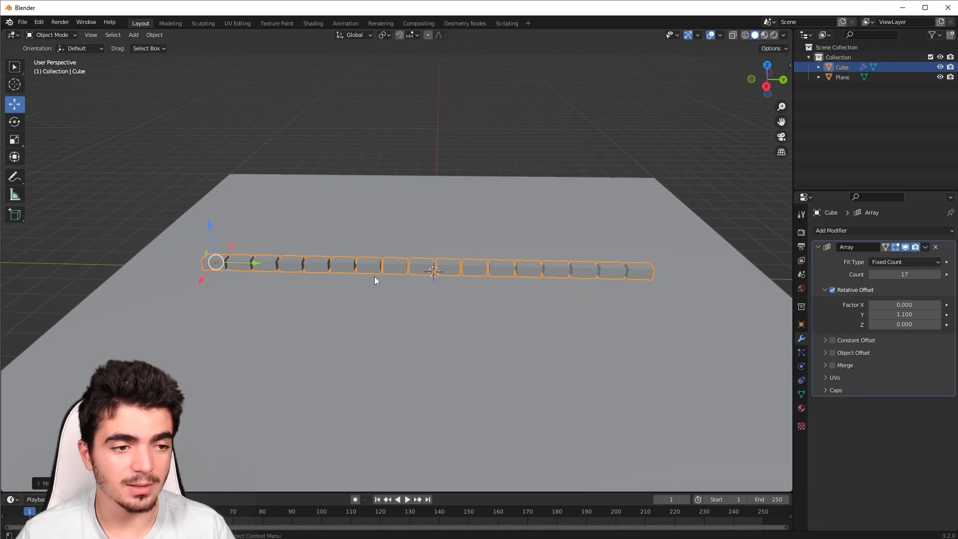
pyautogui.moveTo(256, 266); pyautogui.dragTo(272, 264)
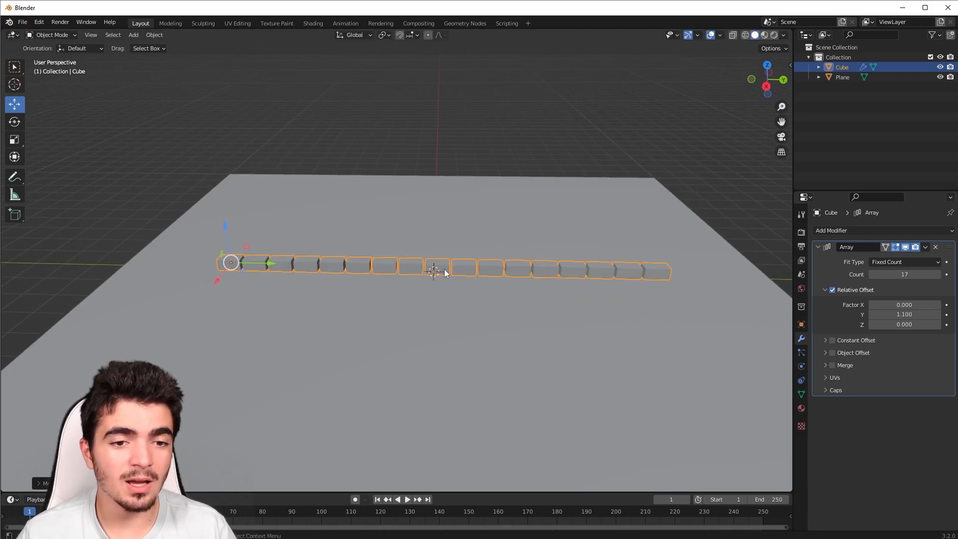
# - Add rigid body physics to the arrayed brick object, keeping the Active type
pyautogui.moveTo(361, 312); pyautogui.dragTo(382, 298, button='middle')
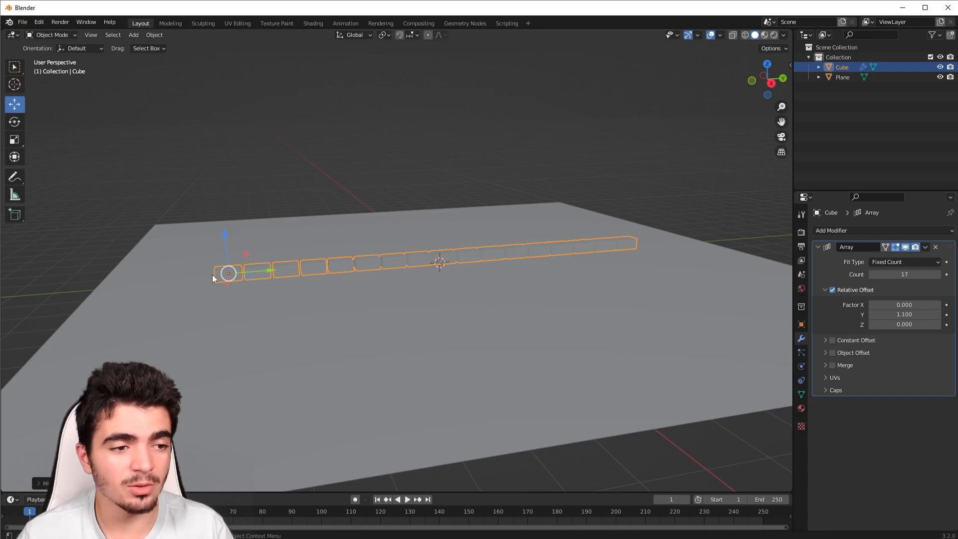
pyautogui.click(802, 367)
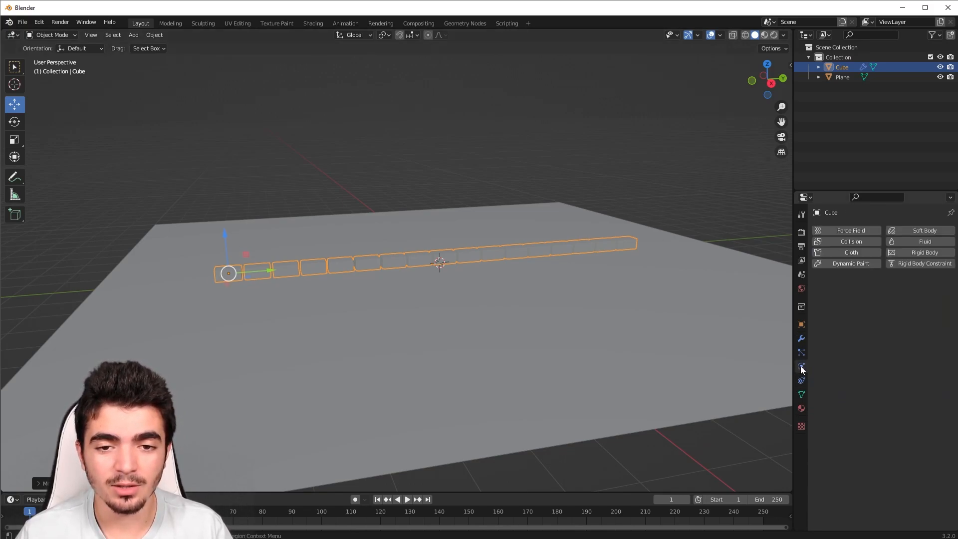
pyautogui.click(906, 256)
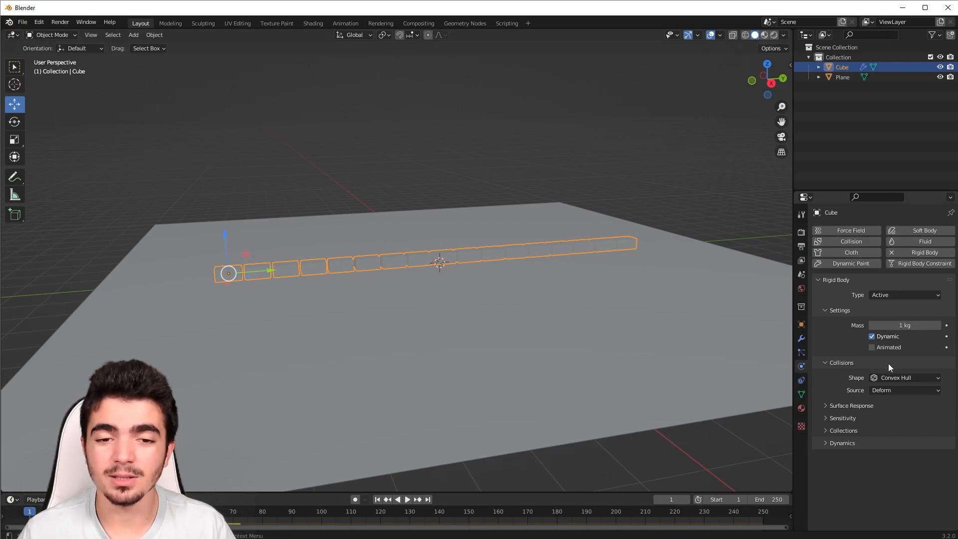
# - Apply the Array modifier on the brick row
pyautogui.click(802, 338)
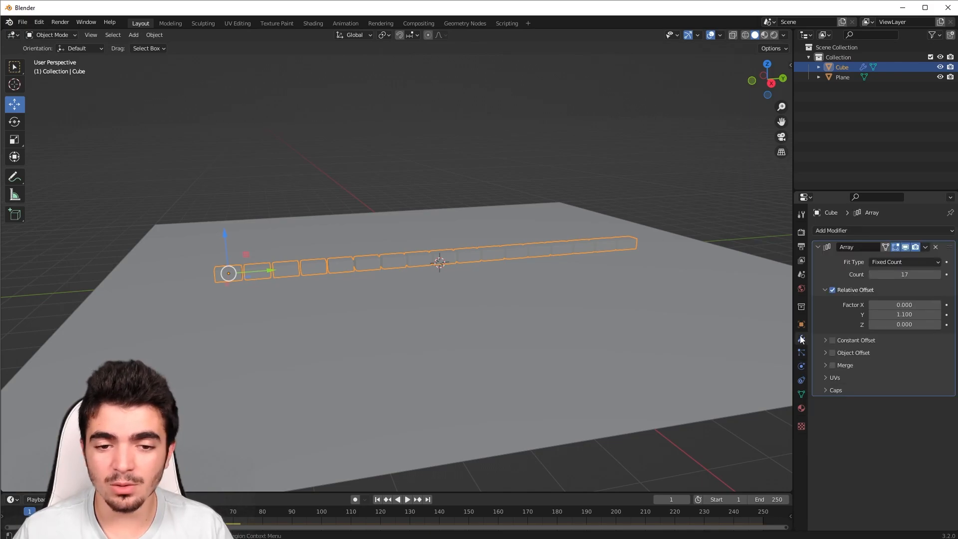
pyautogui.click(926, 247)
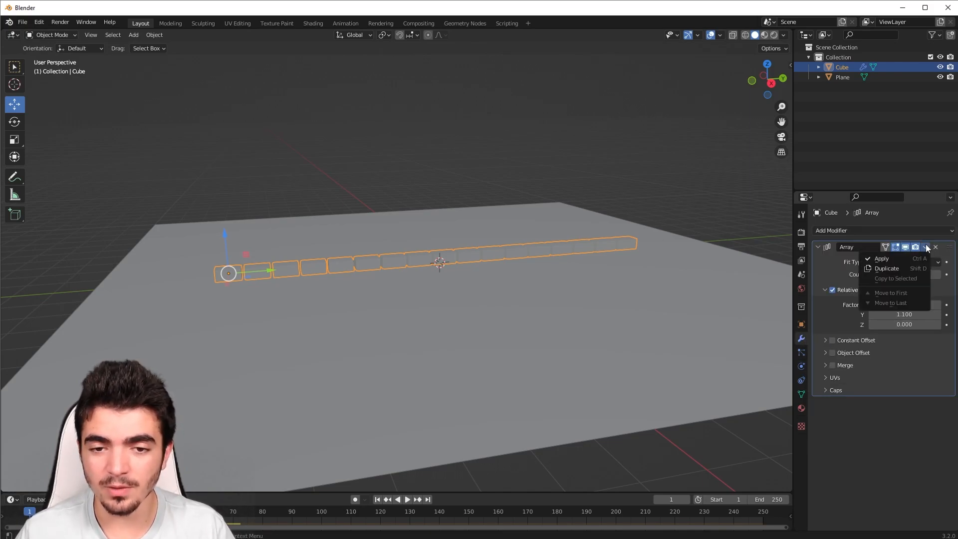
pyautogui.click(881, 258)
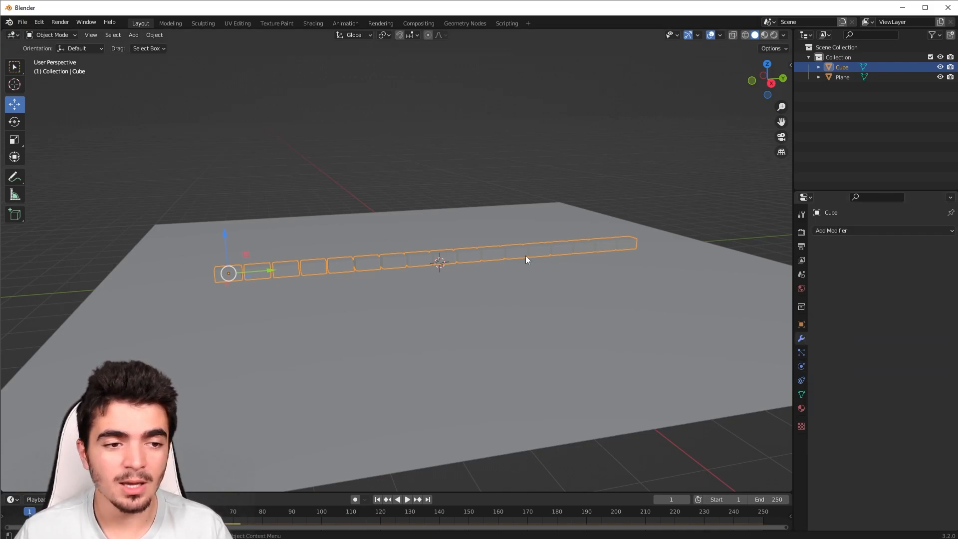
# - Examine the brick row's mesh briefly in Edit Mode and inspect the row closely from several angles
pyautogui.moveTo(525, 255); pyautogui.dragTo(352, 268, button='middle')
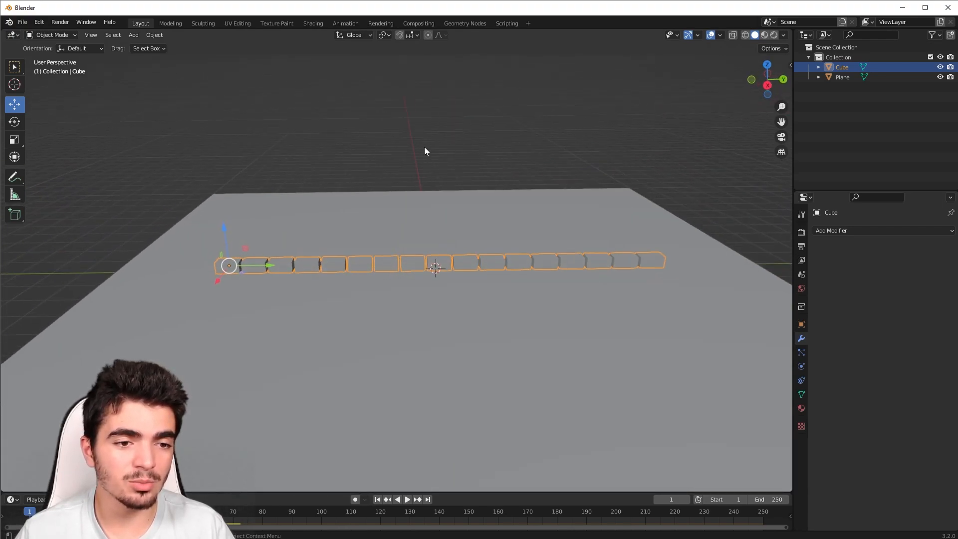
pyautogui.press('Tab')
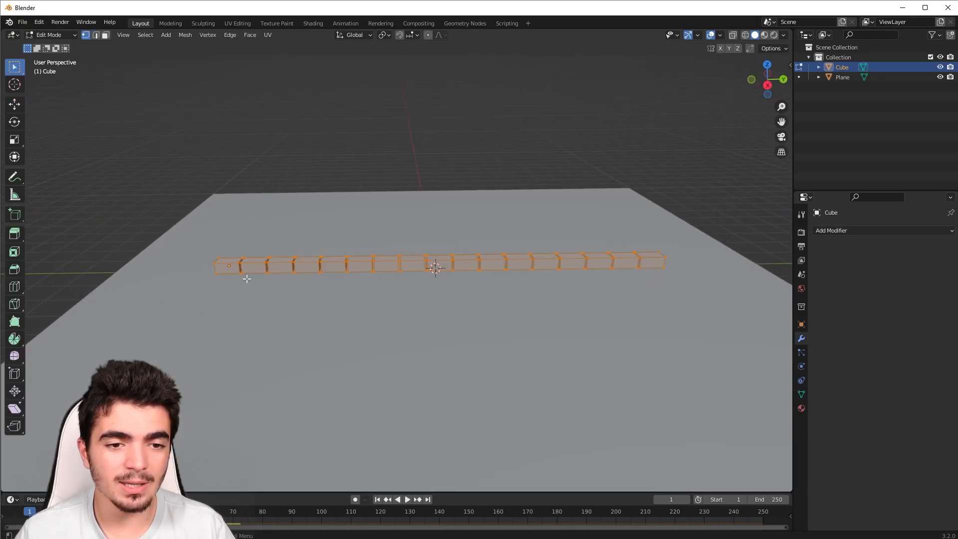
pyautogui.press('Tab')
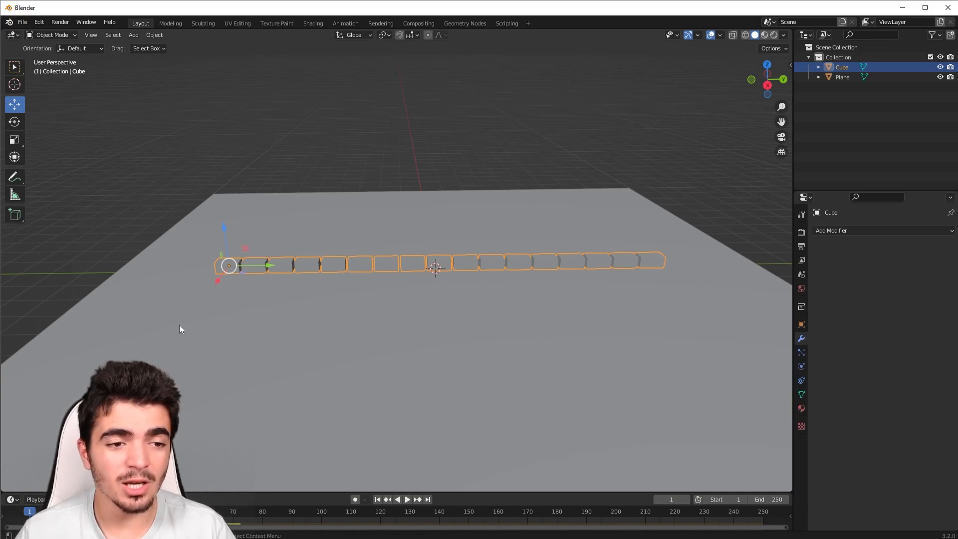
pyautogui.scroll(5, 353, 293)
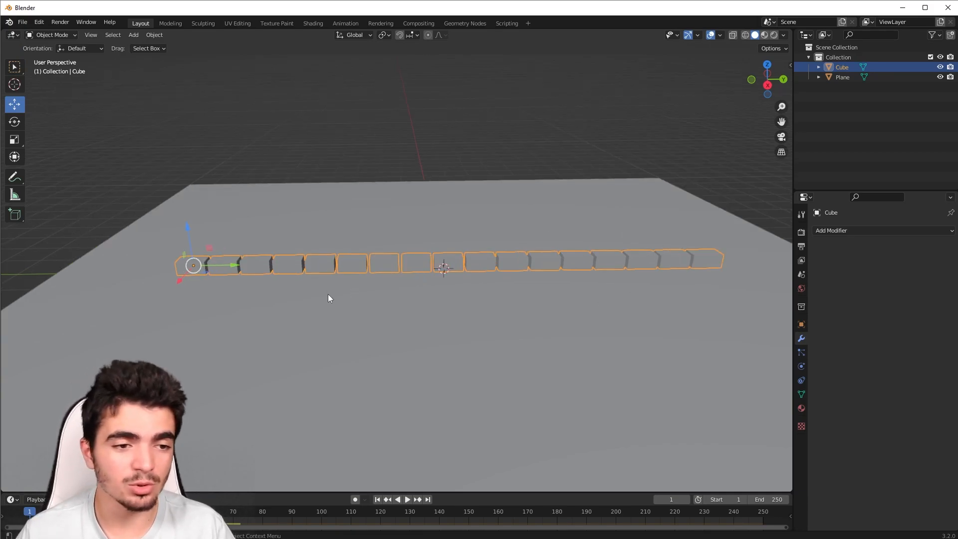
pyautogui.moveTo(424, 264); pyautogui.dragTo(376, 261, button='middle')
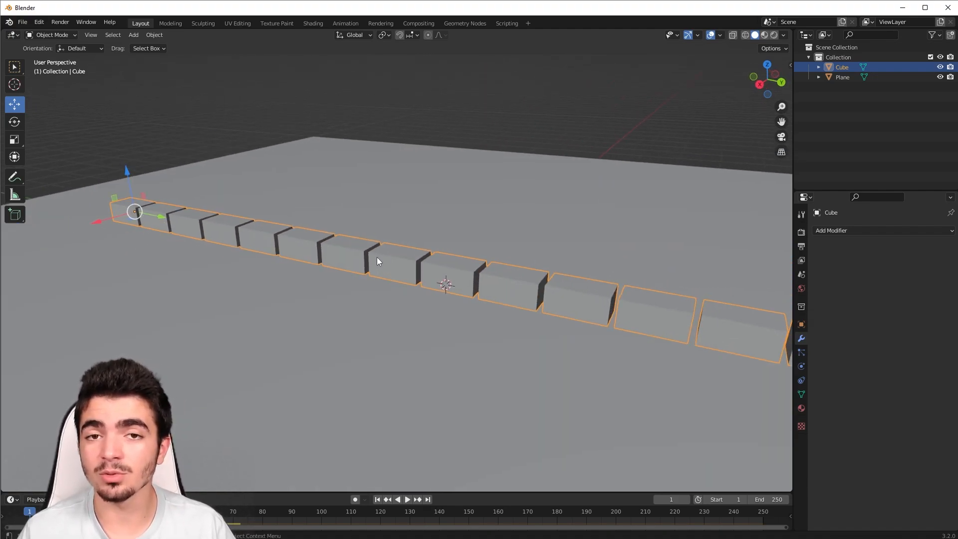
pyautogui.scroll(-4, 377, 256)
pyautogui.moveTo(351, 254); pyautogui.dragTo(585, 301, button='middle')
# - Separate the whole brick row mesh by loose parts in Edit Mode and return to Object Mode
pyautogui.click(50, 35)
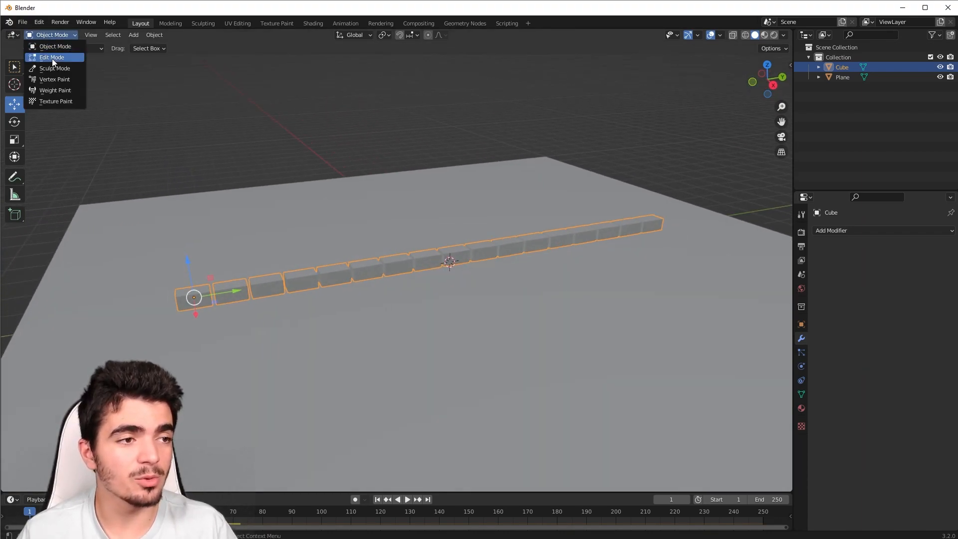
pyautogui.click(52, 59)
pyautogui.scroll(-1, 265, 154)
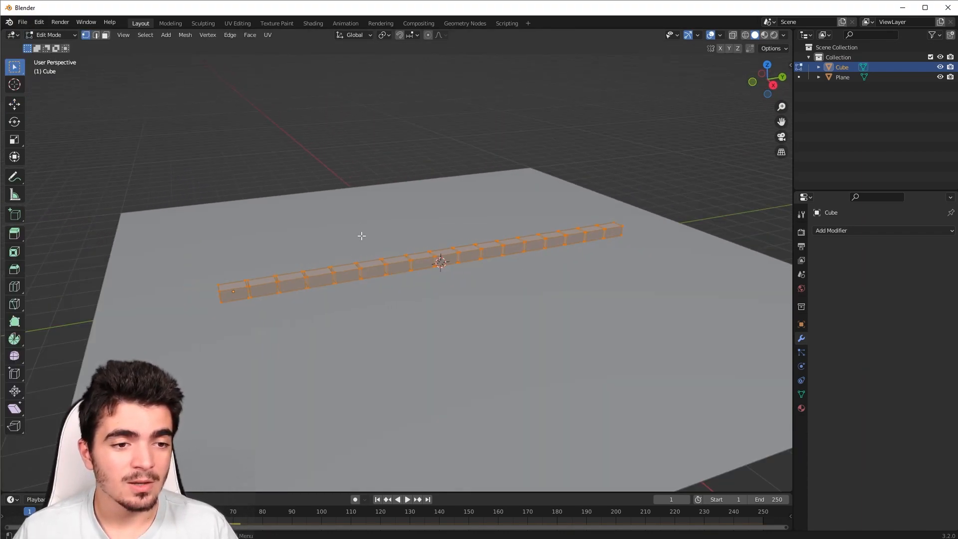
pyautogui.hotkey('alt', 'a')
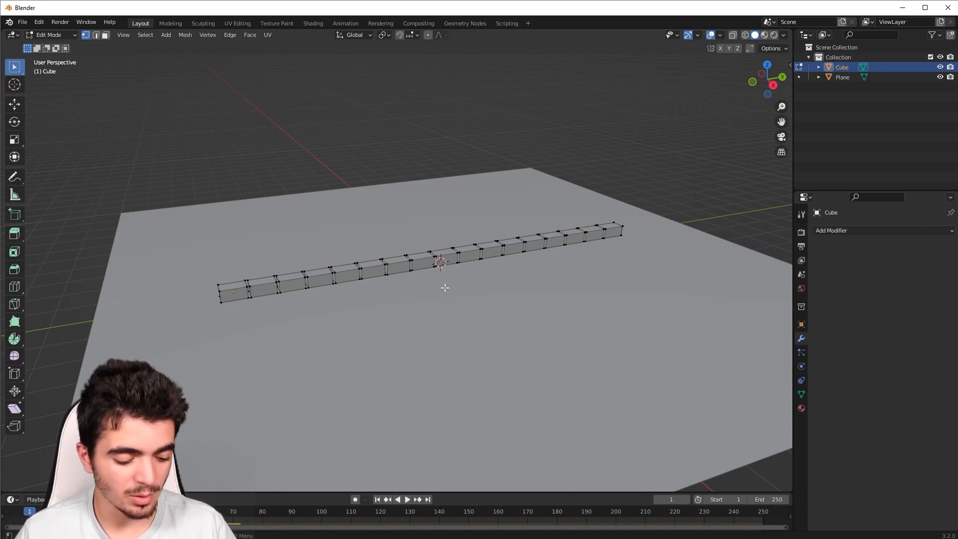
pyautogui.press('a')
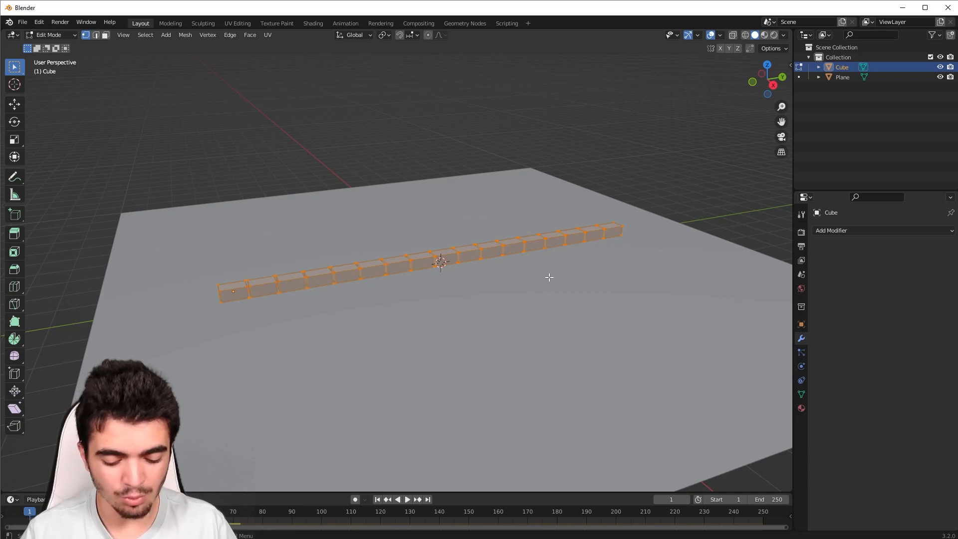
pyautogui.press('p')
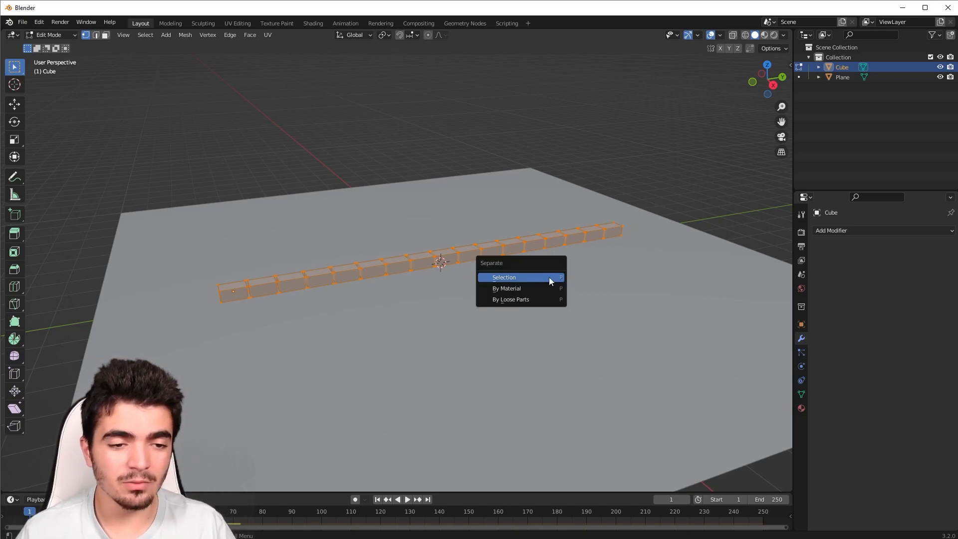
pyautogui.click(528, 300)
pyautogui.press('Tab')
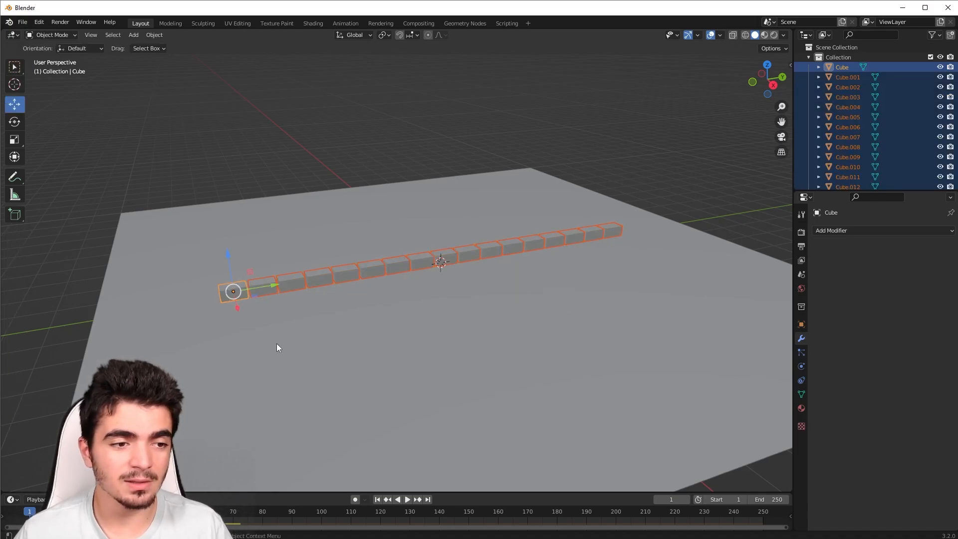
# - Check that the bricks are separate objects by selecting the plane and several bricks individually
pyautogui.click(247, 240)
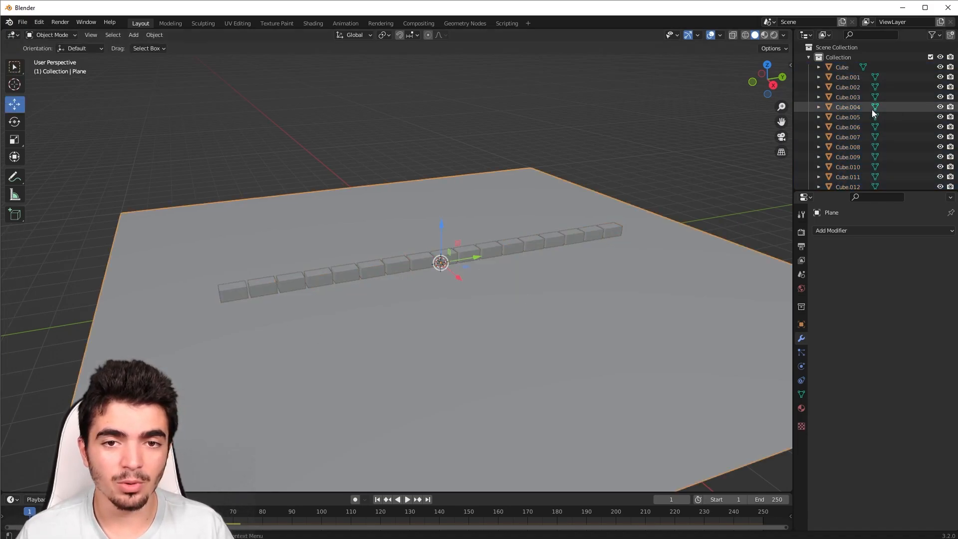
pyautogui.click(848, 77)
pyautogui.scroll(-2, 852, 167)
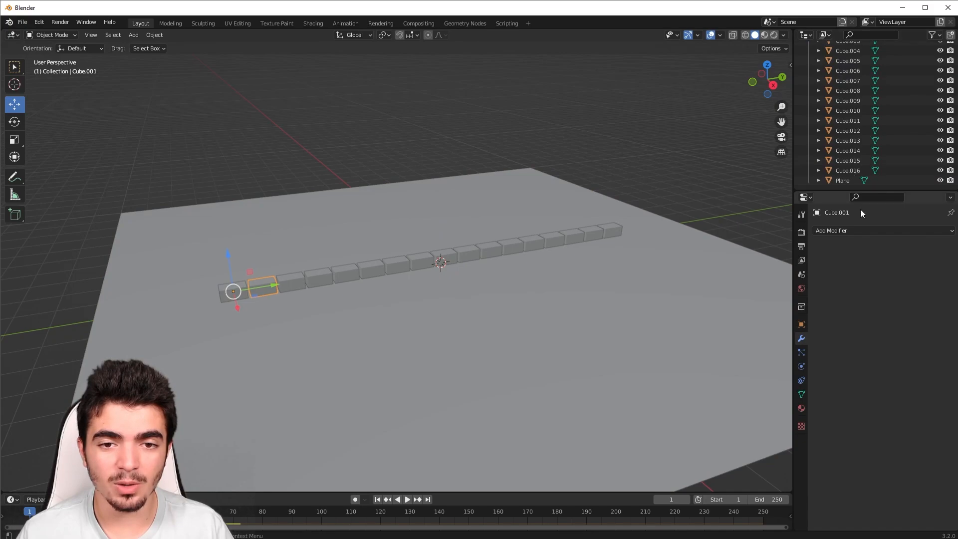
pyautogui.scroll(2, 861, 181)
pyautogui.click(347, 271)
pyautogui.click(397, 265)
pyautogui.click(420, 261)
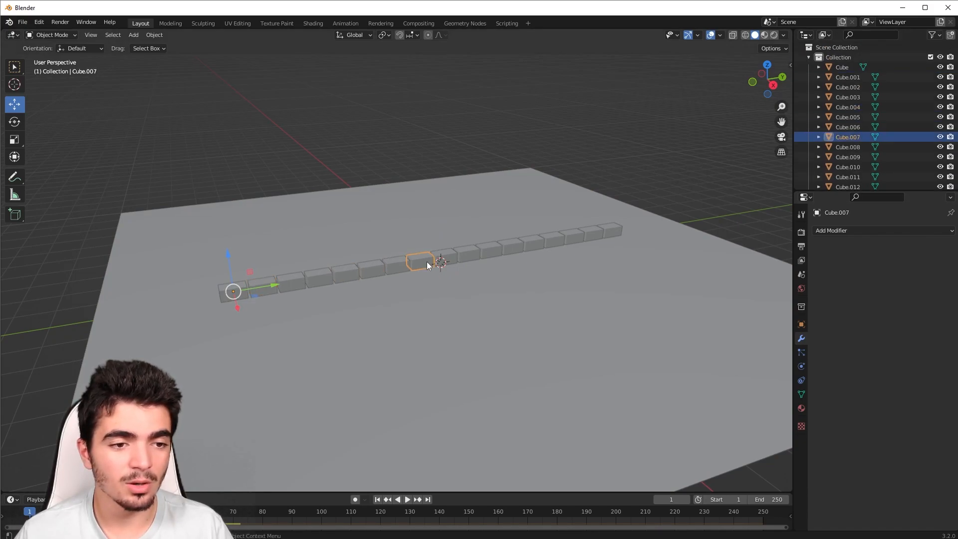
pyautogui.click(466, 253)
pyautogui.click(502, 252)
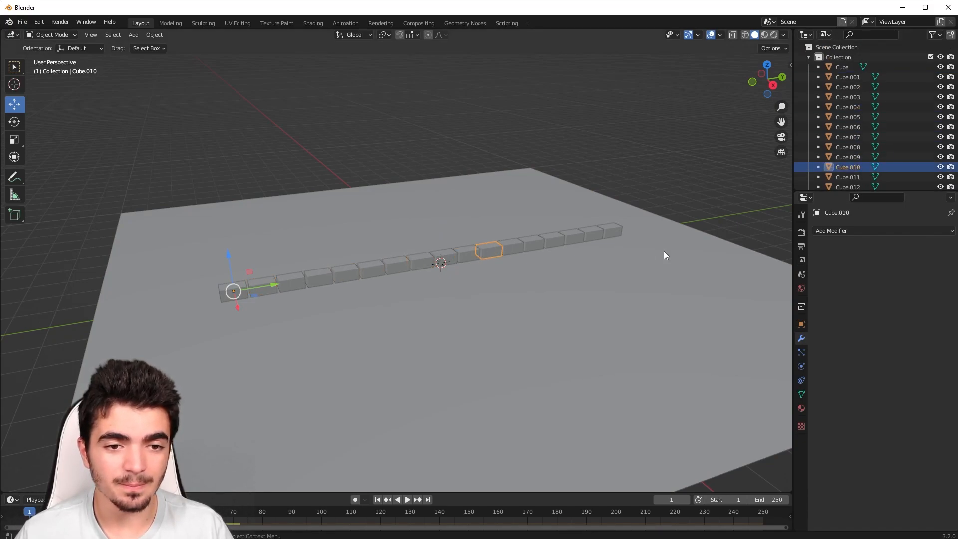
# - Check the rigid body physics settings of individual bricks along the row, ending with the first brick
pyautogui.click(801, 366)
pyautogui.click(570, 238)
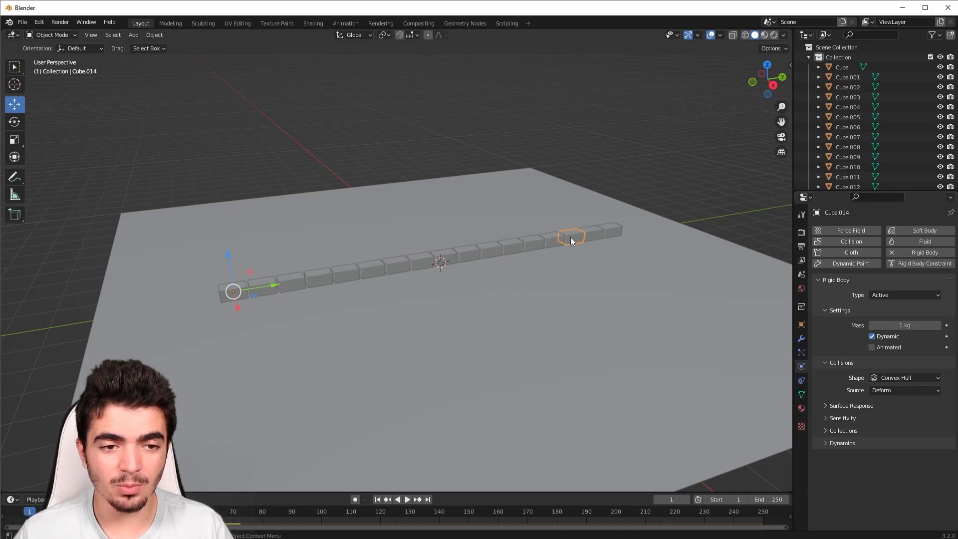
pyautogui.click(513, 246)
pyautogui.click(471, 252)
pyautogui.click(419, 261)
pyautogui.click(345, 273)
pyautogui.click(291, 282)
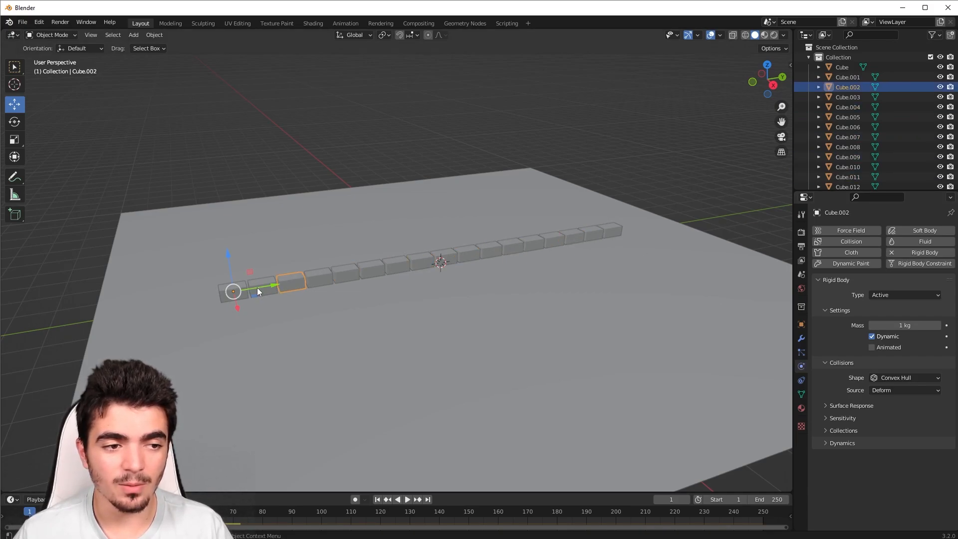
pyautogui.click(260, 288)
pyautogui.click(227, 294)
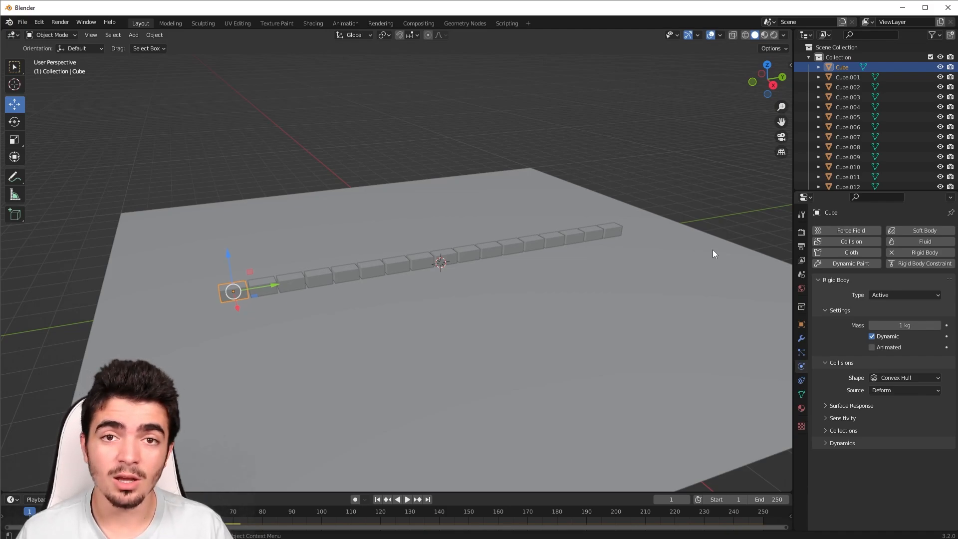
pyautogui.moveTo(524, 293); pyautogui.dragTo(518, 272, button='middle')
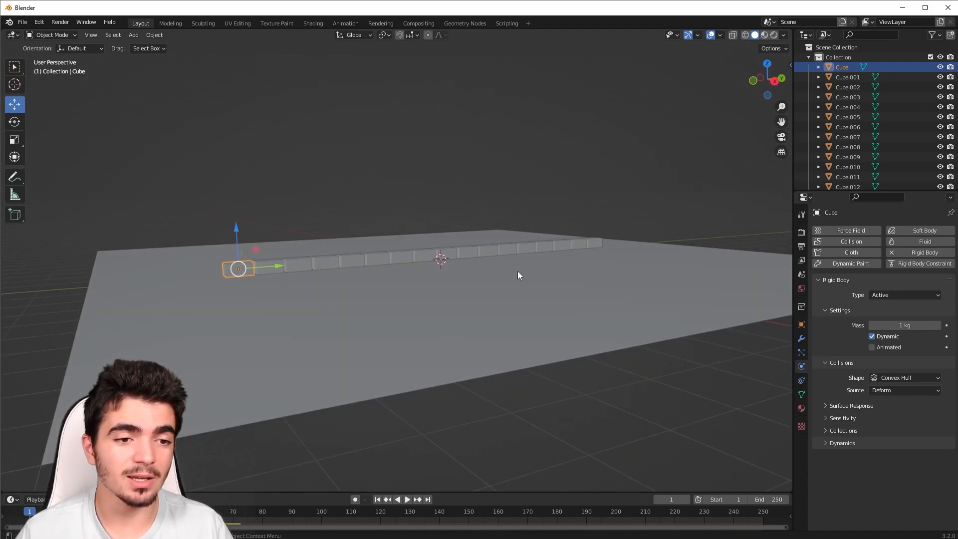
pyautogui.moveTo(486, 149); pyautogui.dragTo(484, 160, button='middle')
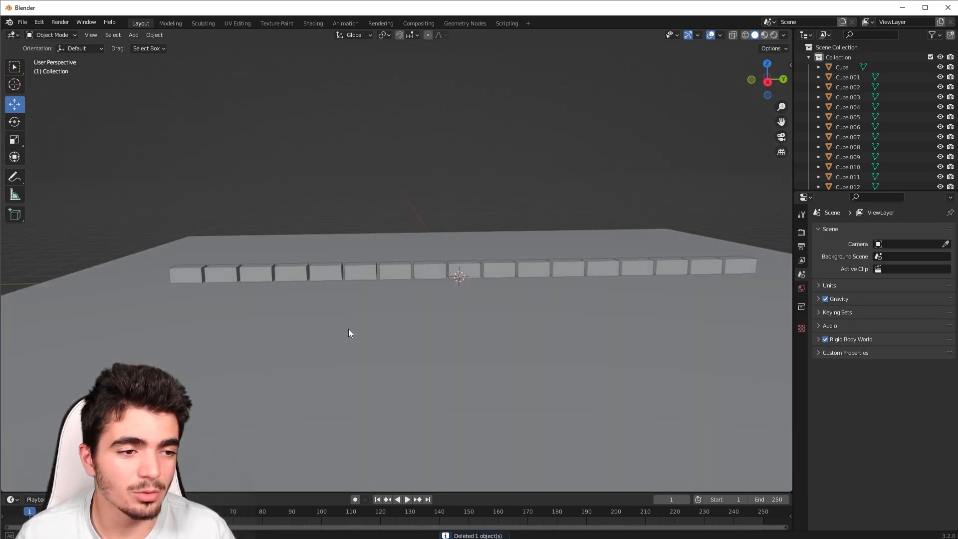
# - Select the whole brick row and duplicate it upwards along Z as a second row above the first
pyautogui.moveTo(348, 329); pyautogui.dragTo(348, 326, button='middle')
pyautogui.moveTo(406, 301); pyautogui.dragTo(398, 295, button='middle')
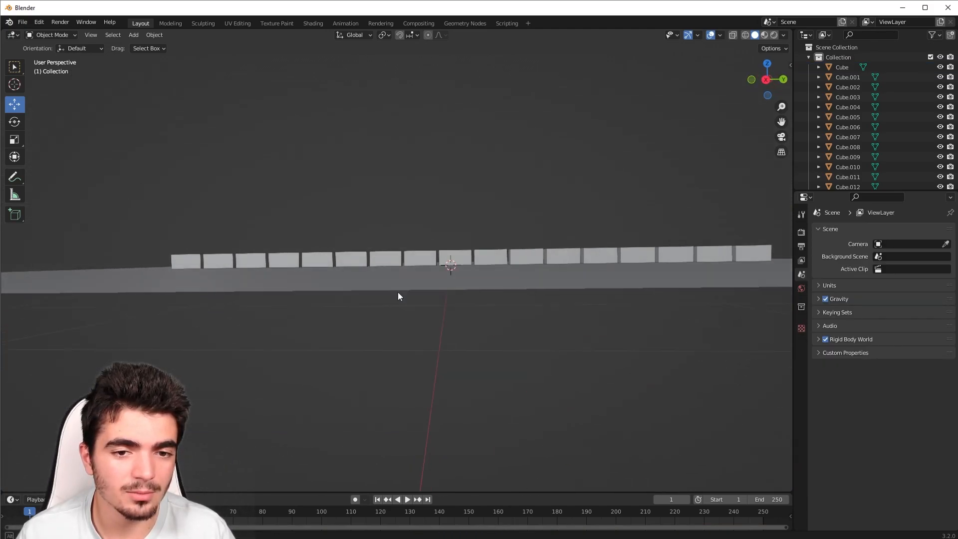
pyautogui.moveTo(124, 209); pyautogui.dragTo(769, 256)
pyautogui.moveTo(769, 256); pyautogui.dragTo(605, 221, button='middle')
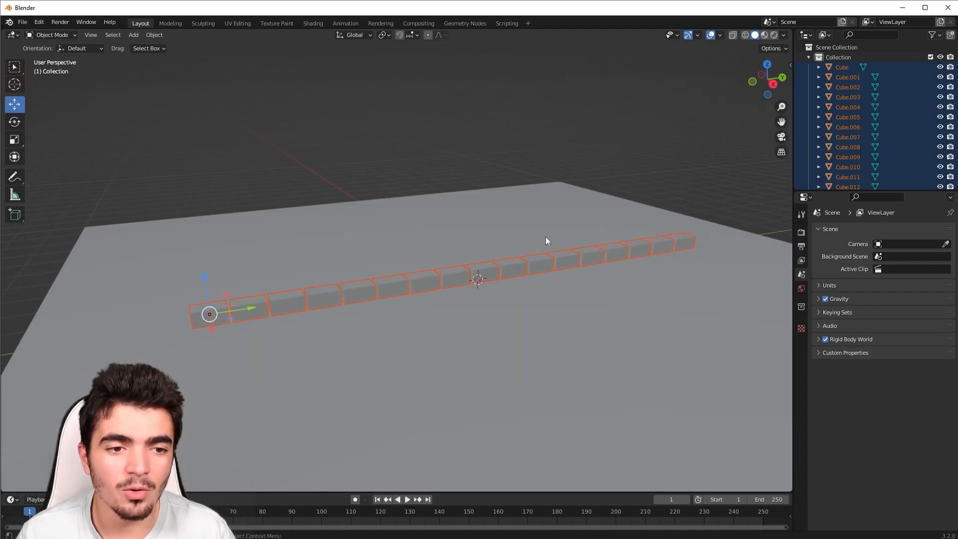
pyautogui.moveTo(707, 212); pyautogui.dragTo(668, 252, button='middle')
pyautogui.moveTo(651, 277)
pyautogui.mouseDown(button='middle')
pyautogui.moveTo(607, 290)
pyautogui.moveTo(633, 277)
pyautogui.mouseUp(button='middle')
pyautogui.hotkey('shift', 'd')
pyautogui.press('z')
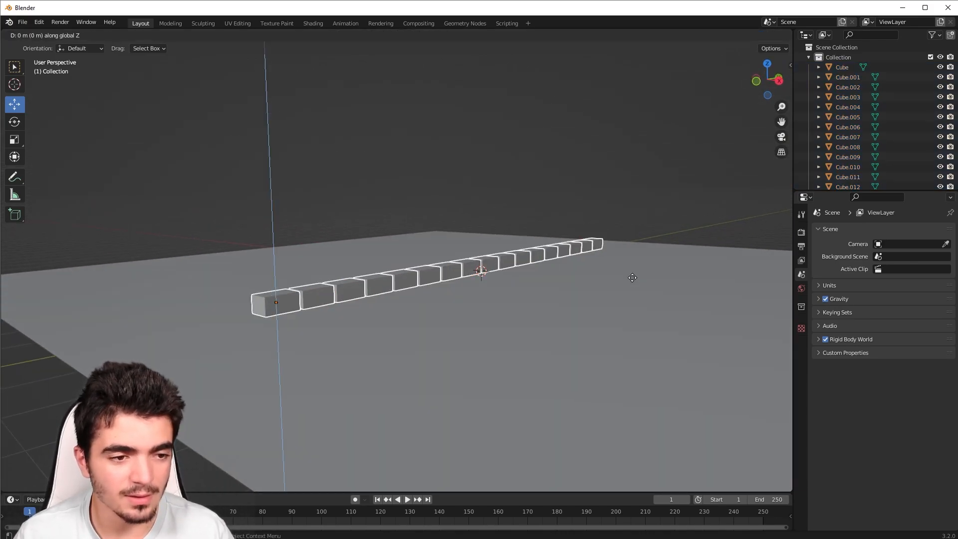
pyautogui.click(621, 257)
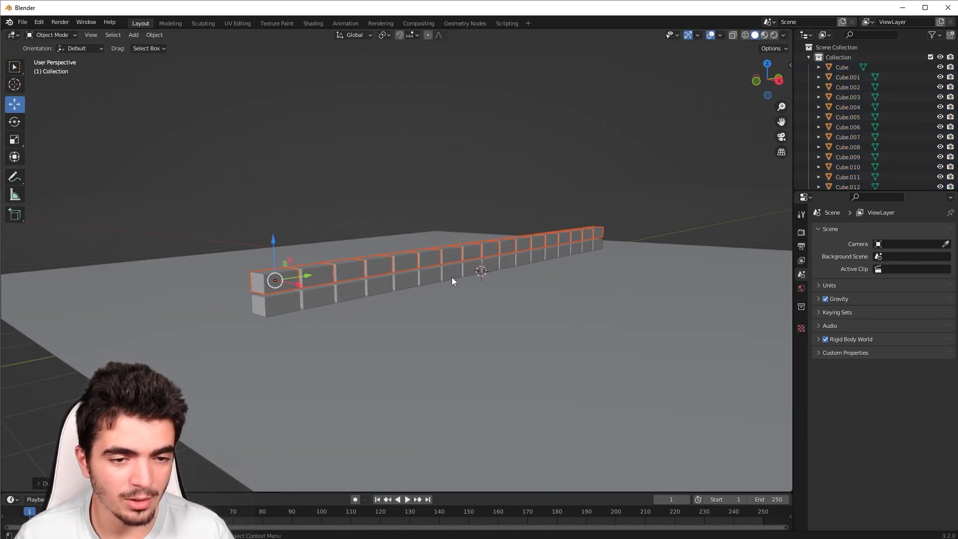
# - Lower the duplicated row along Z in the right orthographic view so it sits just above the bottom row
pyautogui.press('KP_3')
pyautogui.keyDown('shift'); pyautogui.moveTo(675, 214); pyautogui.dragTo(714, 203, button='middle'); pyautogui.keyUp('shift')
pyautogui.keyDown('shift'); pyautogui.moveTo(207, 213); pyautogui.dragTo(381, 229, button='middle'); pyautogui.keyUp('shift')
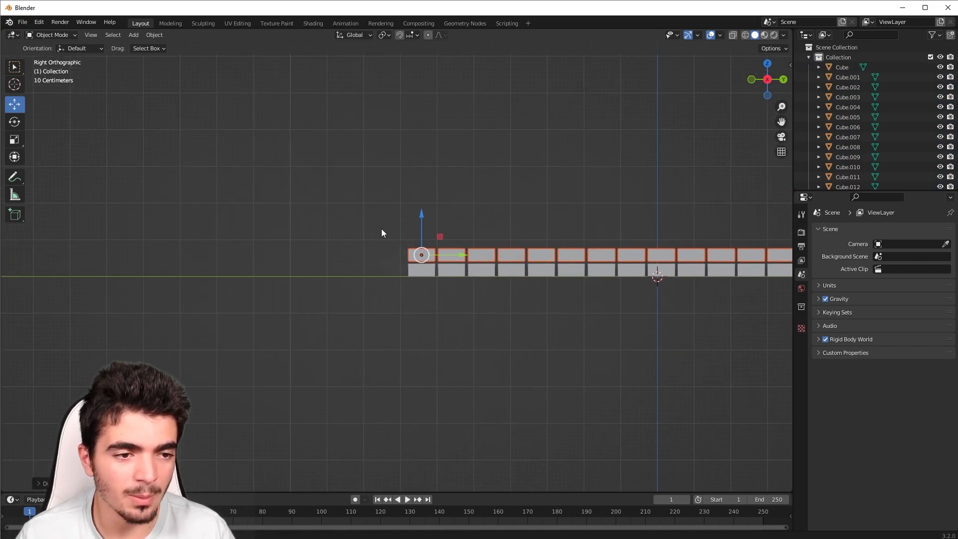
pyautogui.scroll(12, 381, 232)
pyautogui.press('g')
pyautogui.press('z')
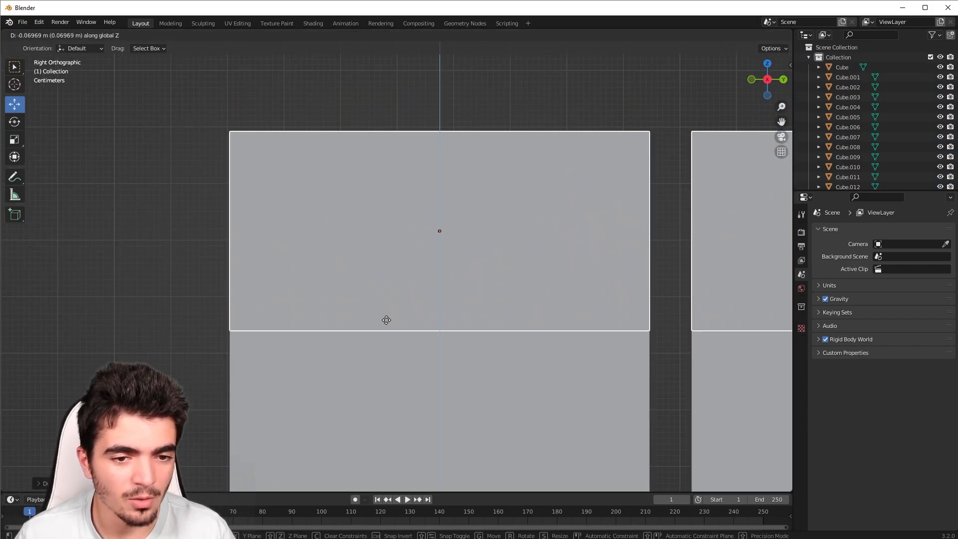
pyautogui.click(382, 311)
# - Fine-tune the second row's height along Z at millimetre scale to close the gap to the bottom row
pyautogui.keyDown('shift'); pyautogui.moveTo(294, 360); pyautogui.dragTo(364, 303, button='middle'); pyautogui.keyUp('shift')
pyautogui.scroll(7, 364, 303)
pyautogui.keyDown('shift'); pyautogui.moveTo(169, 271); pyautogui.dragTo(486, 295, button='middle'); pyautogui.keyUp('shift')
pyautogui.scroll(6, 486, 295)
pyautogui.keyDown('shift'); pyautogui.moveTo(328, 370); pyautogui.dragTo(429, 314, button='middle'); pyautogui.keyUp('shift')
pyautogui.scroll(4, 430, 309)
pyautogui.press('g')
pyautogui.press('z')
pyautogui.click(418, 343)
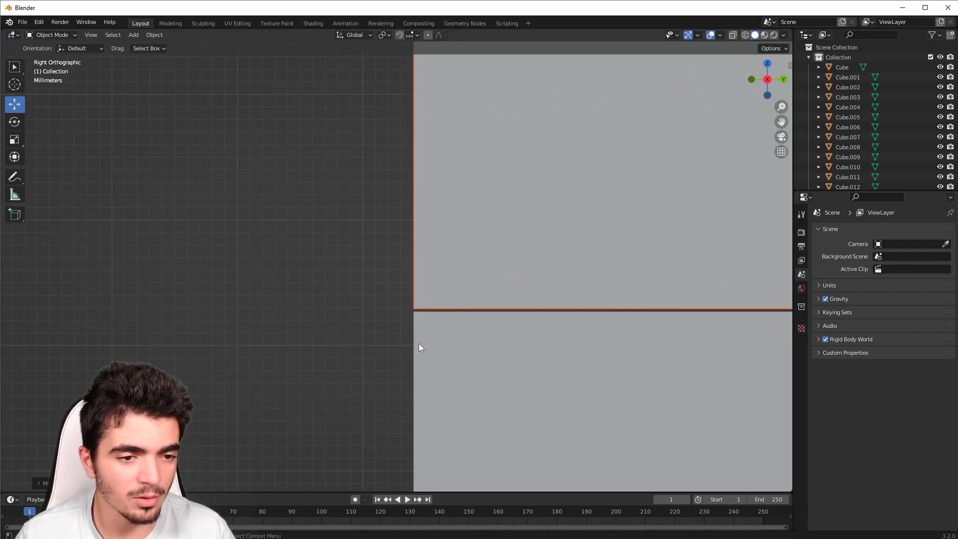
pyautogui.scroll(2, 422, 347)
pyautogui.press('g')
pyautogui.press('z')
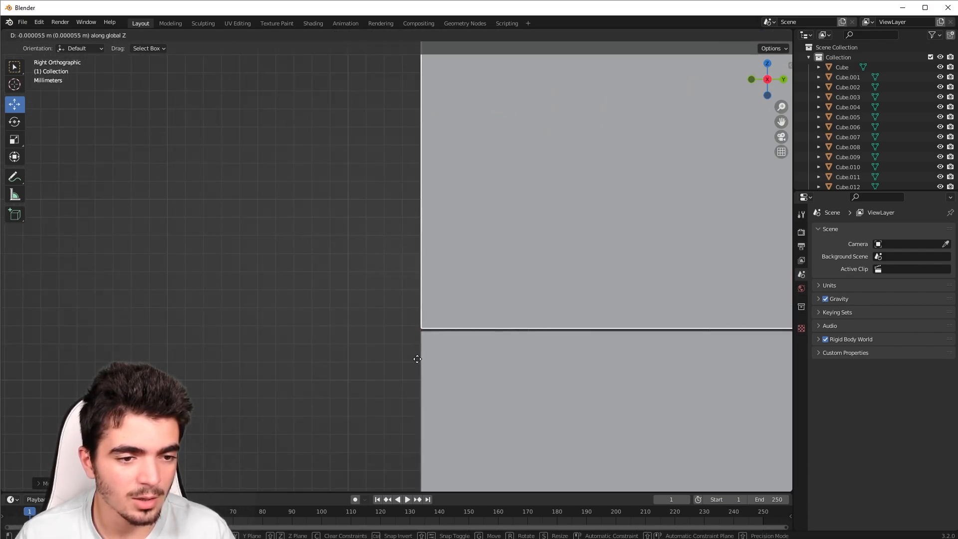
pyautogui.click(411, 370)
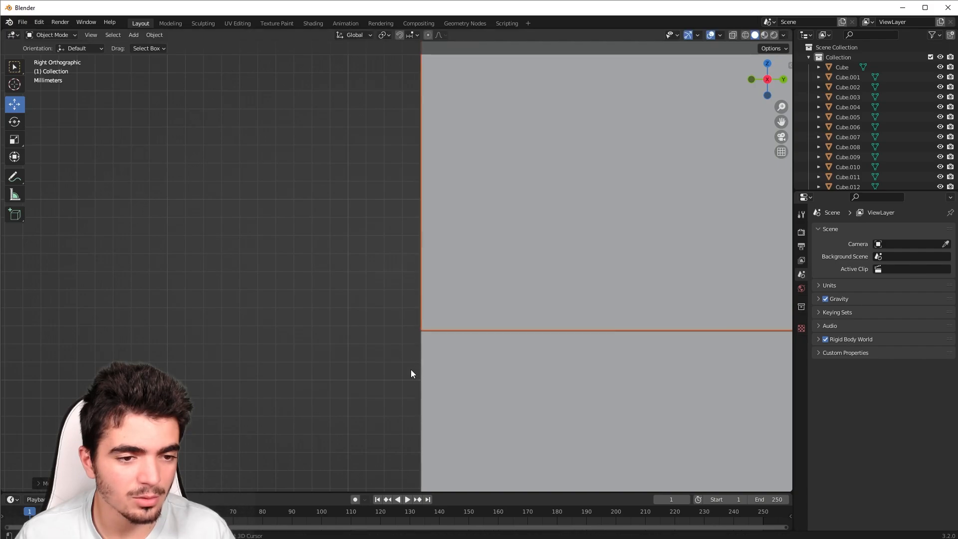
# - Shift the second row along Y by about half a brick to create a staggered brick pattern
pyautogui.scroll(-10, 537, 349)
pyautogui.moveTo(584, 268); pyautogui.dragTo(420, 301, button='middle')
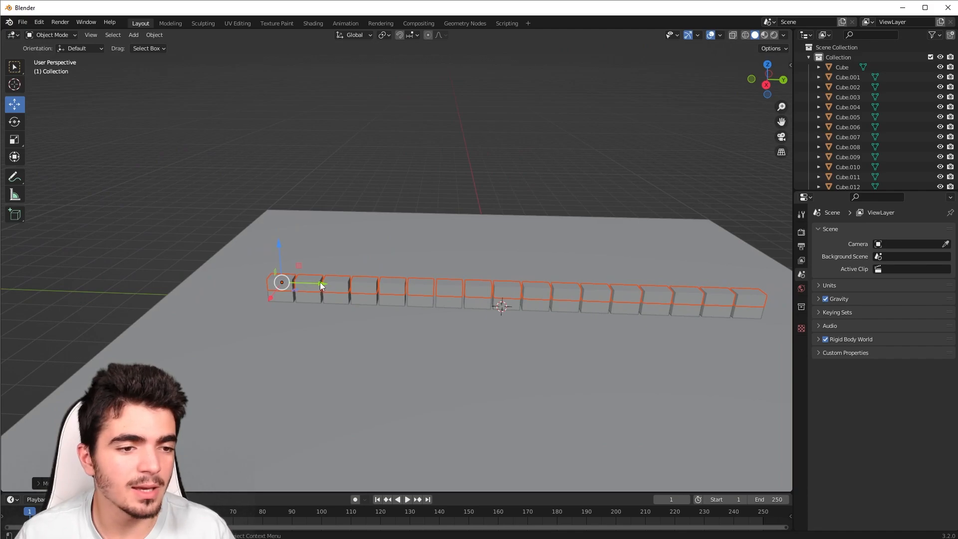
pyautogui.moveTo(320, 282); pyautogui.dragTo(334, 281)
pyautogui.moveTo(334, 294); pyautogui.dragTo(336, 272, button='middle')
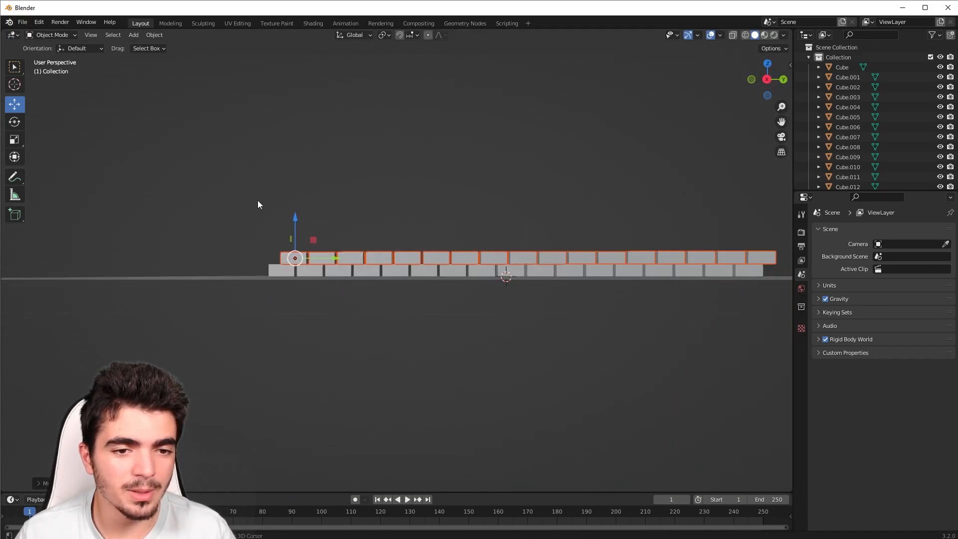
# - Select both staggered rows and duplicate them upwards along Z, above the existing pair
pyautogui.keyDown('shift'); pyautogui.moveTo(258, 205); pyautogui.dragTo(202, 215, button='middle'); pyautogui.keyUp('shift')
pyautogui.moveTo(202, 221); pyautogui.dragTo(720, 271)
pyautogui.moveTo(279, 240); pyautogui.dragTo(314, 277, button='middle')
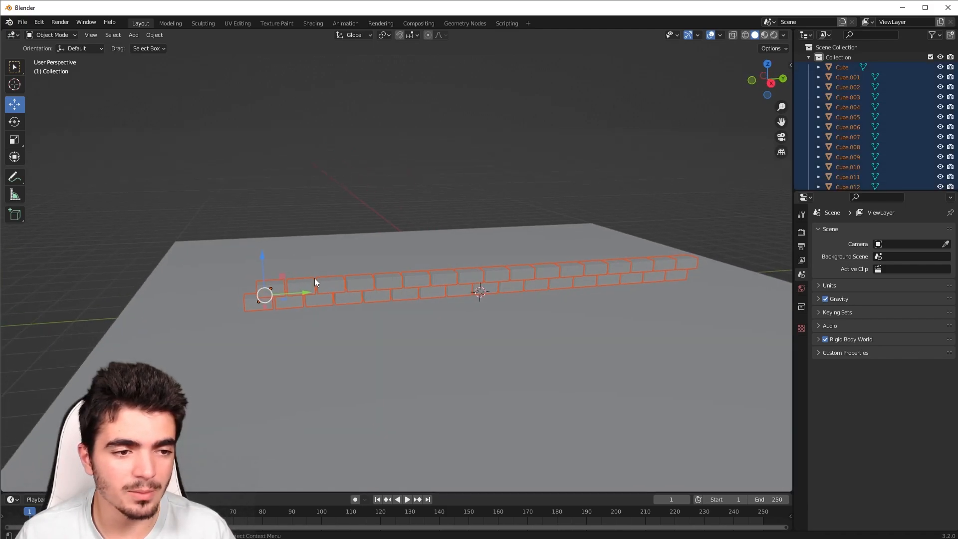
pyautogui.moveTo(347, 211); pyautogui.dragTo(339, 239, button='middle')
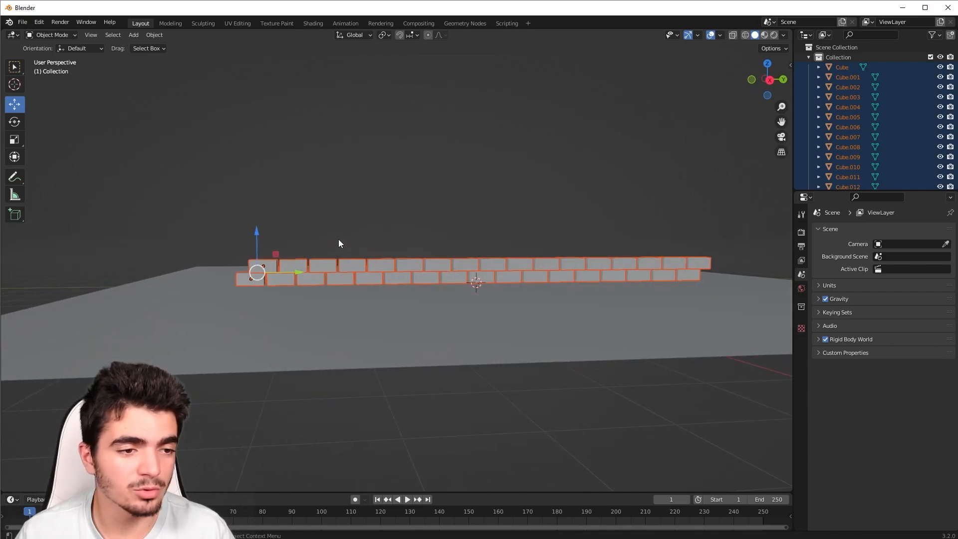
pyautogui.press('g')
pyautogui.press('z')
pyautogui.click(329, 207)
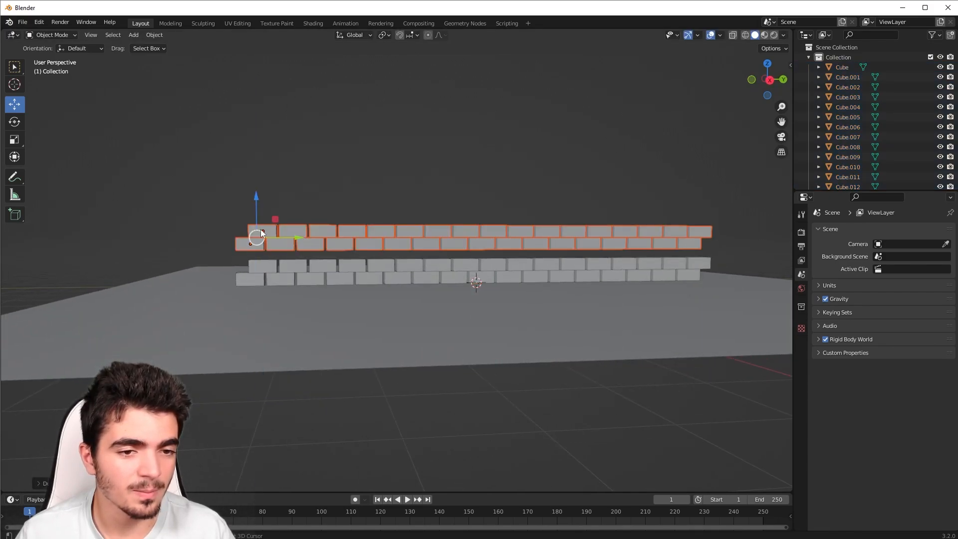
# - Lower the duplicated pair of rows along Z in the right orthographic view until it rests on the lower pair
pyautogui.scroll(5, 353, 265)
pyautogui.scroll(3, 355, 254)
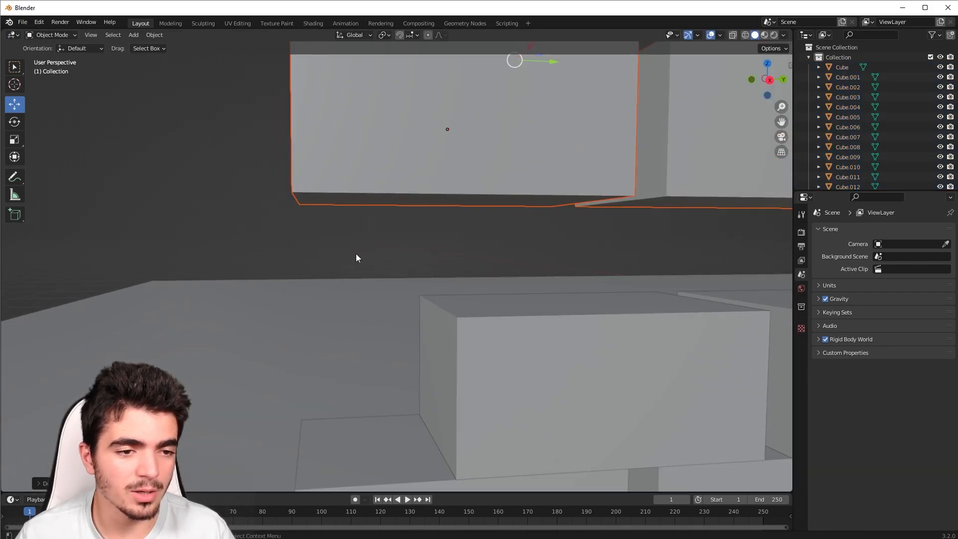
pyautogui.press('KP_3')
pyautogui.moveTo(360, 252)
pyautogui.mouseDown(button='middle')
pyautogui.moveTo(400, 262)
pyautogui.moveTo(352, 253)
pyautogui.mouseUp(button='middle')
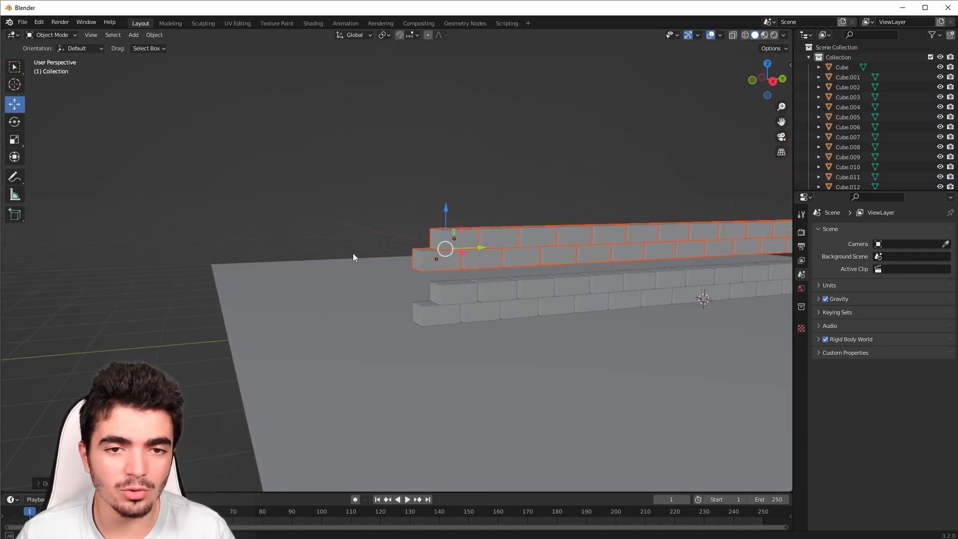
pyautogui.click(773, 81)
pyautogui.scroll(3, 348, 220)
pyautogui.scroll(3, 407, 178)
pyautogui.scroll(-1, 379, 92)
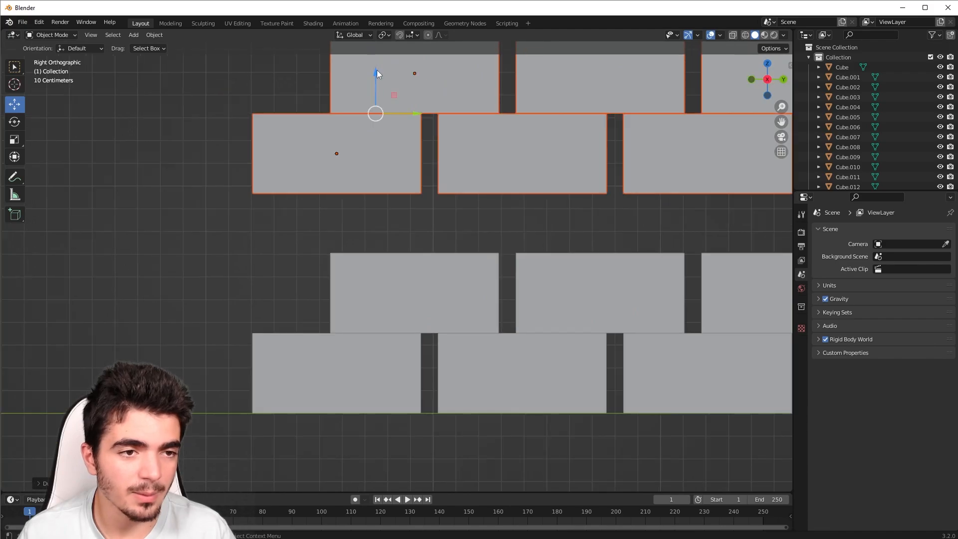
pyautogui.press('g')
pyautogui.press('z')
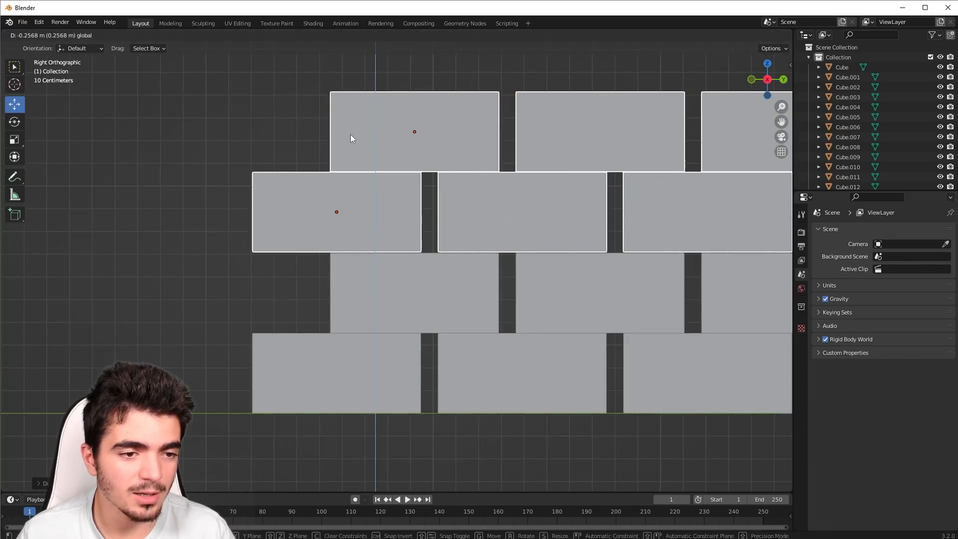
pyautogui.click(350, 134)
# - Duplicate all four brick rows upwards along Z and align the copies directly on top of the existing rows
pyautogui.scroll(-8, 376, 194)
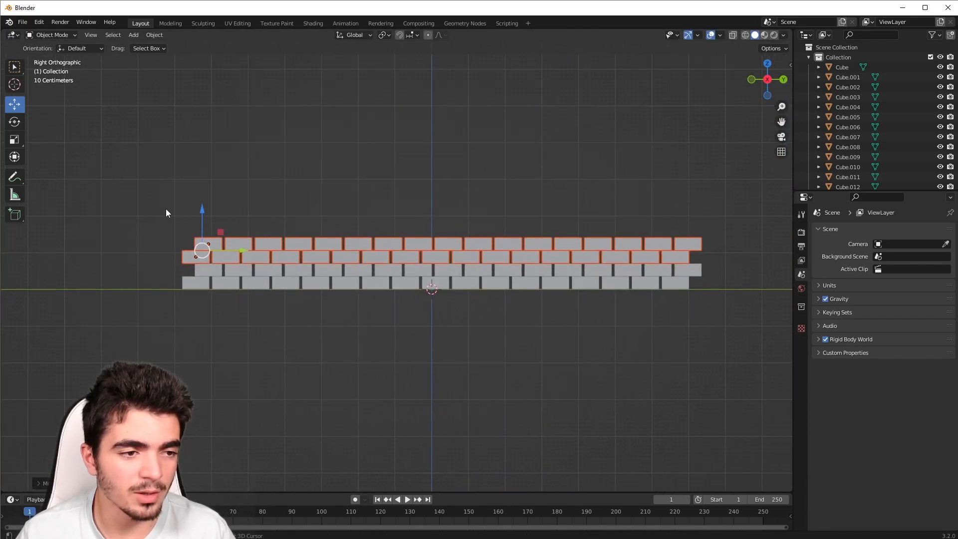
pyautogui.moveTo(161, 206); pyautogui.dragTo(693, 282)
pyautogui.keyDown('shift'); pyautogui.moveTo(127, 293); pyautogui.dragTo(370, 316, button='middle'); pyautogui.keyUp('shift')
pyautogui.scroll(2, 369, 316)
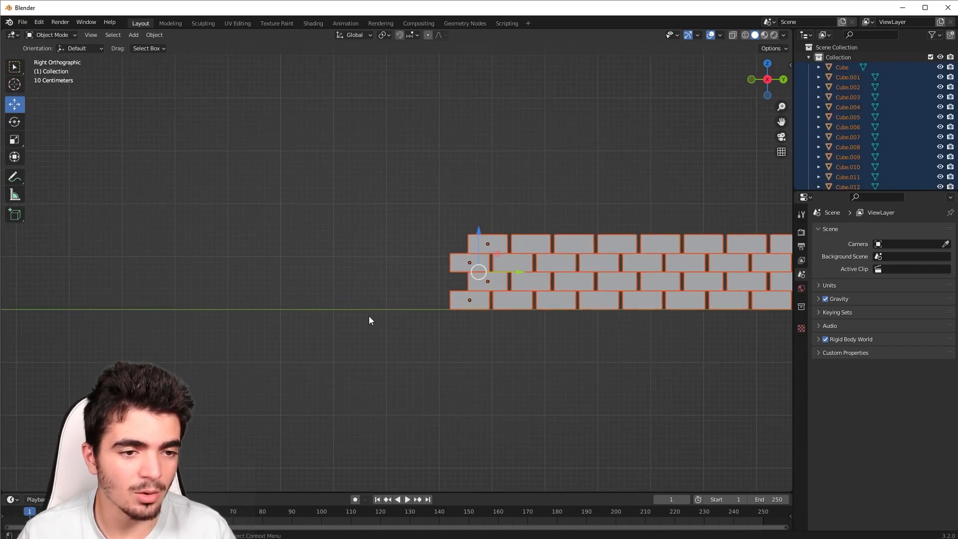
pyautogui.scroll(3, 394, 280)
pyautogui.keyDown('shift'); pyautogui.moveTo(557, 238); pyautogui.dragTo(440, 318, button='middle'); pyautogui.keyUp('shift')
pyautogui.hotkey('shift', 'd')
pyautogui.press('z')
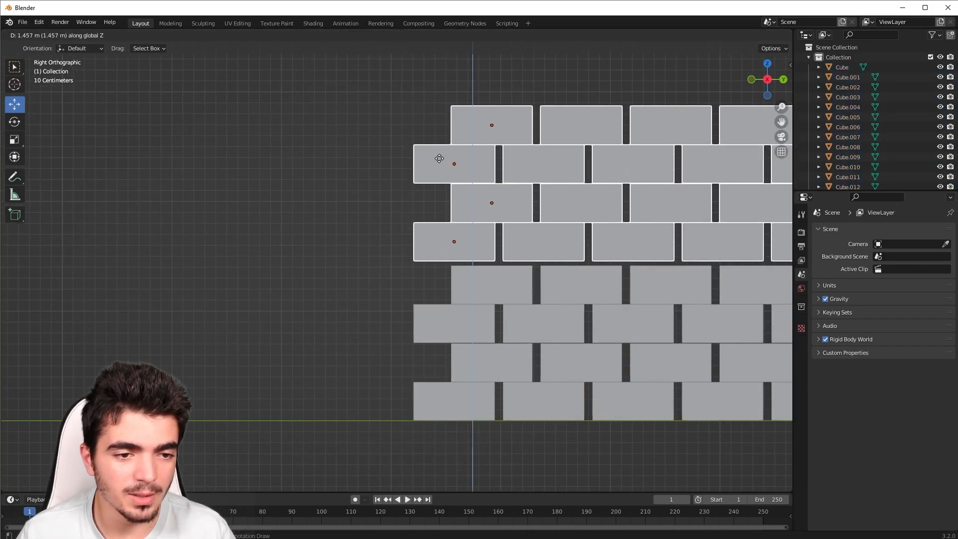
pyautogui.scroll(6, 439, 188)
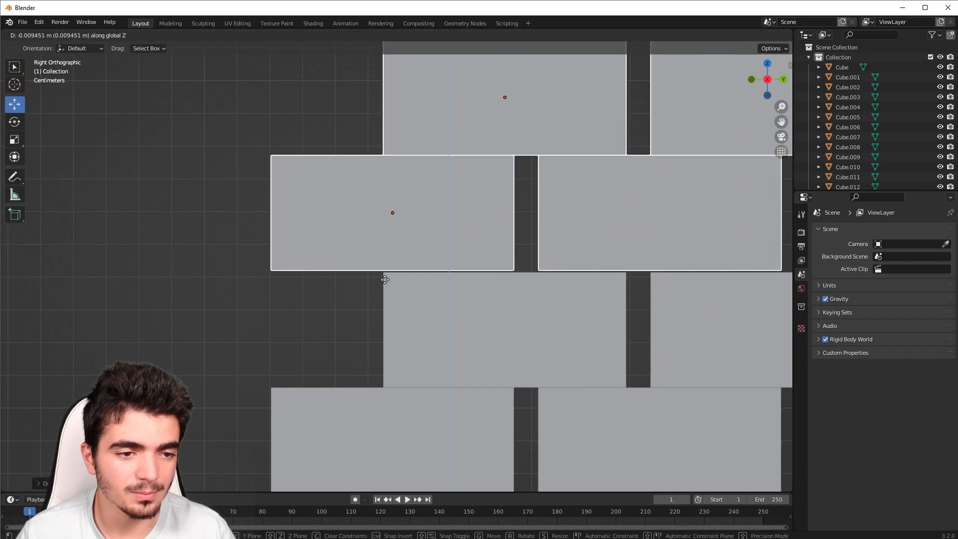
pyautogui.click(385, 280)
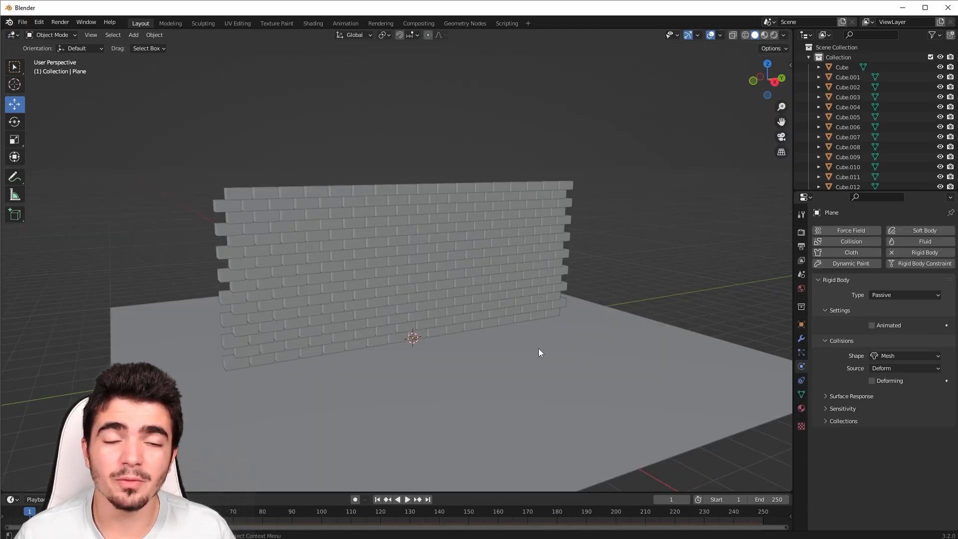
# - Play the rigid body simulation of the full brick wall, stop it and return to the first frame
pyautogui.click(409, 496)
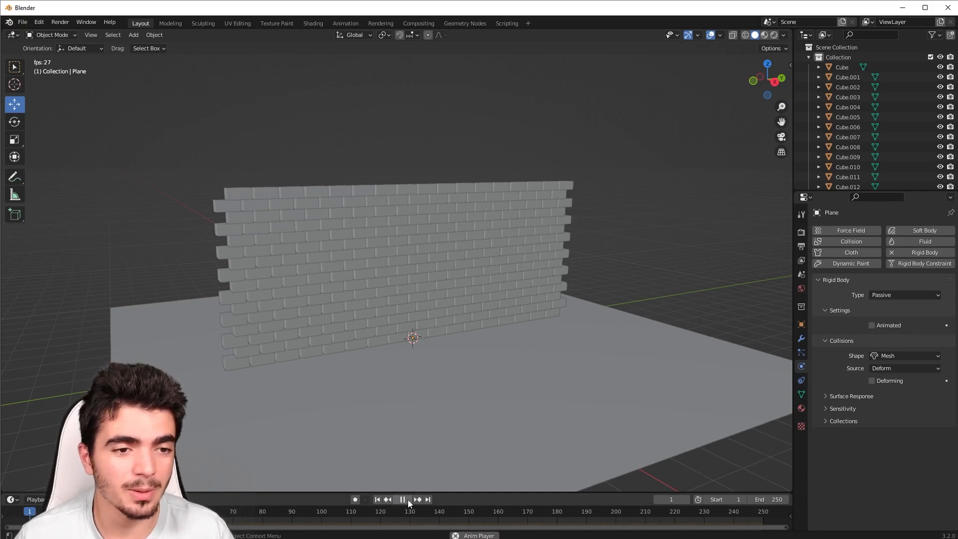
pyautogui.scroll(-3, 414, 389)
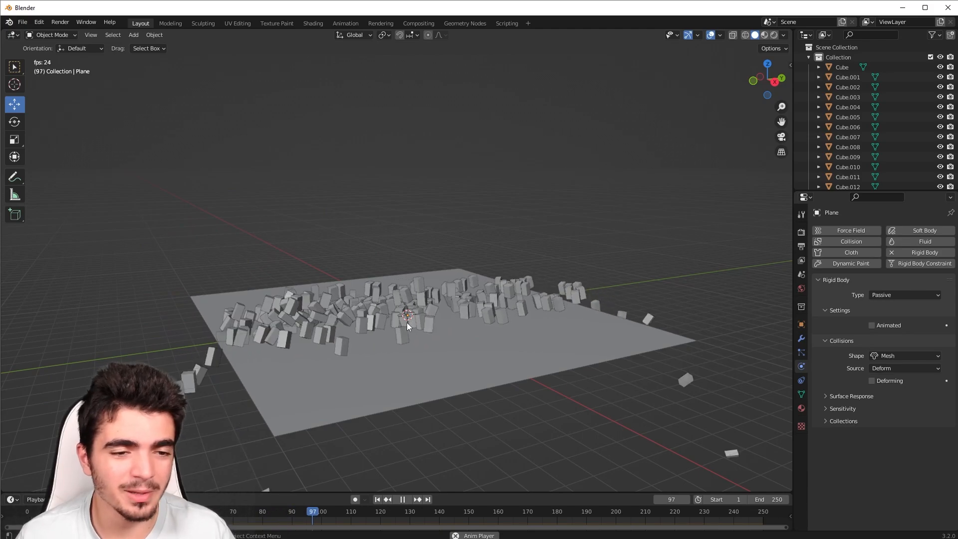
pyautogui.moveTo(407, 322)
pyautogui.mouseDown(button='middle')
pyautogui.moveTo(403, 351)
pyautogui.moveTo(522, 361)
pyautogui.moveTo(406, 340)
pyautogui.mouseUp(button='middle')
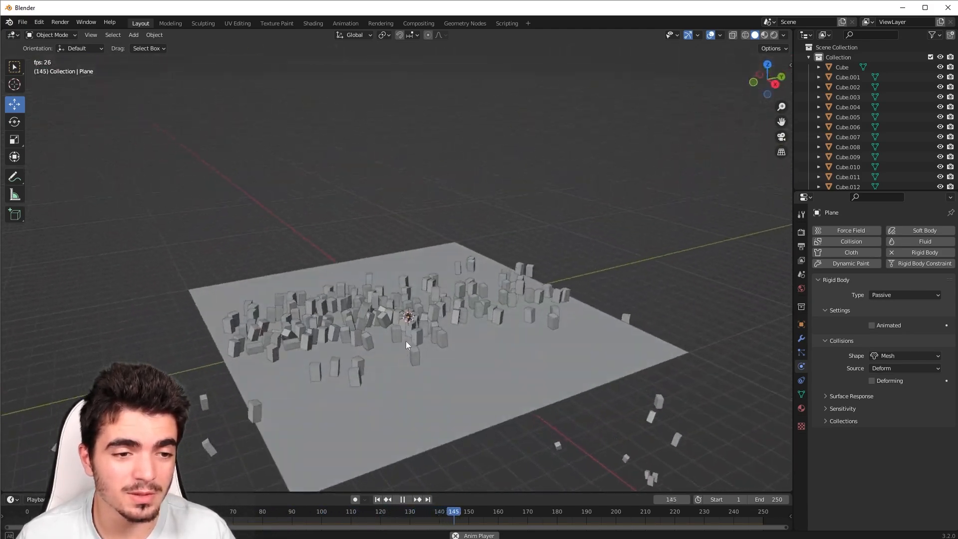
pyautogui.scroll(1, 404, 342)
pyautogui.press('space')
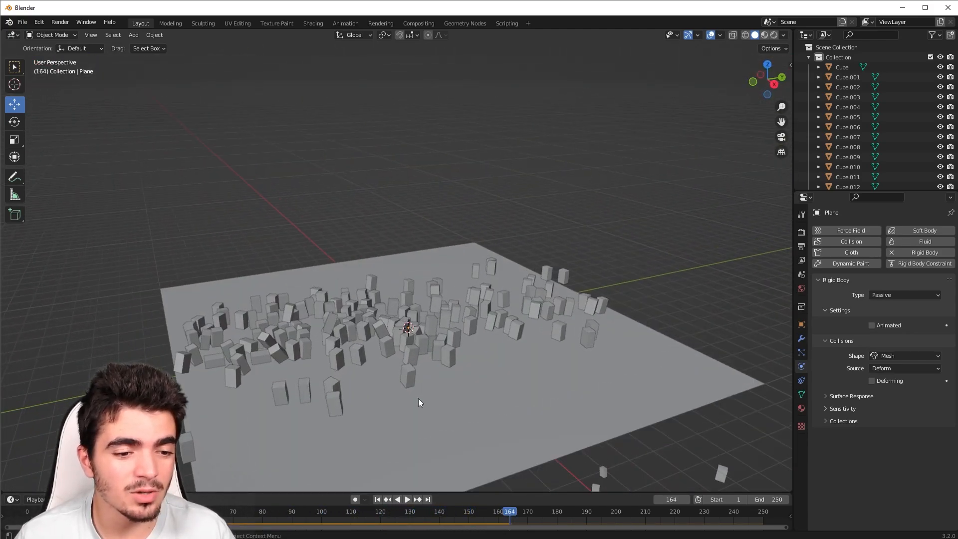
pyautogui.click(378, 499)
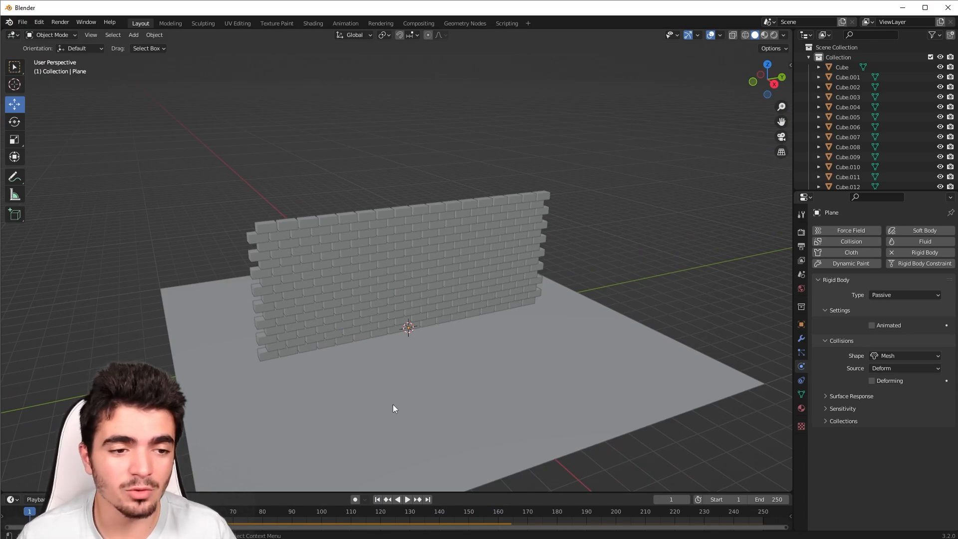
# - Select all objects in the scene and set their origins to Center of Mass (Volume)
pyautogui.moveTo(393, 404); pyautogui.dragTo(393, 386, button='middle')
pyautogui.press('a')
pyautogui.scroll(-3, 350, 379)
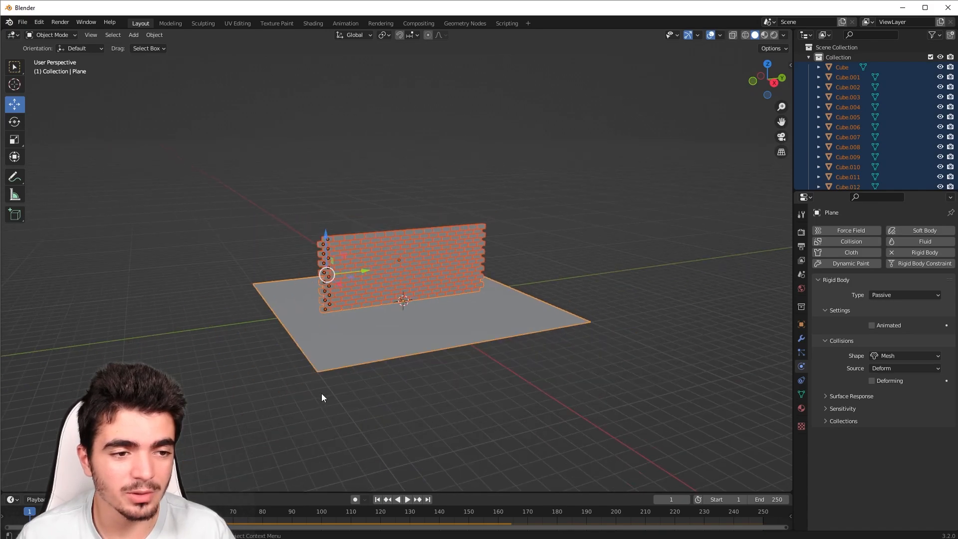
pyautogui.scroll(3, 549, 384)
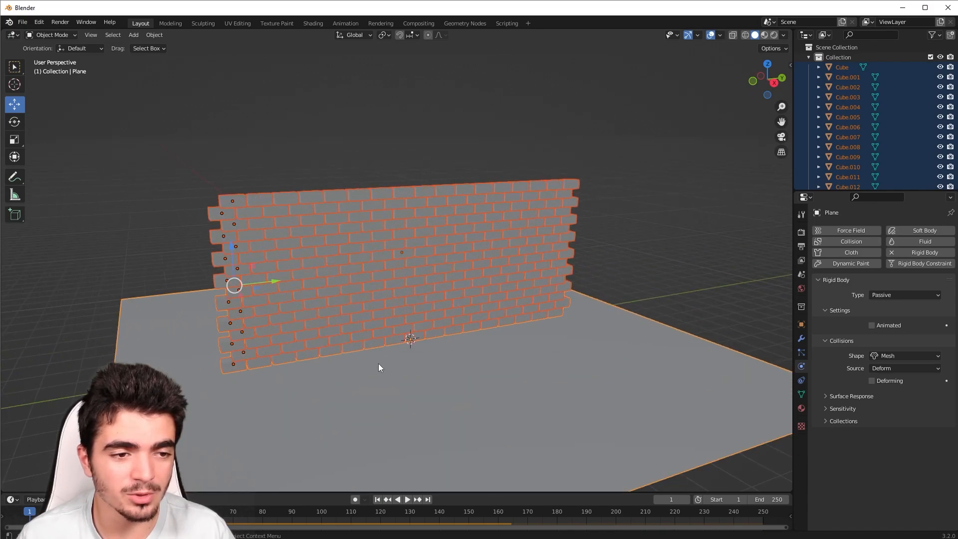
pyautogui.rightClick(387, 288)
pyautogui.moveTo(387, 289)
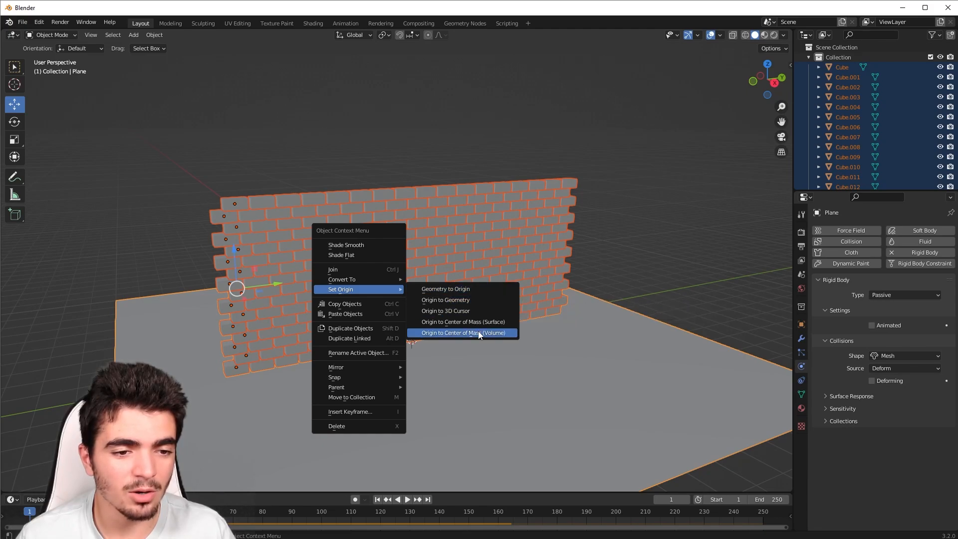
pyautogui.click(498, 334)
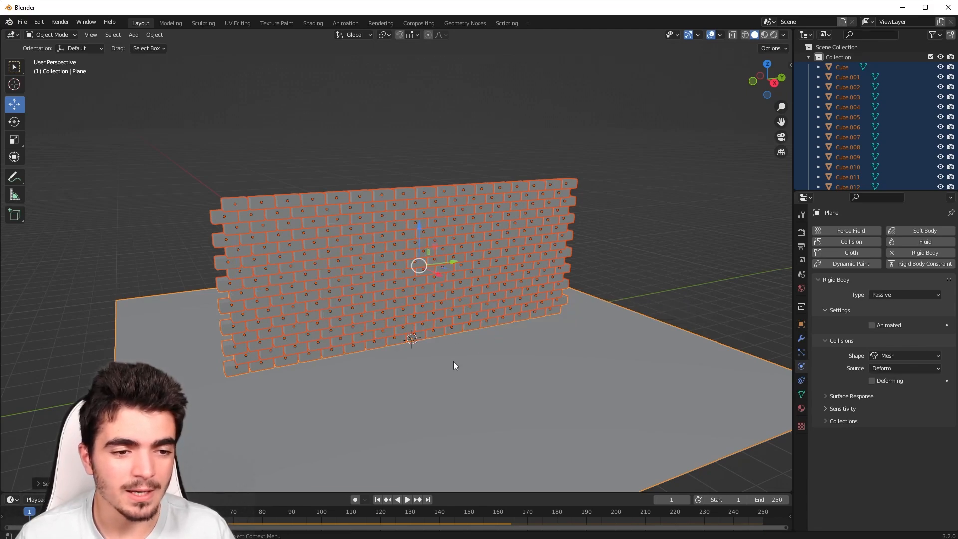
pyautogui.moveTo(454, 361); pyautogui.dragTo(698, 267, button='middle')
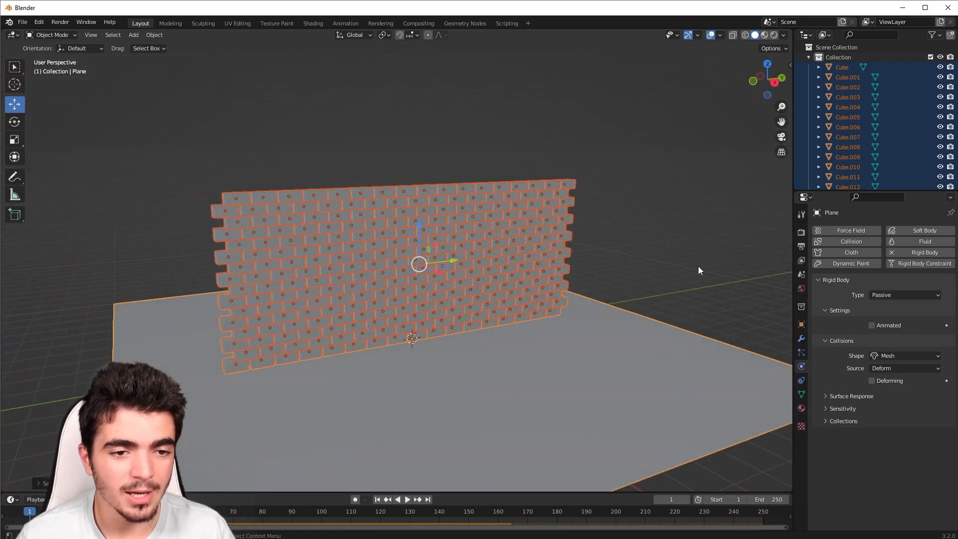
# - Deselect everything, replay the simulation and inspect the far end of the brick wall as it runs
pyautogui.hotkey('alt', 'a')
pyautogui.click(408, 499)
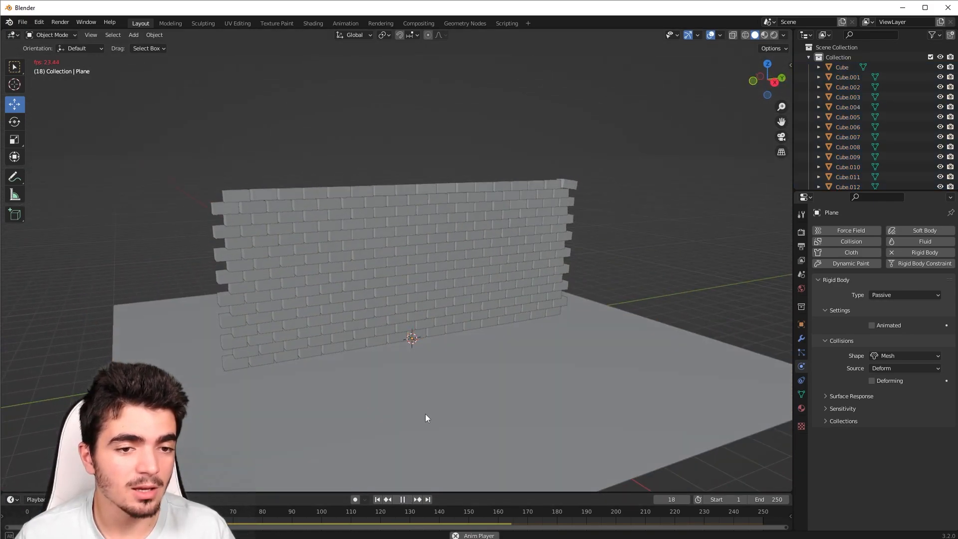
pyautogui.moveTo(425, 414); pyautogui.dragTo(383, 416, button='middle')
pyautogui.keyDown('shift'); pyautogui.moveTo(593, 325); pyautogui.dragTo(463, 309, button='middle'); pyautogui.keyUp('shift')
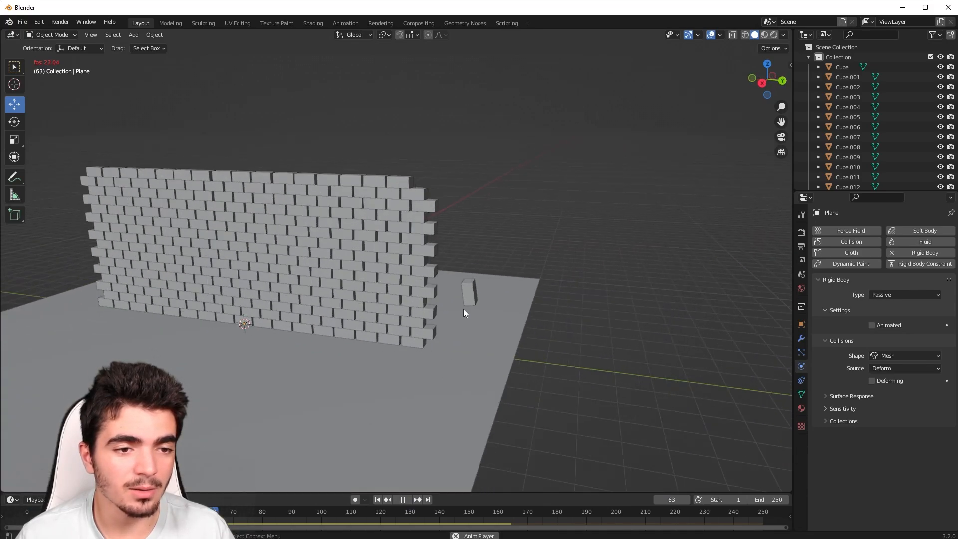
# - Inspect both sides of the brick wall while the simulation runs, stop playback and return to the first frame
pyautogui.scroll(2, 463, 309)
pyautogui.moveTo(330, 341); pyautogui.dragTo(445, 269, button='middle')
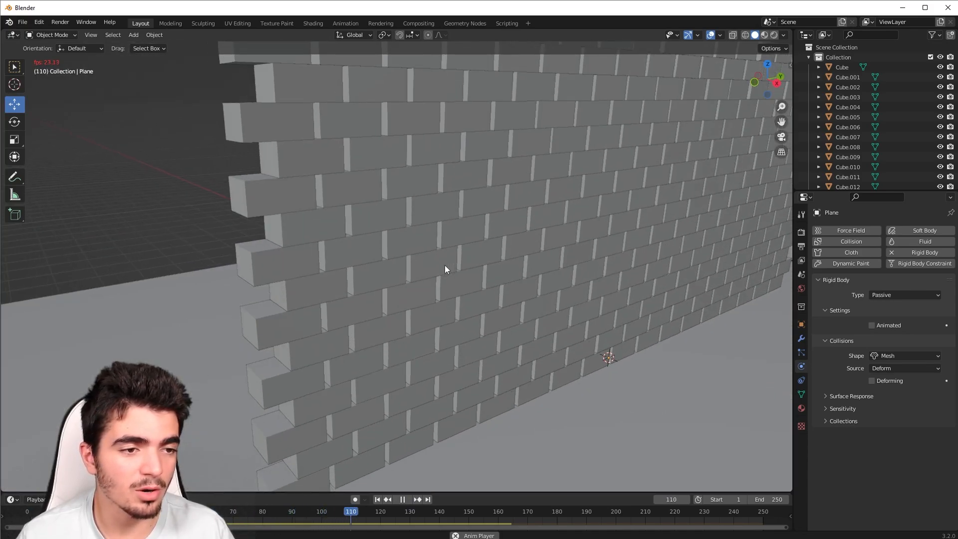
pyautogui.scroll(-4, 448, 303)
pyautogui.click(402, 499)
pyautogui.click(378, 500)
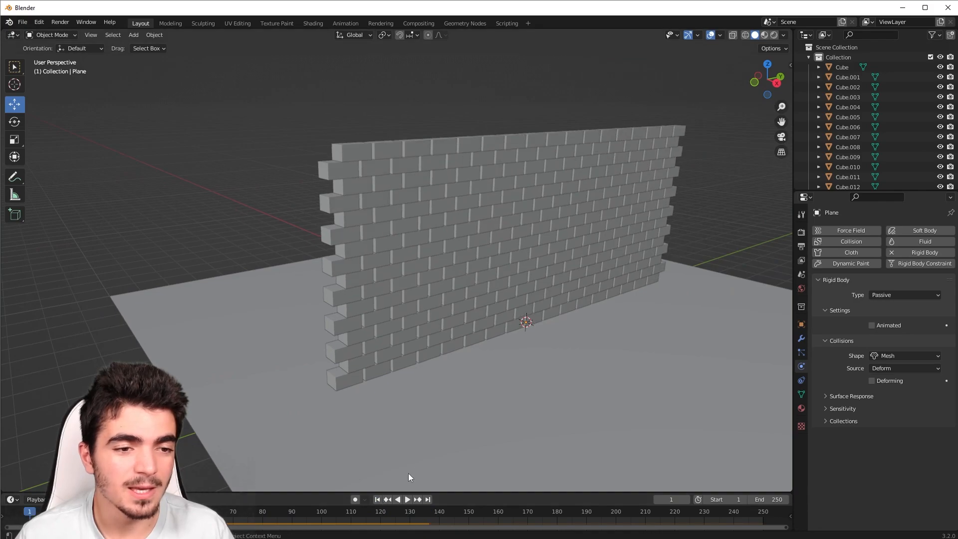
# - Add a UV sphere at the base of the brick wall and apply smooth shading to it
pyautogui.scroll(-3, 414, 424)
pyautogui.moveTo(419, 372); pyautogui.dragTo(456, 372, button='middle')
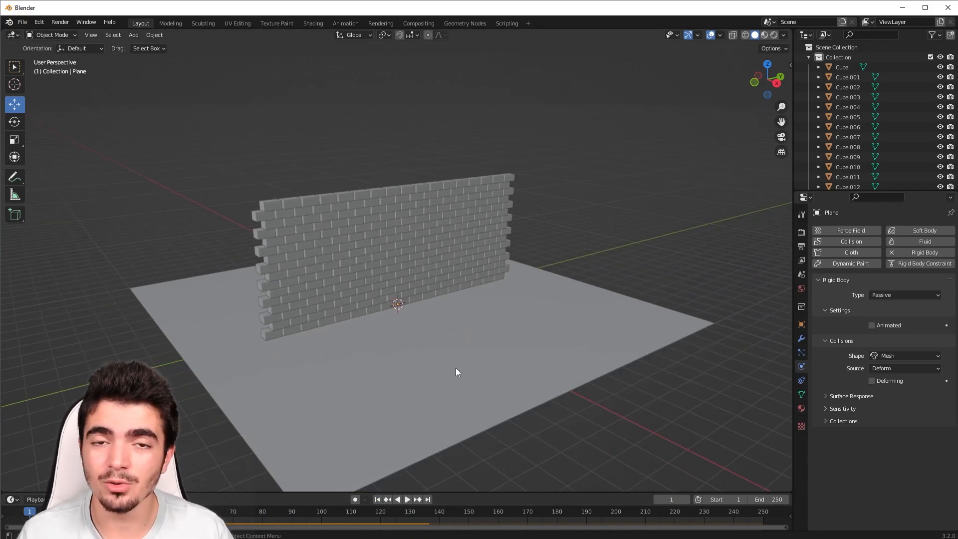
pyautogui.moveTo(351, 374); pyautogui.dragTo(372, 373, button='middle')
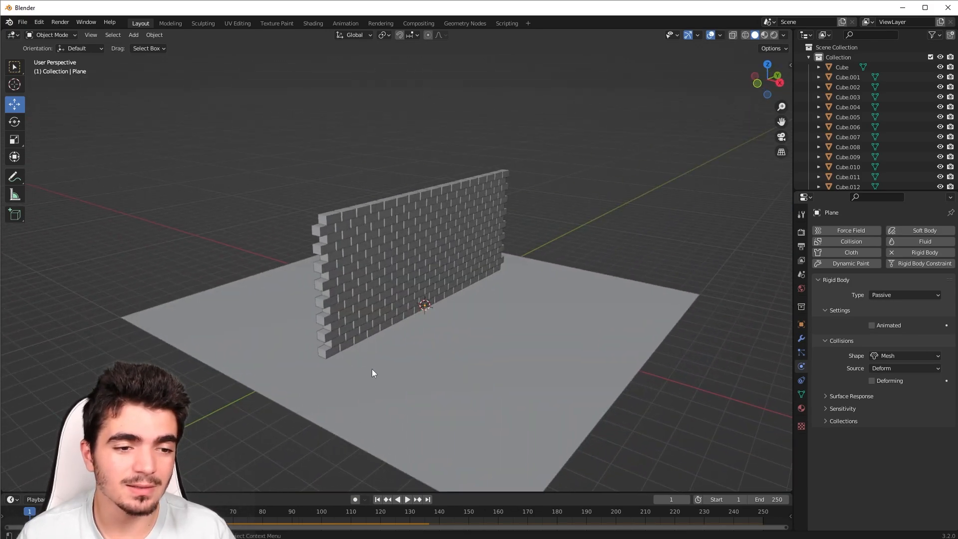
pyautogui.hotkey('shift', 'a')
pyautogui.moveTo(475, 323)
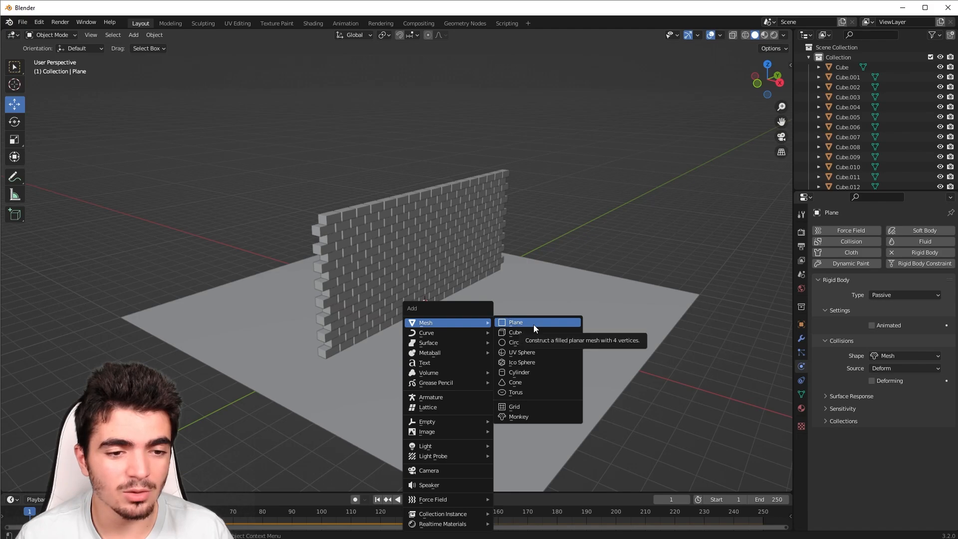
pyautogui.click(506, 352)
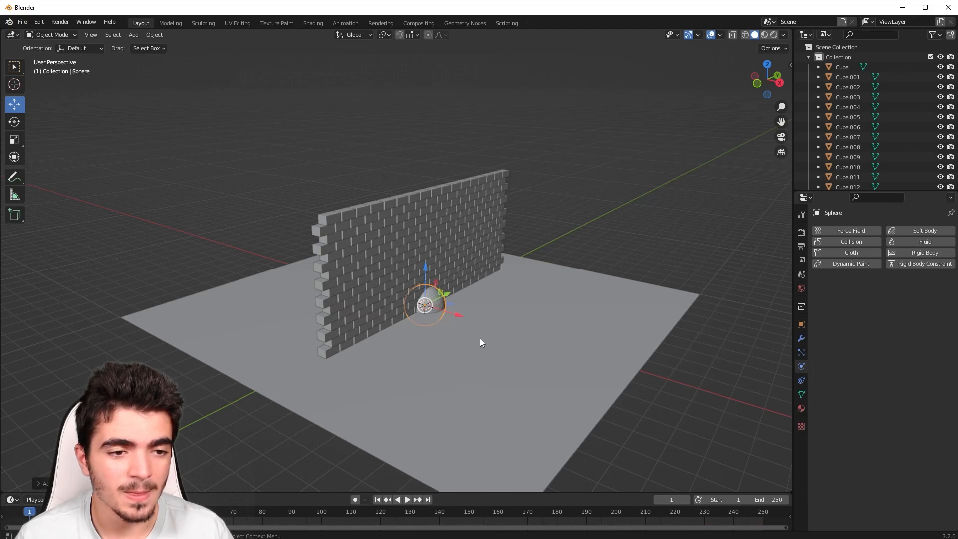
pyautogui.scroll(3, 481, 343)
pyautogui.moveTo(480, 344); pyautogui.dragTo(457, 336, button='middle')
pyautogui.scroll(6, 407, 336)
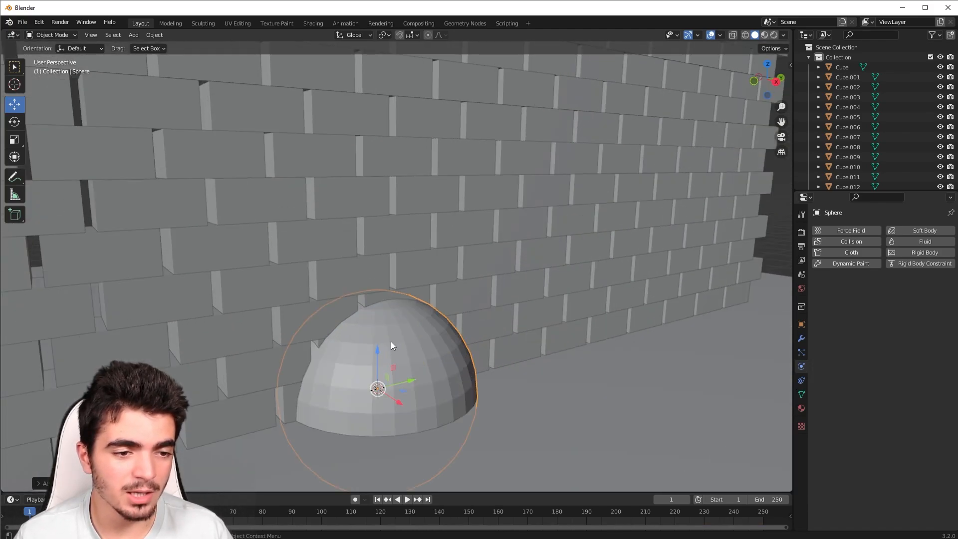
pyautogui.rightClick(391, 342)
pyautogui.click(363, 307)
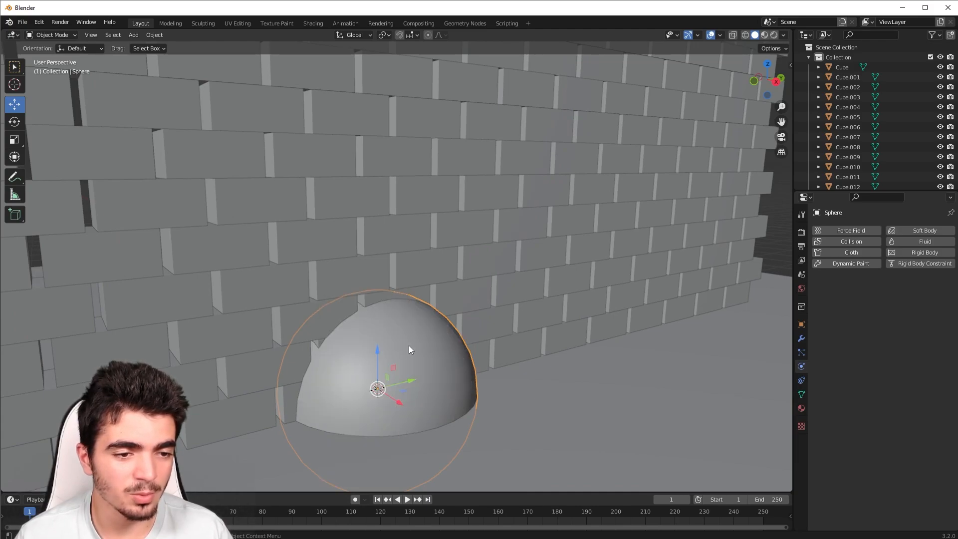
# - Move the sphere up along Z by about 2.7 m, to the middle of the wall's height
pyautogui.scroll(-8, 399, 350)
pyautogui.moveTo(385, 340); pyautogui.dragTo(409, 269, button='middle')
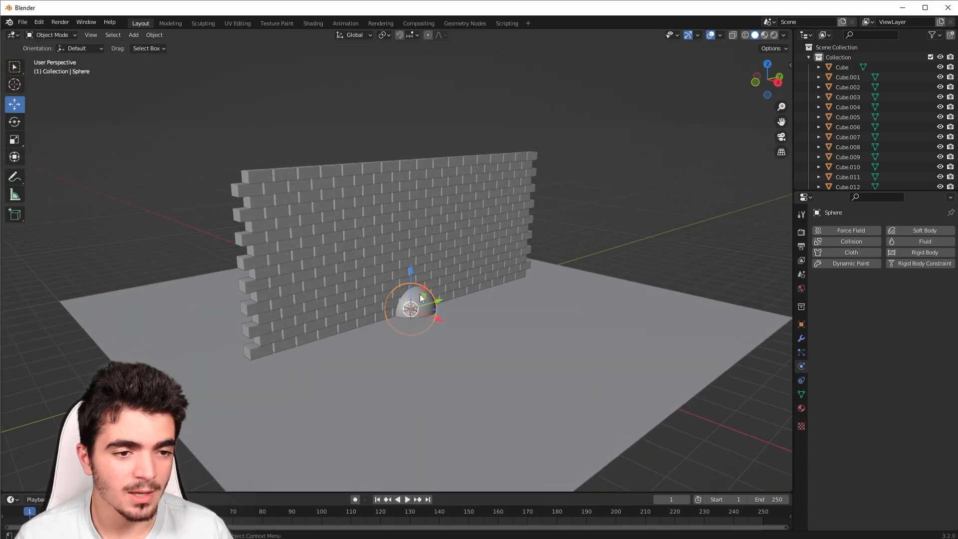
pyautogui.press('g')
pyautogui.press('z')
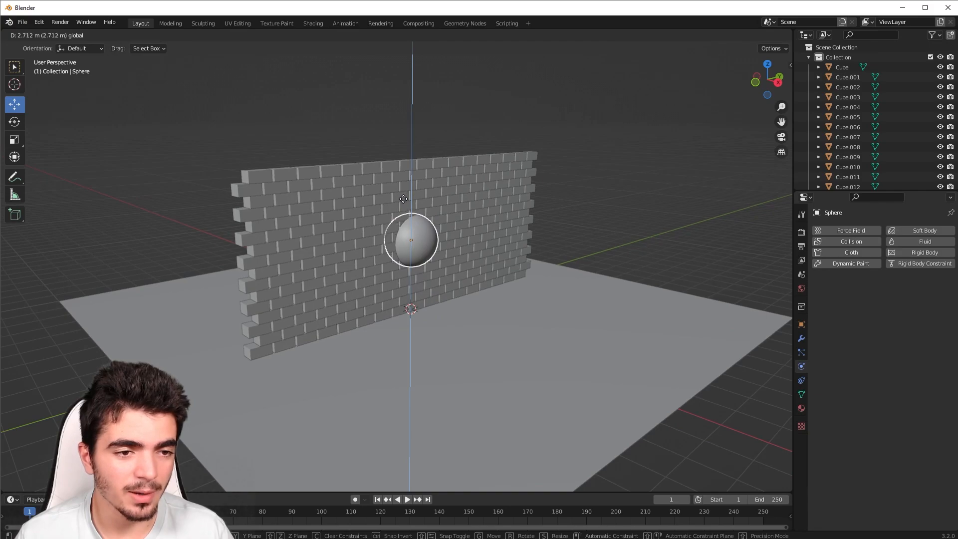
pyautogui.click(405, 197)
# - Scale the sphere up uniformly by about 1.9 and again by about 1.17
pyautogui.moveTo(406, 197); pyautogui.dragTo(458, 261, button='middle')
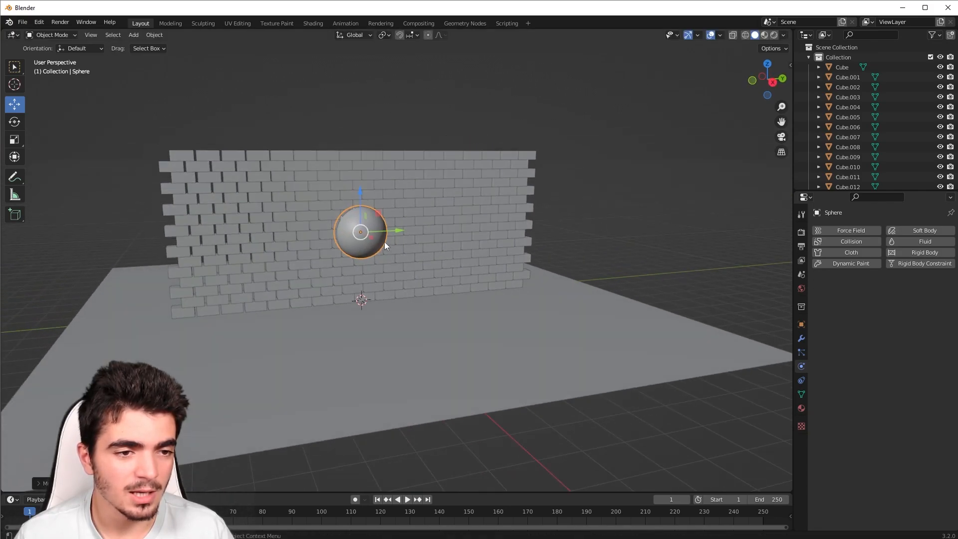
pyautogui.press('s')
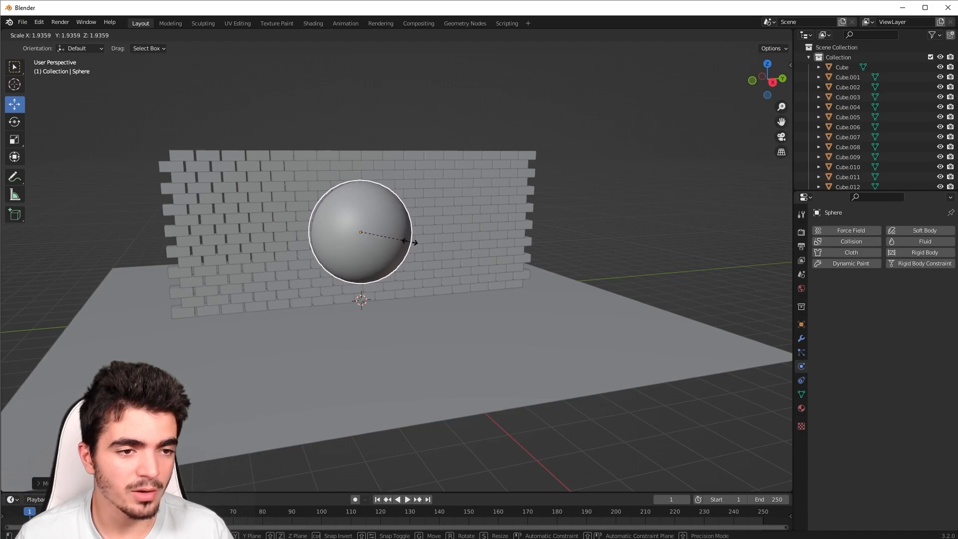
pyautogui.click(388, 204)
pyautogui.press('s')
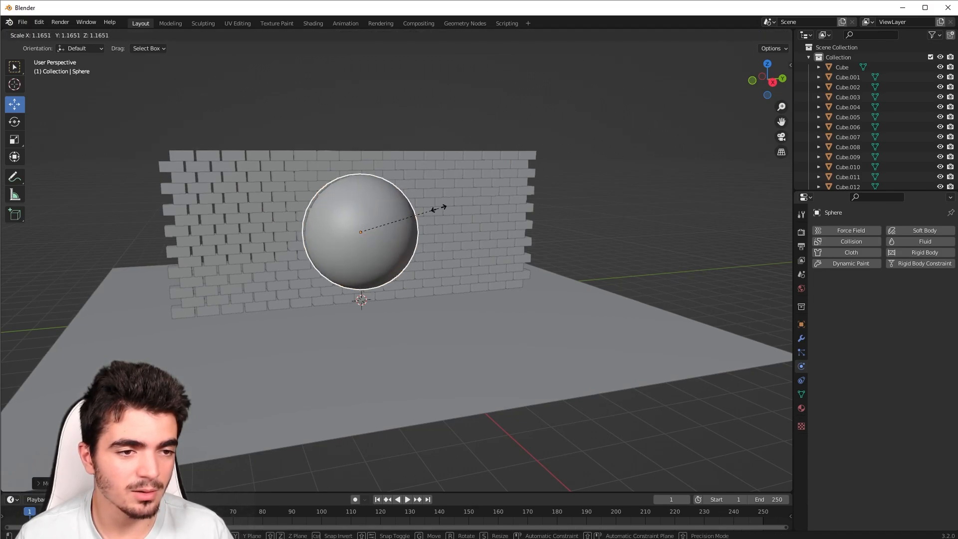
pyautogui.click(438, 207)
pyautogui.moveTo(376, 224); pyautogui.dragTo(376, 277, button='middle')
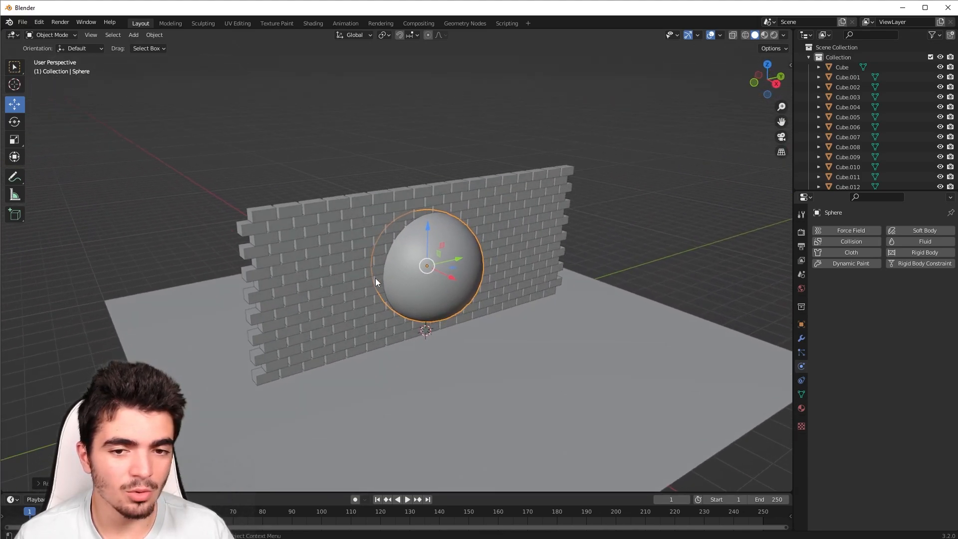
# - Make the sphere an active rigid body with Dynamic off and Animated on, and enlarge the timeline area
pyautogui.click(916, 253)
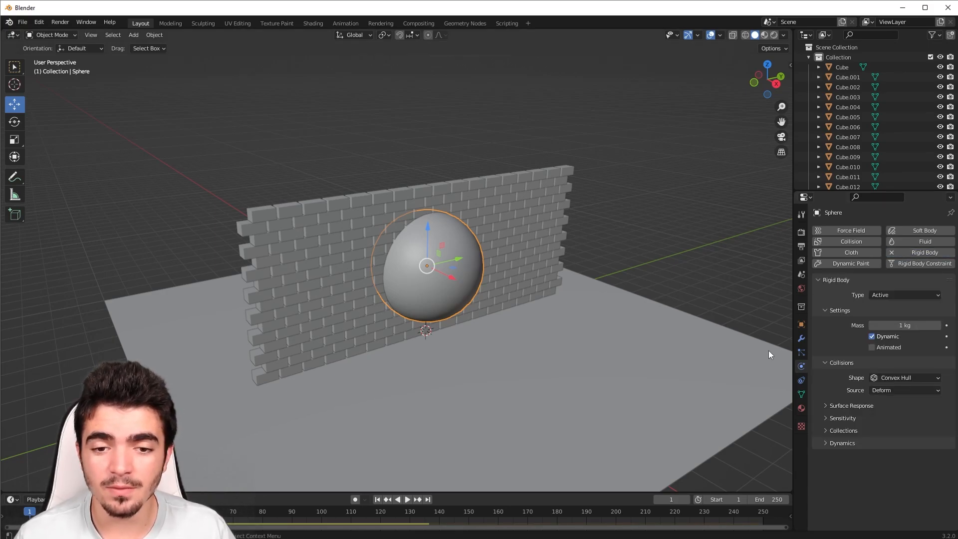
pyautogui.click(872, 347)
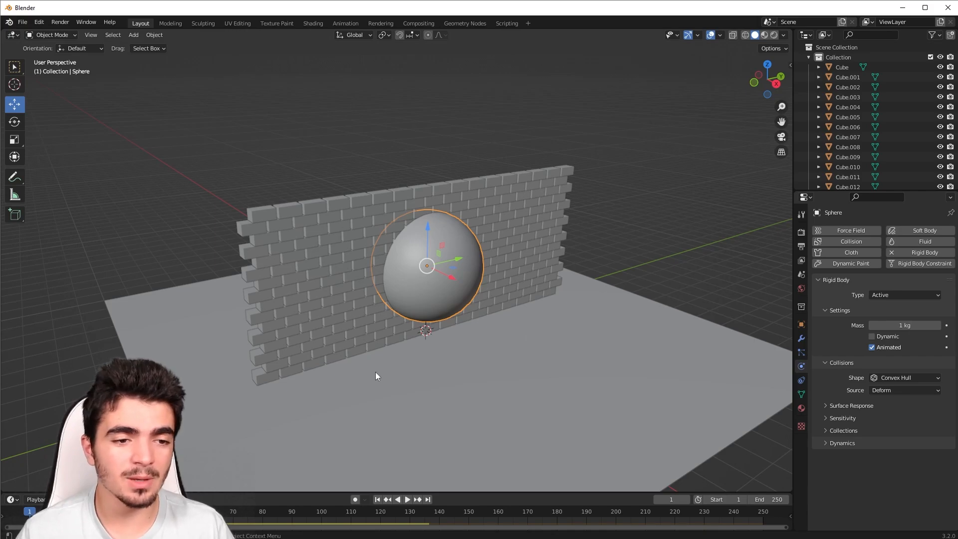
pyautogui.moveTo(245, 493); pyautogui.dragTo(245, 449)
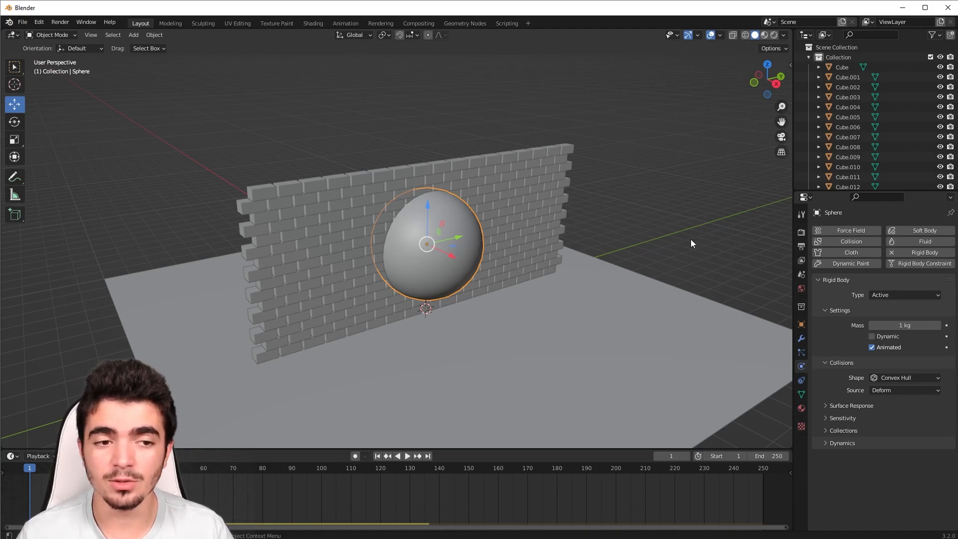
# - Examine the rigid body settings of the end brick in the wall's top row
pyautogui.click(257, 193)
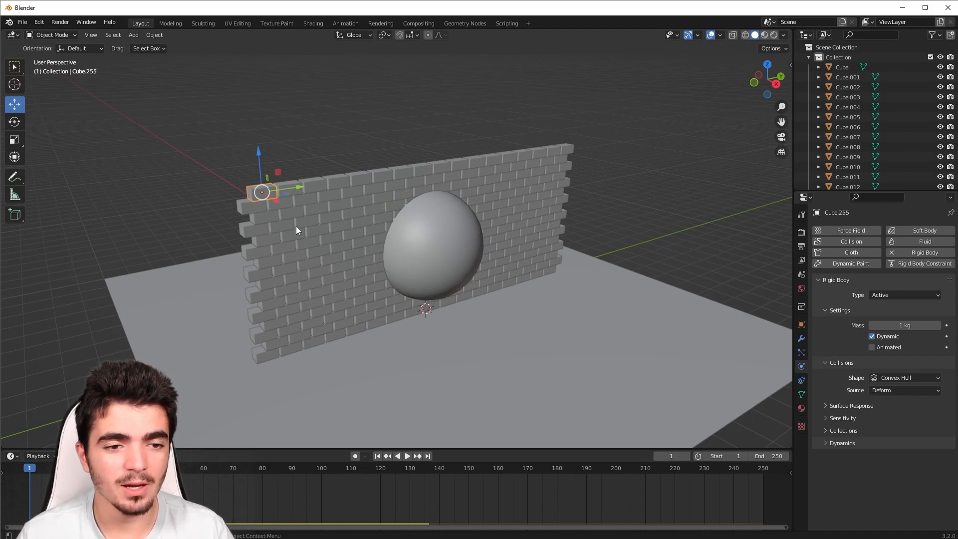
pyautogui.moveTo(296, 226); pyautogui.dragTo(317, 276, button='middle')
pyautogui.scroll(5, 349, 299)
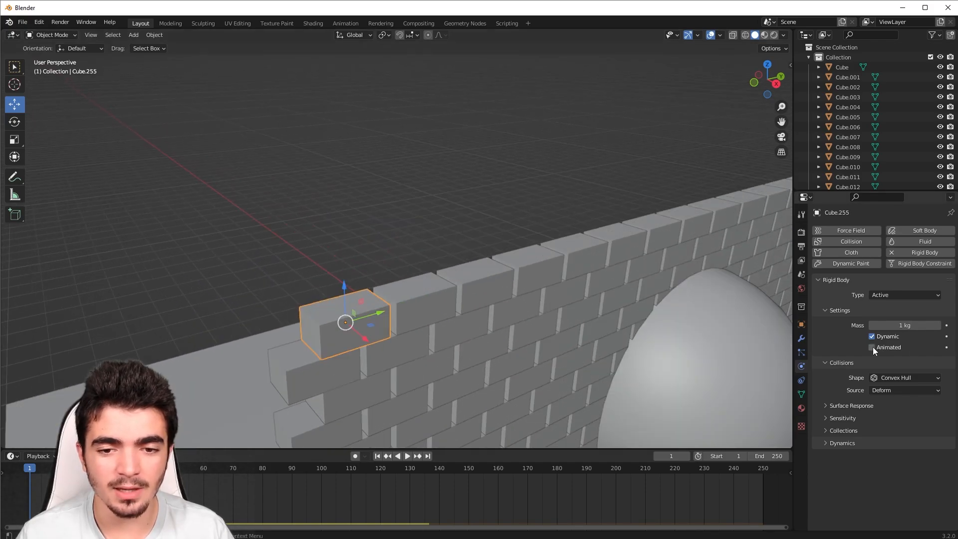
pyautogui.scroll(-6, 594, 328)
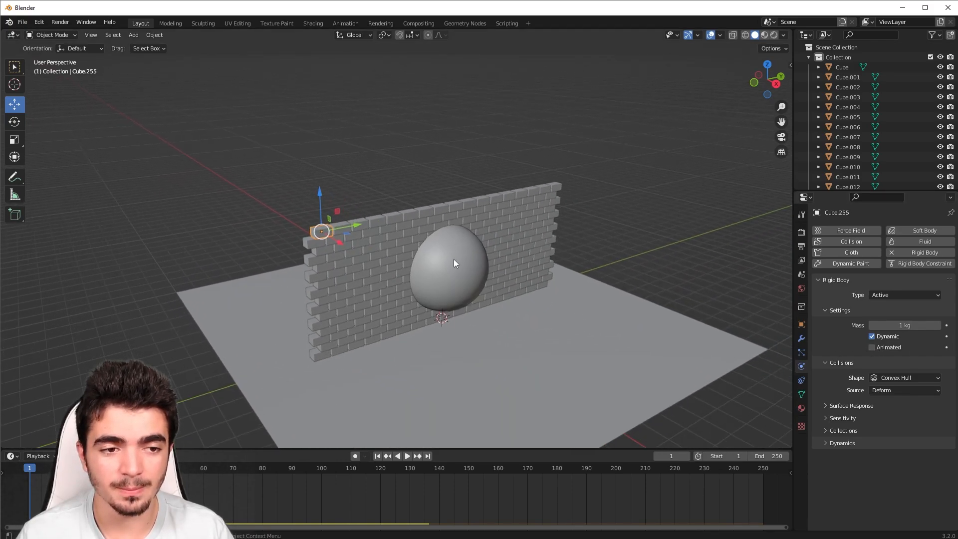
# - Select the sphere and play the rigid body simulation twice, stopping and returning to the first frame each time
pyautogui.click(453, 259)
pyautogui.moveTo(454, 259); pyautogui.dragTo(485, 272, button='middle')
pyautogui.press('space')
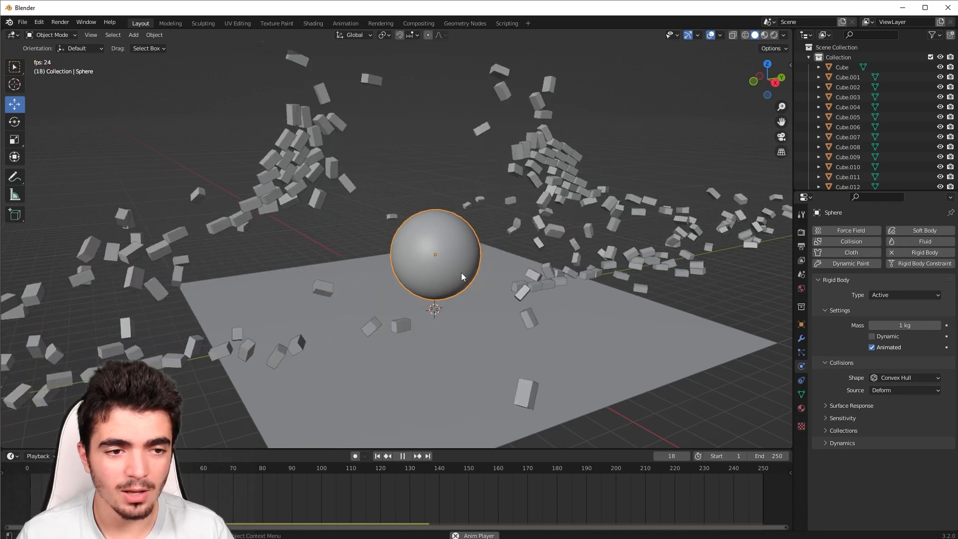
pyautogui.scroll(-4, 466, 280)
pyautogui.scroll(4, 466, 280)
pyautogui.press('space')
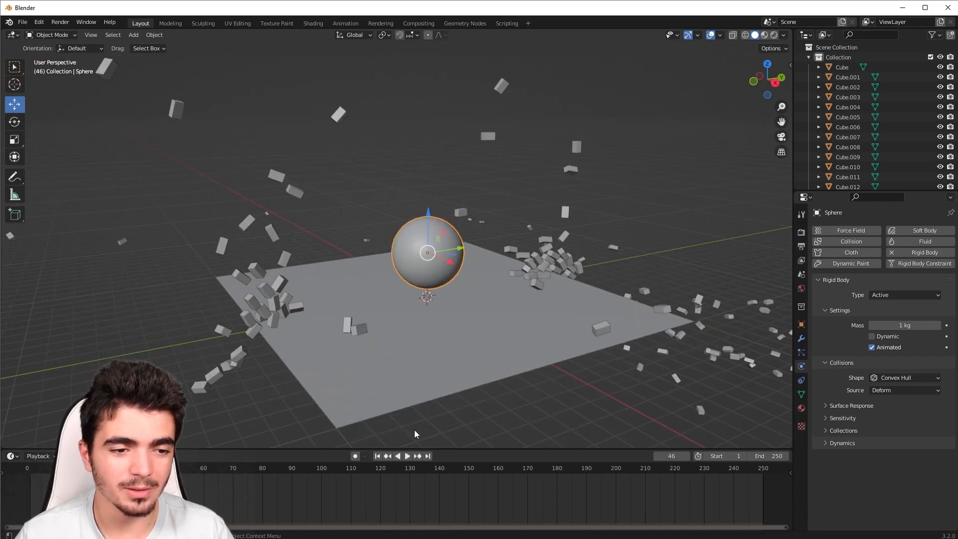
pyautogui.click(377, 456)
pyautogui.press('space')
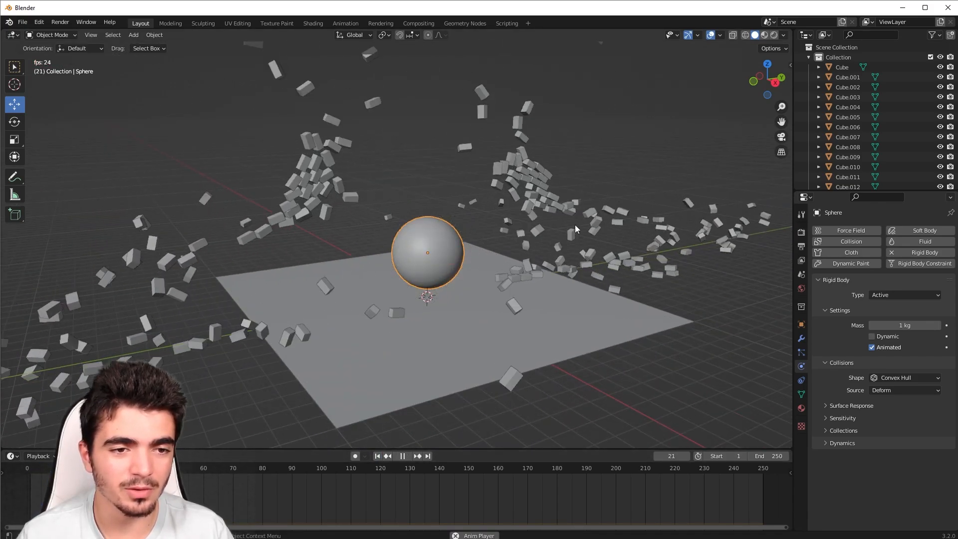
pyautogui.press('space')
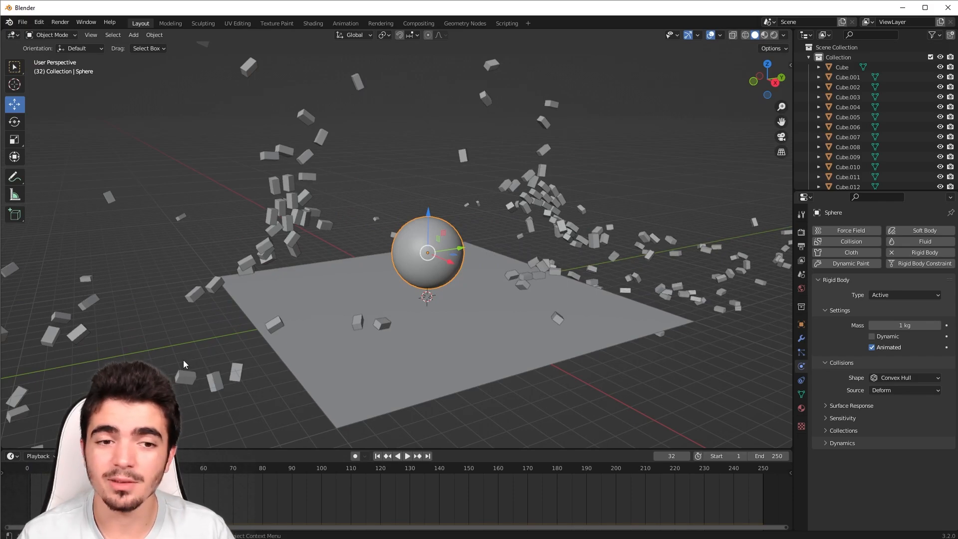
pyautogui.click(377, 456)
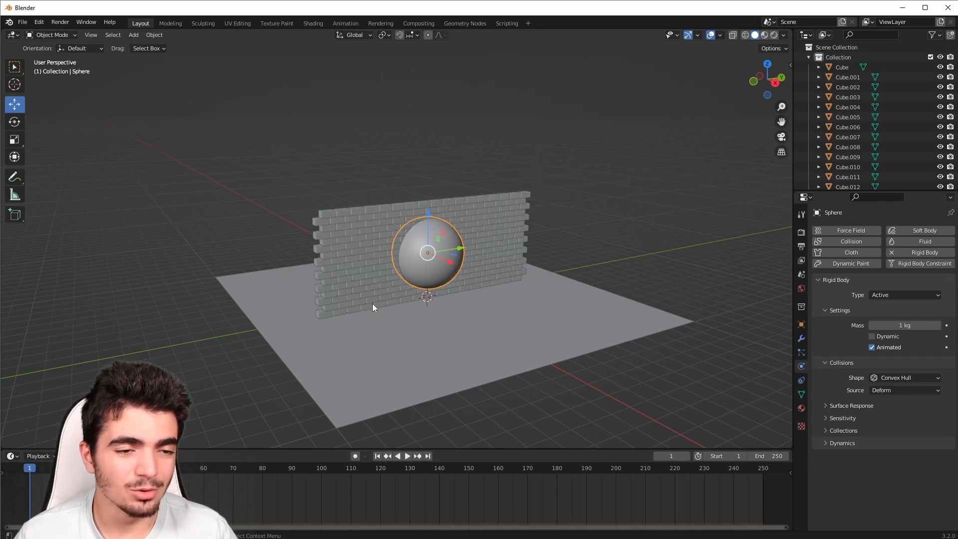
# - Add a cylinder at the base of the wall and move it up along Z above the sphere
pyautogui.moveTo(372, 304); pyautogui.dragTo(430, 243, button='middle')
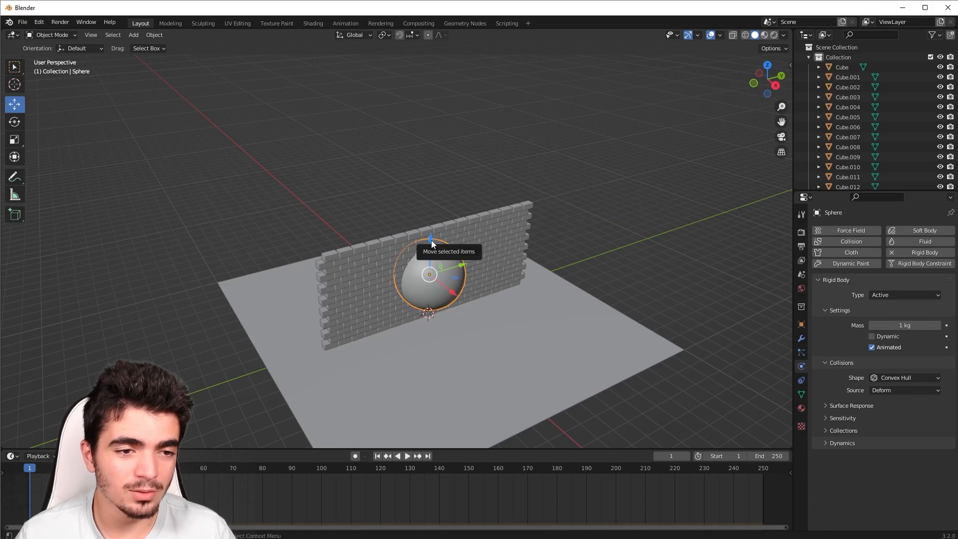
pyautogui.scroll(2, 463, 279)
pyautogui.keyDown('shift'); pyautogui.moveTo(463, 279); pyautogui.dragTo(427, 278, button='middle'); pyautogui.keyUp('shift')
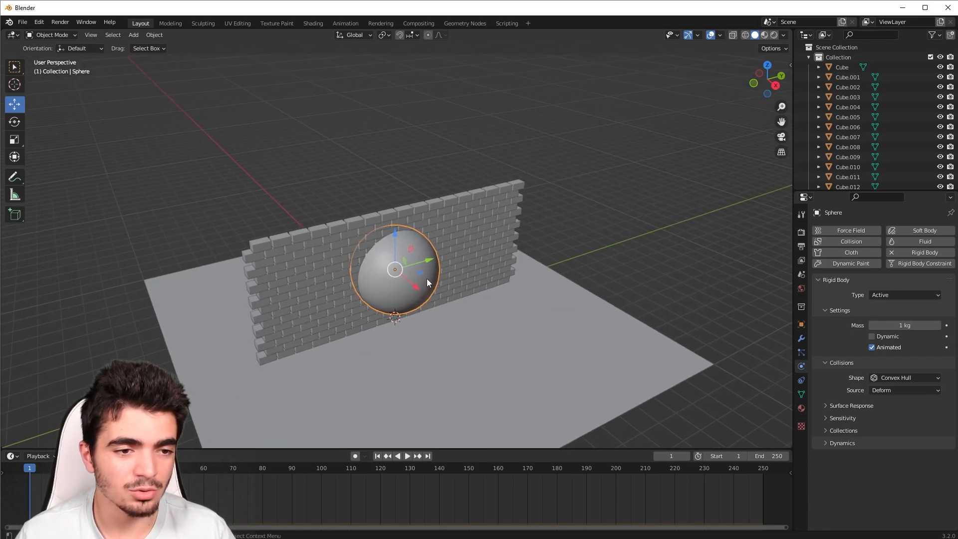
pyautogui.scroll(1, 427, 276)
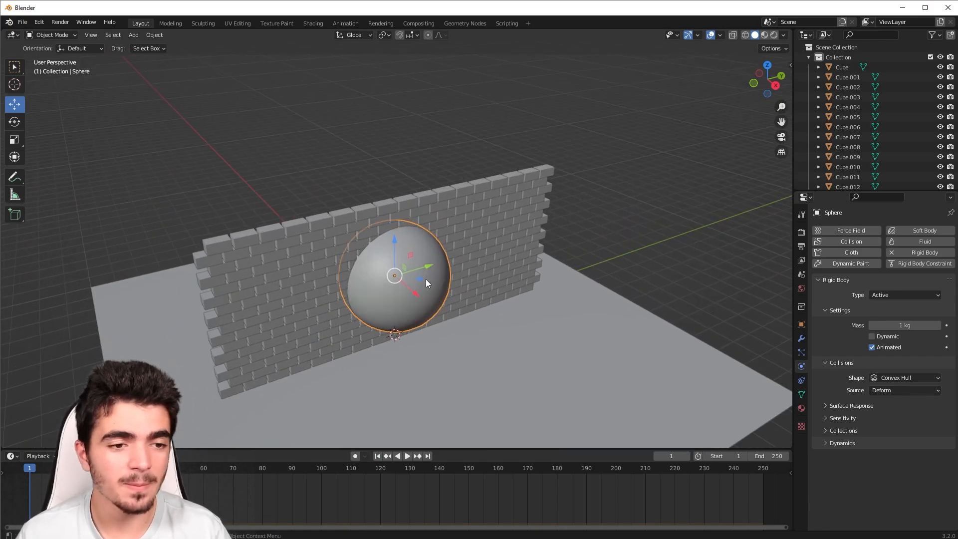
pyautogui.hotkey('shift', 'a')
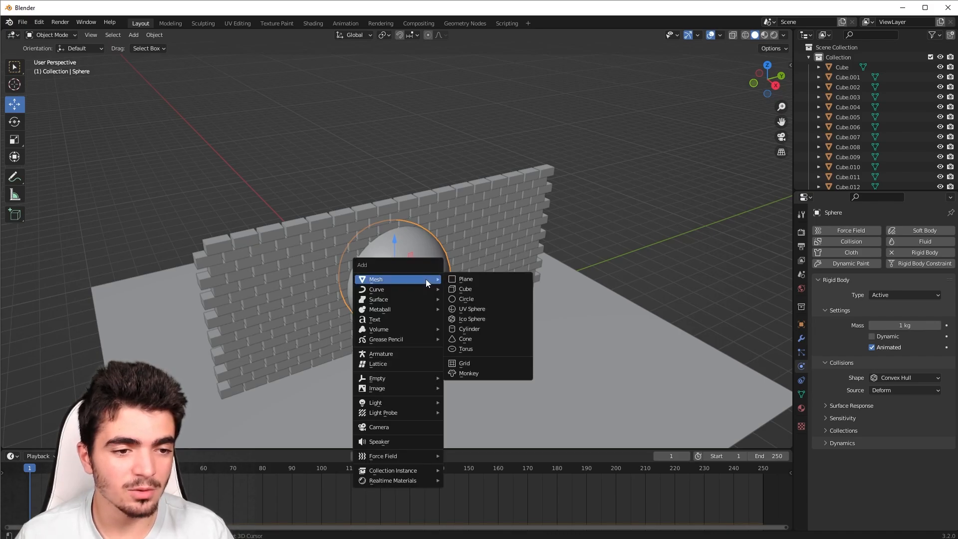
pyautogui.click(479, 328)
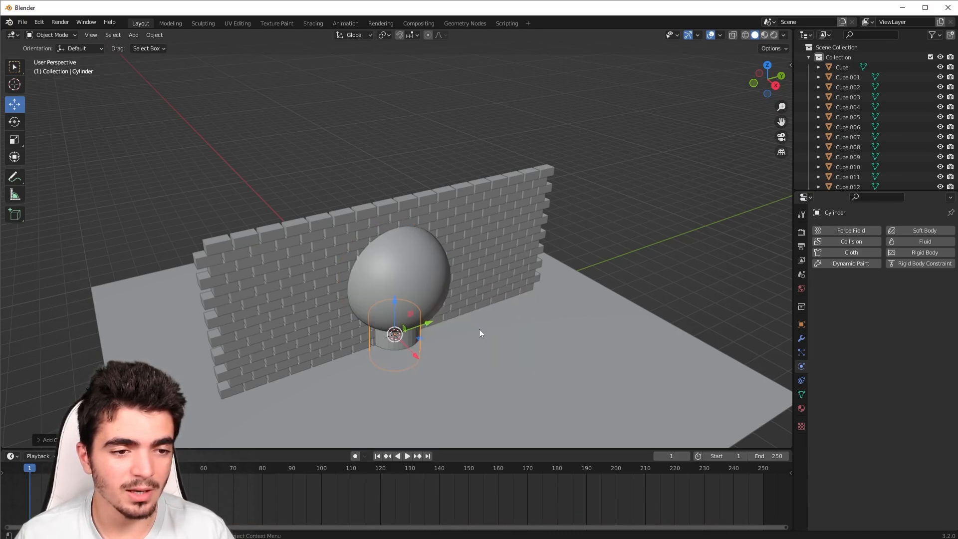
pyautogui.moveTo(394, 302); pyautogui.dragTo(461, 178)
# - Scale the cylinder down to about 0.1 and lower it along Z onto the top of the sphere
pyautogui.press('s')
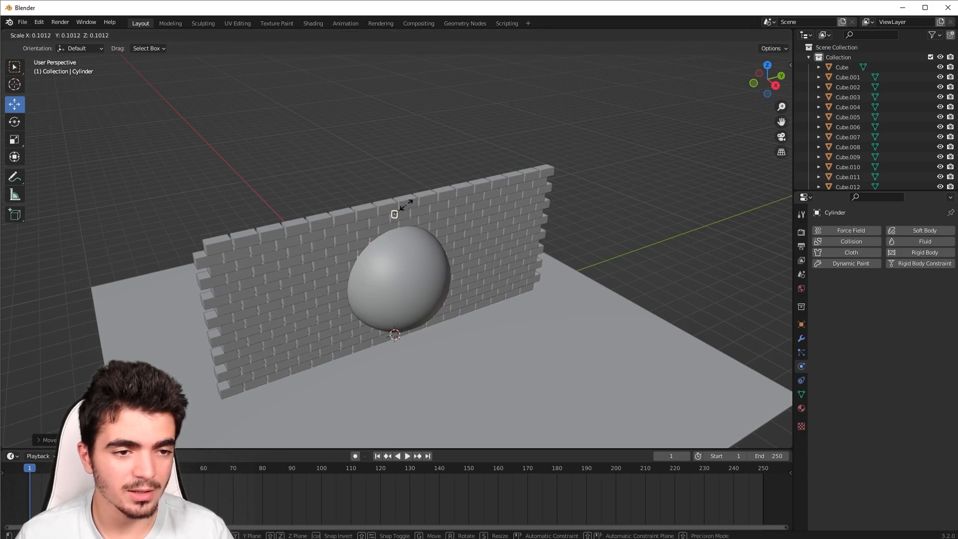
pyautogui.click(408, 205)
pyautogui.moveTo(393, 177); pyautogui.dragTo(387, 193)
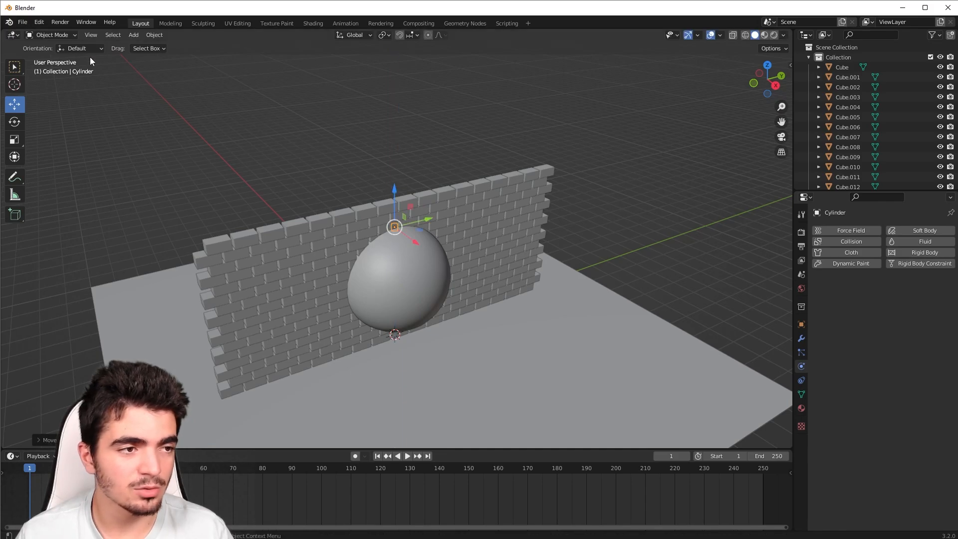
# - Lengthen the cylinder by moving its top vertices up along Z in Edit Mode, selecting them in wireframe shading
pyautogui.click(50, 35)
pyautogui.click(47, 46)
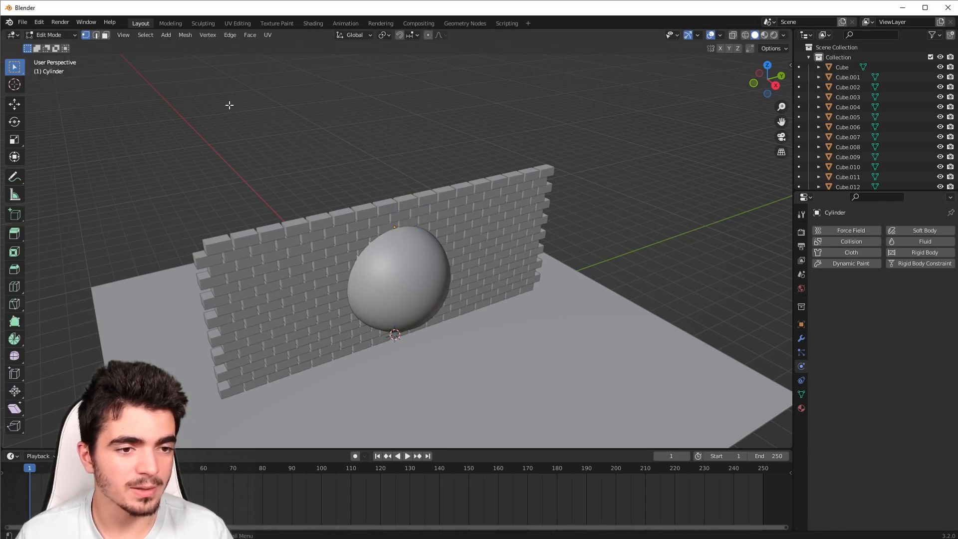
pyautogui.press('KP_Decimal')
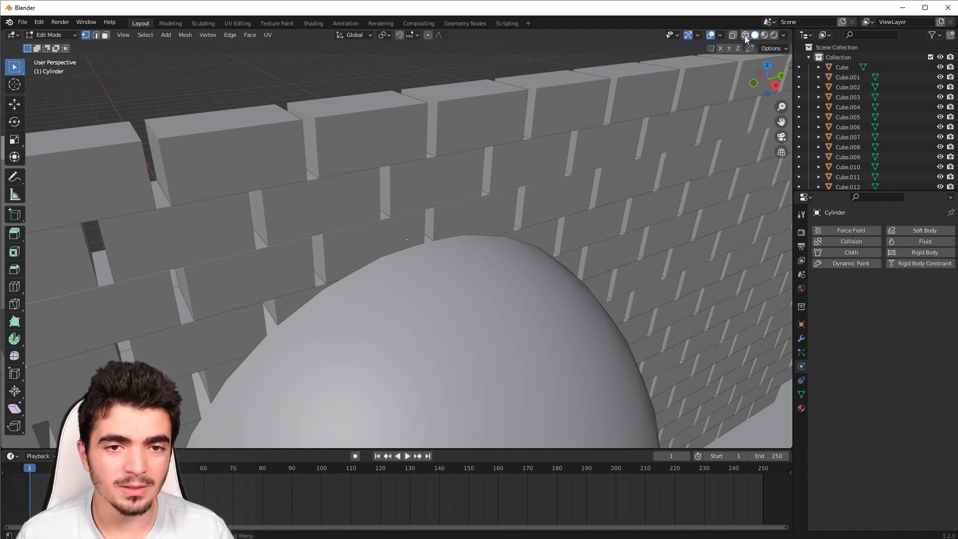
pyautogui.click(745, 35)
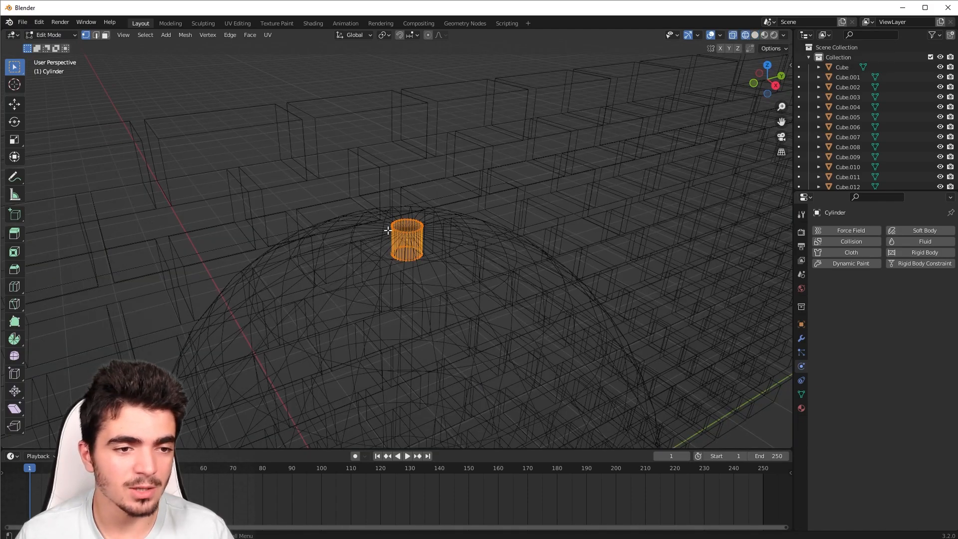
pyautogui.keyDown('alt'); pyautogui.click(402, 230); pyautogui.keyUp('alt')
pyautogui.moveTo(376, 220); pyautogui.dragTo(377, 206, button='middle')
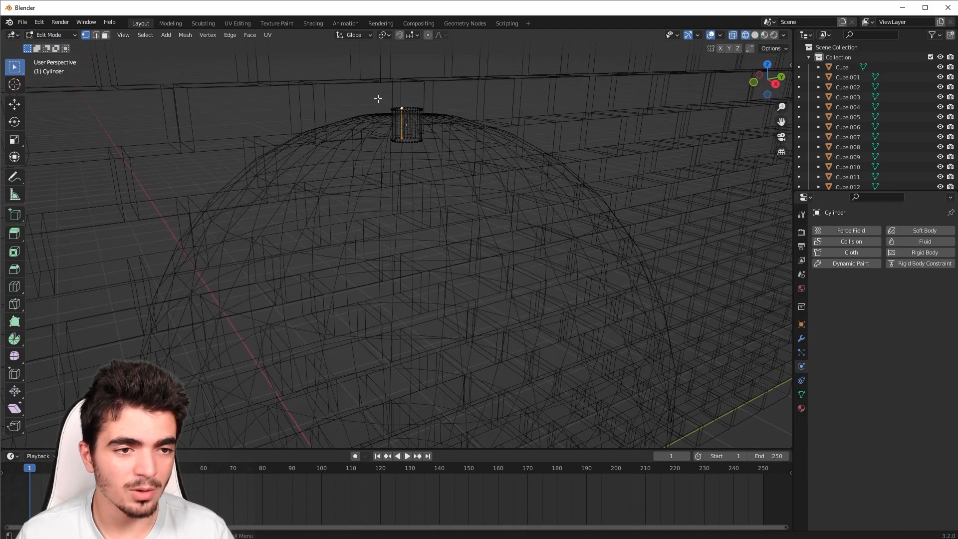
pyautogui.moveTo(373, 98); pyautogui.dragTo(449, 115)
pyautogui.scroll(-10, 412, 203)
pyautogui.press('g')
pyautogui.press('z')
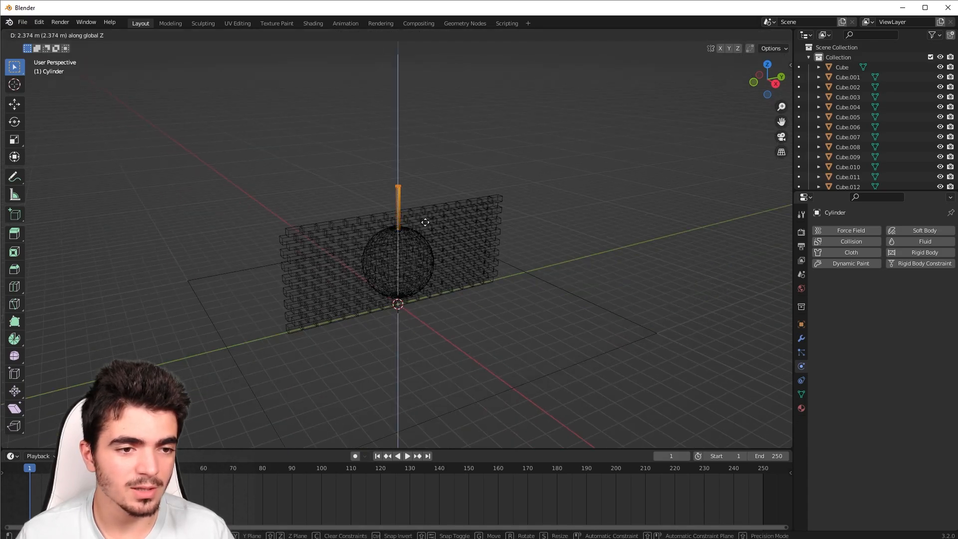
pyautogui.click(419, 182)
pyautogui.press('Tab')
pyautogui.moveTo(361, 223); pyautogui.dragTo(364, 235, button='middle')
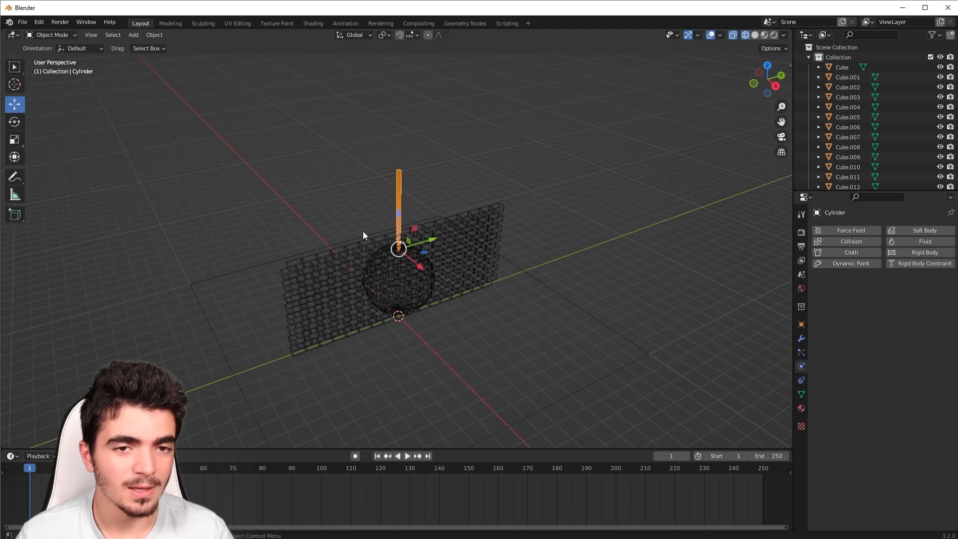
# - Restore solid shading and join the sphere and the cylinder into one object, with the cylinder as the active object
pyautogui.click(755, 35)
pyautogui.moveTo(507, 220)
pyautogui.mouseDown(button='middle')
pyautogui.moveTo(411, 265)
pyautogui.moveTo(409, 248)
pyautogui.moveTo(417, 273)
pyautogui.moveTo(428, 266)
pyautogui.moveTo(421, 297)
pyautogui.mouseUp(button='middle')
pyautogui.scroll(-2, 420, 267)
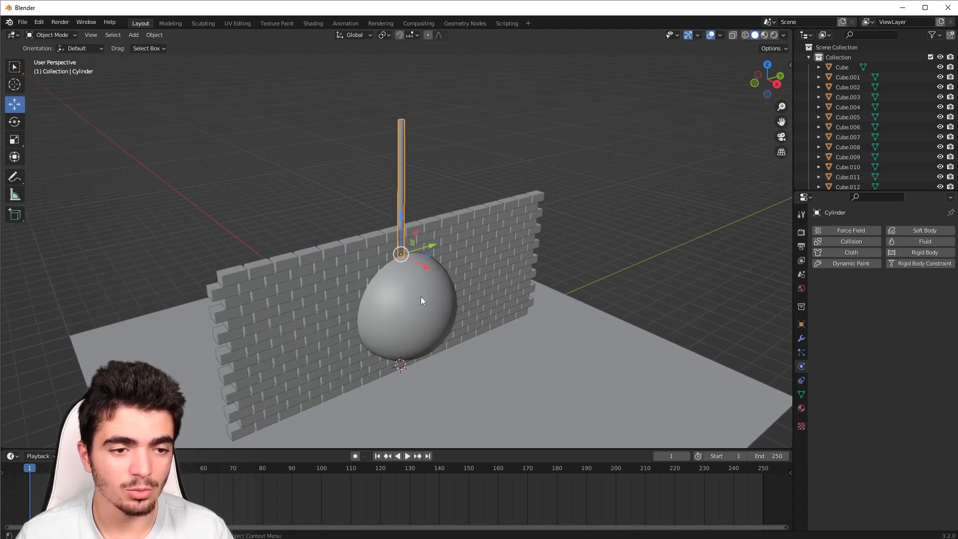
pyautogui.click(393, 326)
pyautogui.keyDown('shift'); pyautogui.click(402, 154); pyautogui.keyUp('shift')
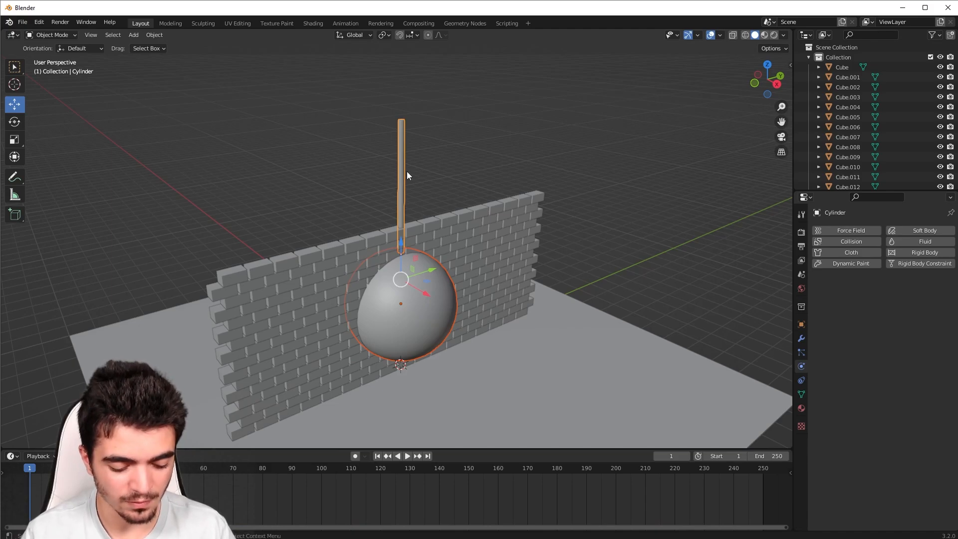
pyautogui.hotkey('ctrl', 'j')
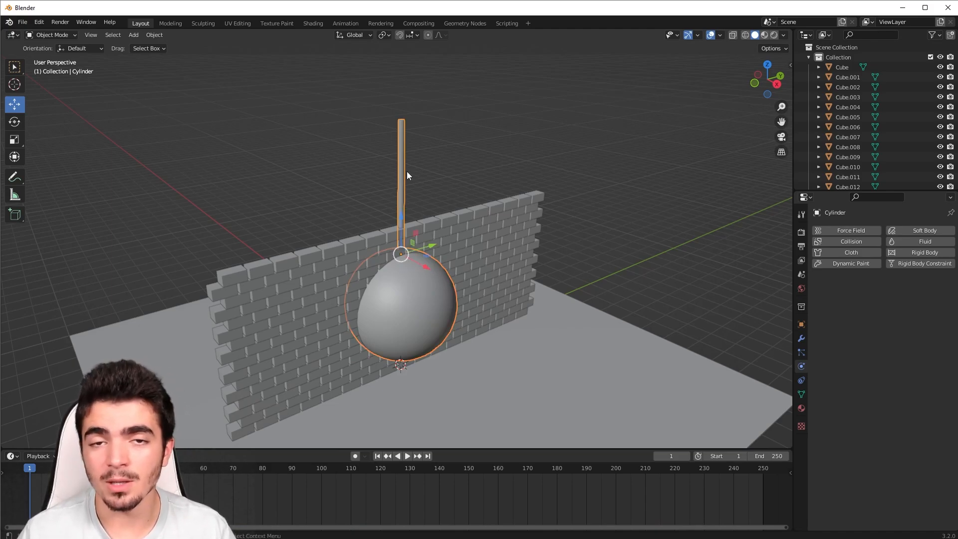
pyautogui.moveTo(397, 199); pyautogui.dragTo(527, 179, button='middle')
pyautogui.press('r')
pyautogui.press('r')
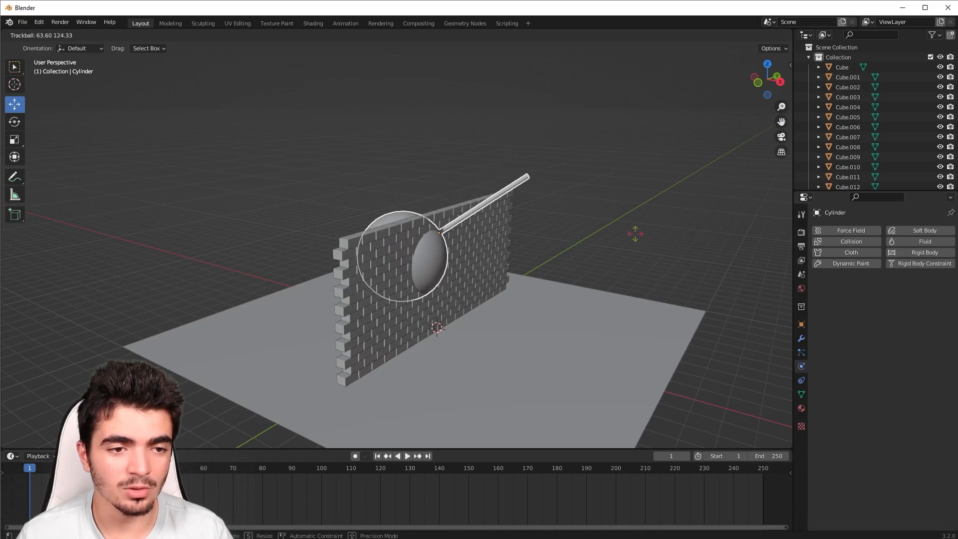
pyautogui.rightClick(621, 244)
# - Snap the 3D cursor to the top face of the cylinder in Edit Mode, returning to Object Mode
pyautogui.keyDown('shift'); pyautogui.moveTo(494, 185); pyautogui.dragTo(436, 200, button='middle'); pyautogui.keyUp('shift')
pyautogui.scroll(5, 406, 187)
pyautogui.scroll(-2, 406, 187)
pyautogui.click(50, 35)
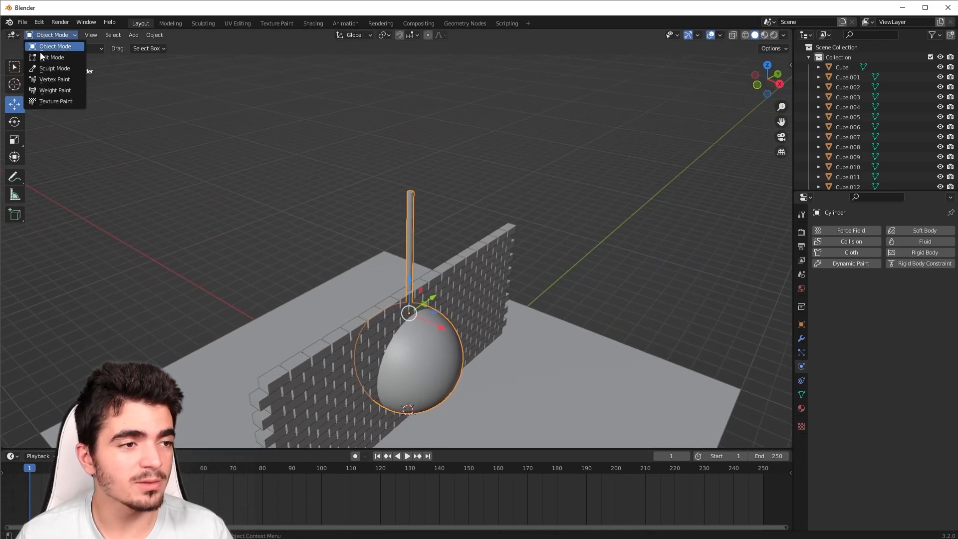
pyautogui.click(50, 57)
pyautogui.moveTo(312, 176); pyautogui.dragTo(464, 249, button='middle')
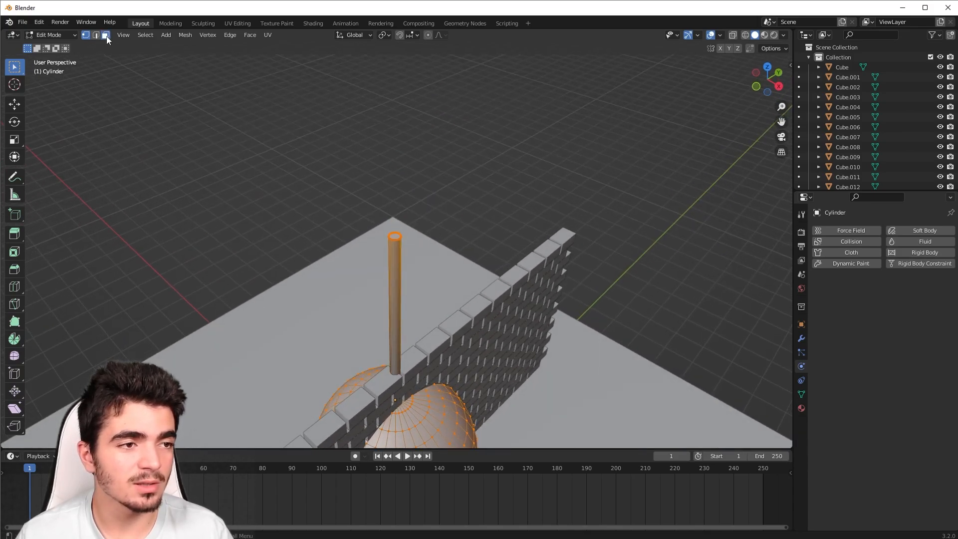
pyautogui.click(105, 34)
pyautogui.click(395, 236)
pyautogui.scroll(3, 358, 218)
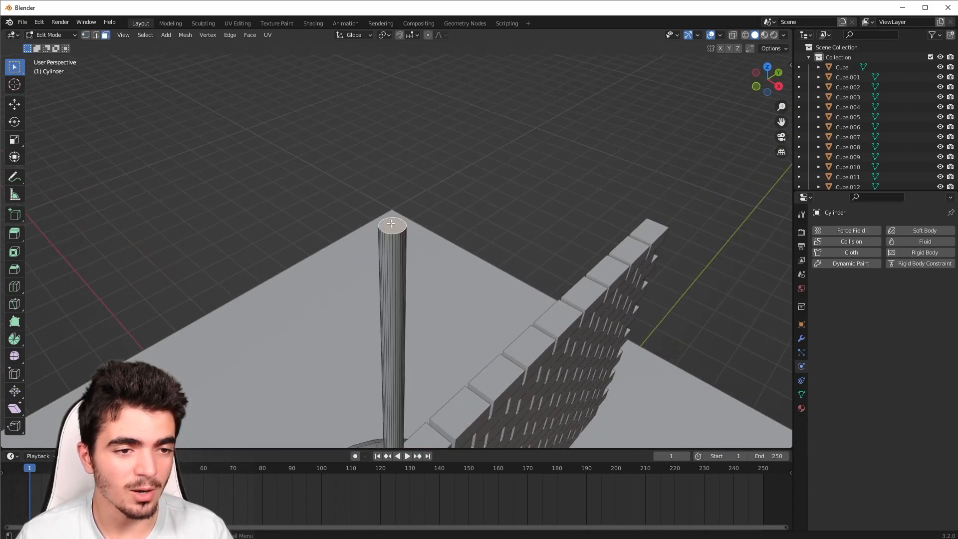
pyautogui.hotkey('shift', 's')
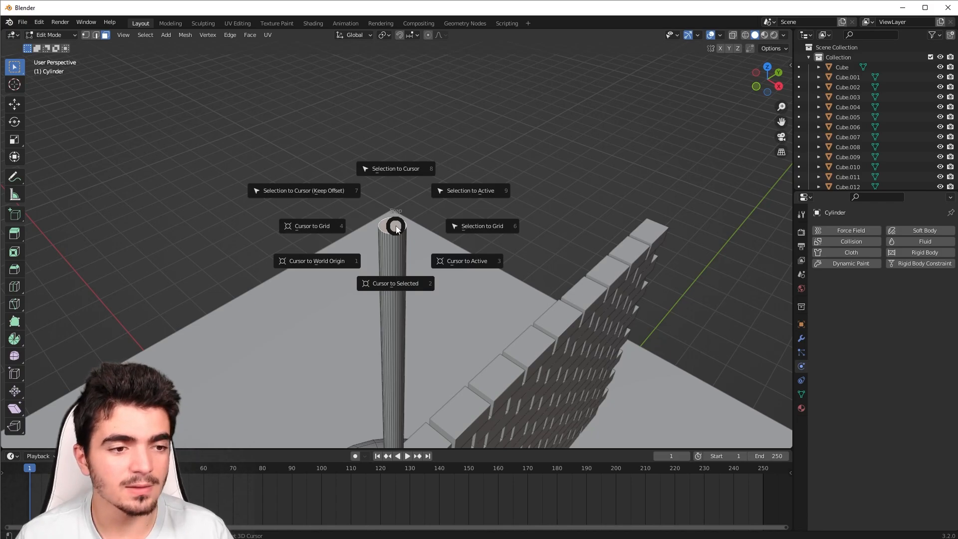
pyautogui.click(381, 287)
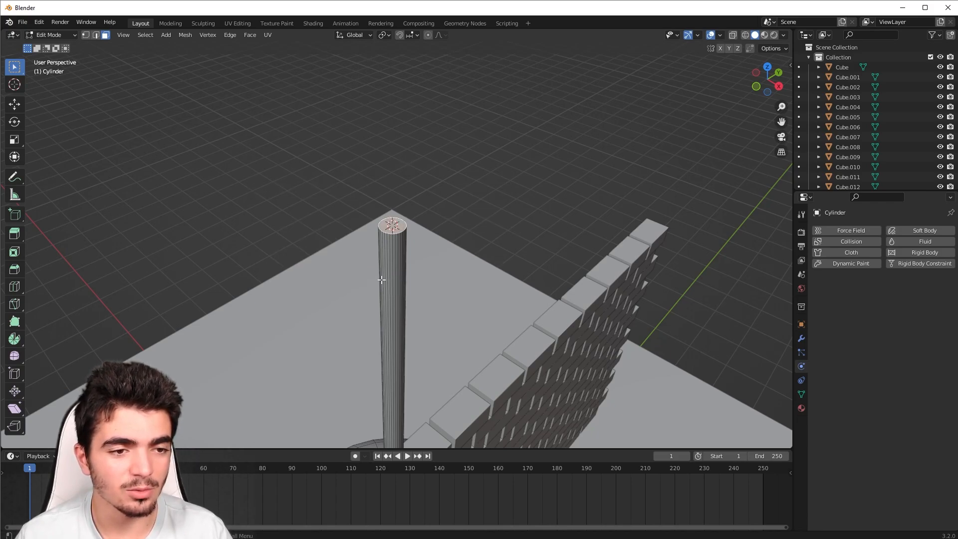
pyautogui.scroll(-3, 316, 212)
pyautogui.press('Tab')
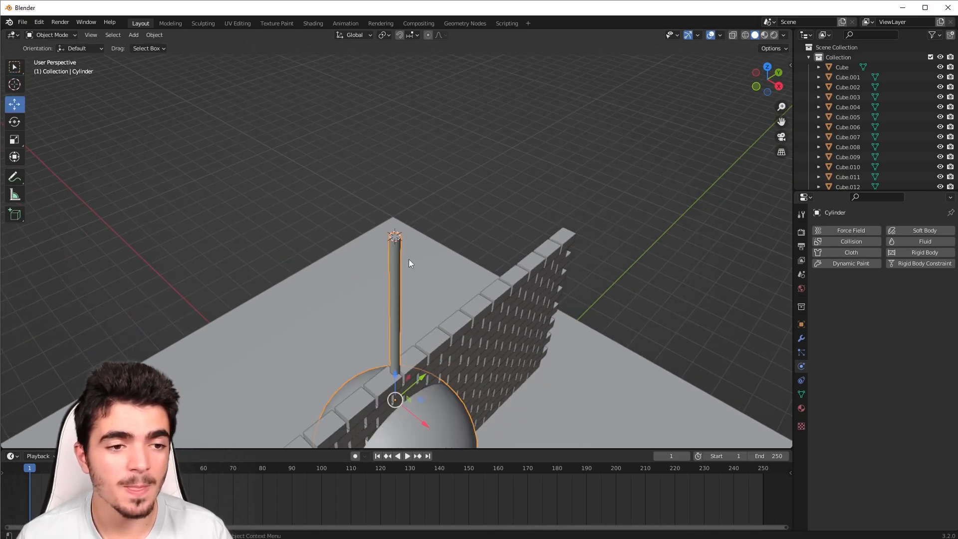
# - Set the joined object's origin to the 3D cursor at the top of the cylinder
pyautogui.moveTo(409, 259); pyautogui.dragTo(430, 336, button='middle')
pyautogui.rightClick(437, 375)
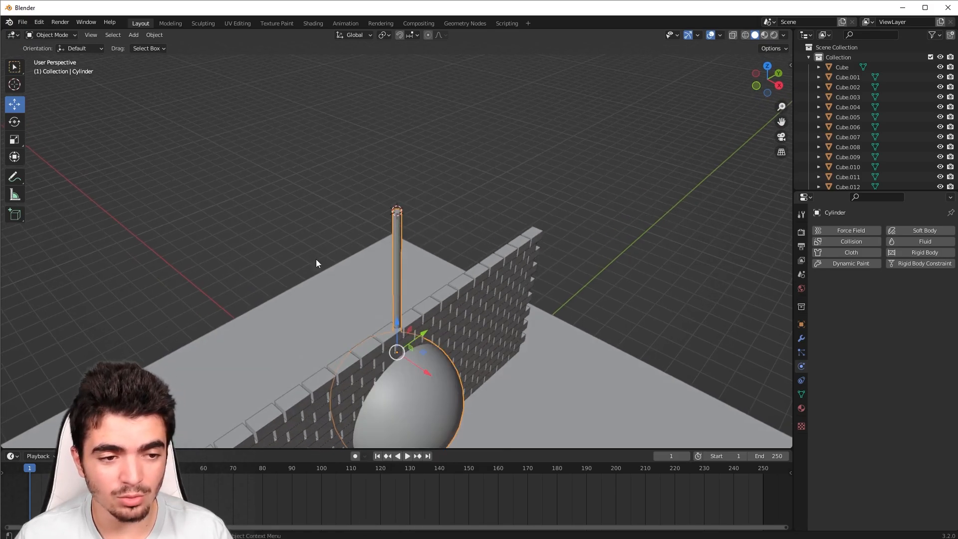
pyautogui.moveTo(438, 373); pyautogui.dragTo(418, 352, button='middle')
pyautogui.rightClick(418, 352)
pyautogui.moveTo(382, 391)
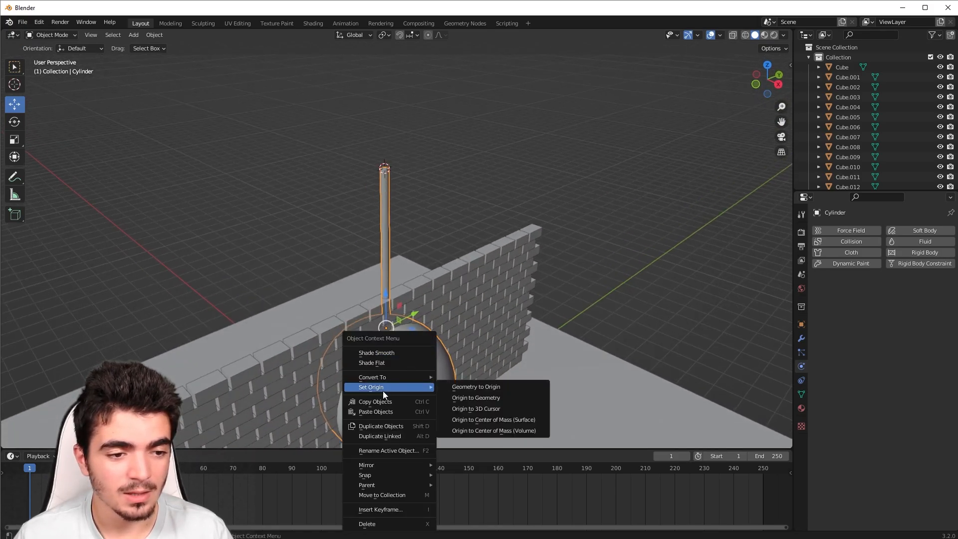
pyautogui.click(480, 408)
pyautogui.moveTo(346, 311); pyautogui.dragTo(399, 291, button='middle')
pyautogui.moveTo(409, 224); pyautogui.dragTo(465, 157, button='middle')
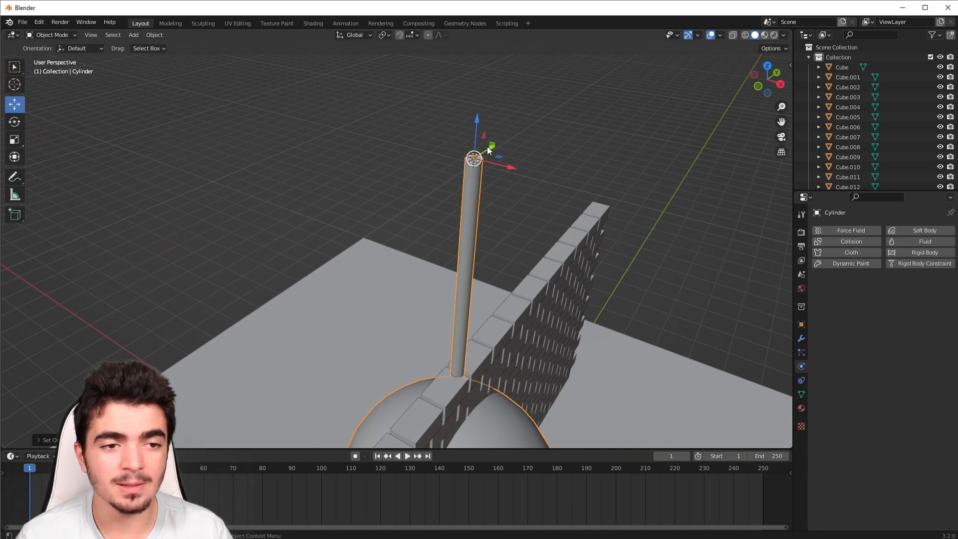
pyautogui.moveTo(491, 241); pyautogui.dragTo(556, 208, button='middle')
pyautogui.press('r')
pyautogui.press('r')
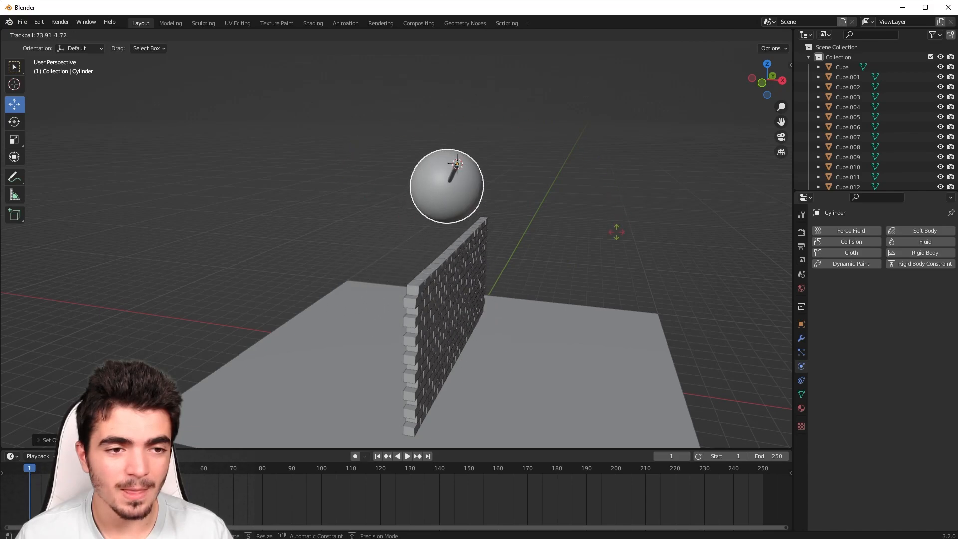
pyautogui.press('Escape')
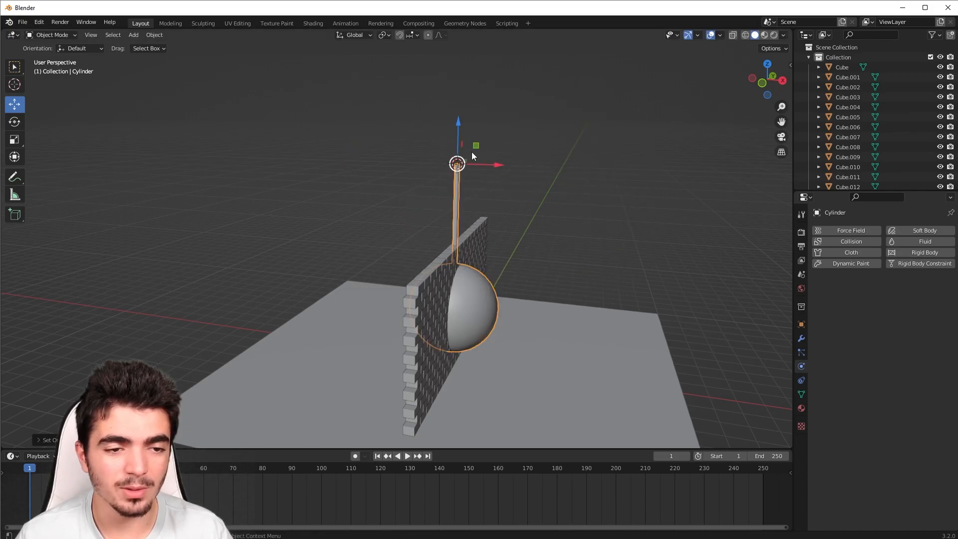
pyautogui.moveTo(573, 162); pyautogui.dragTo(539, 203, button='middle')
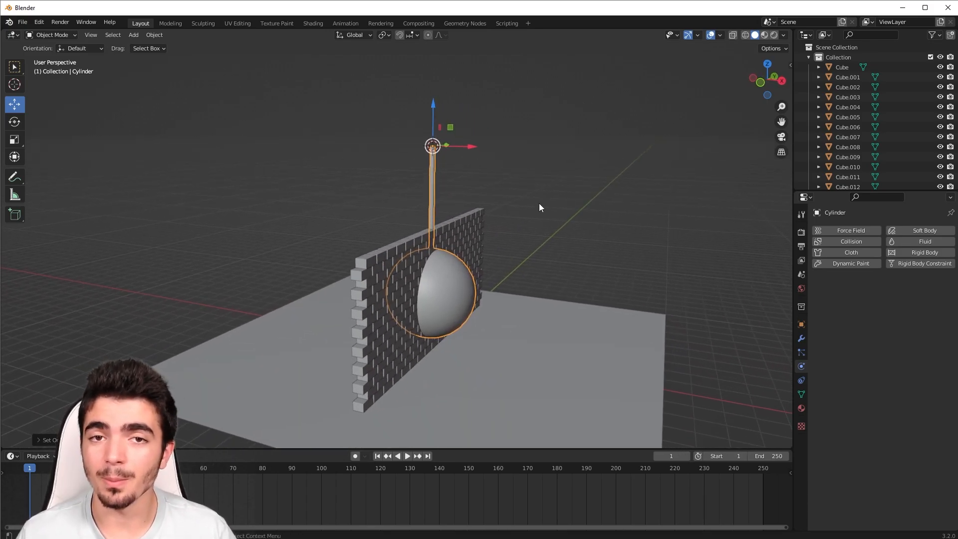
pyautogui.moveTo(516, 200); pyautogui.dragTo(527, 221, button='middle')
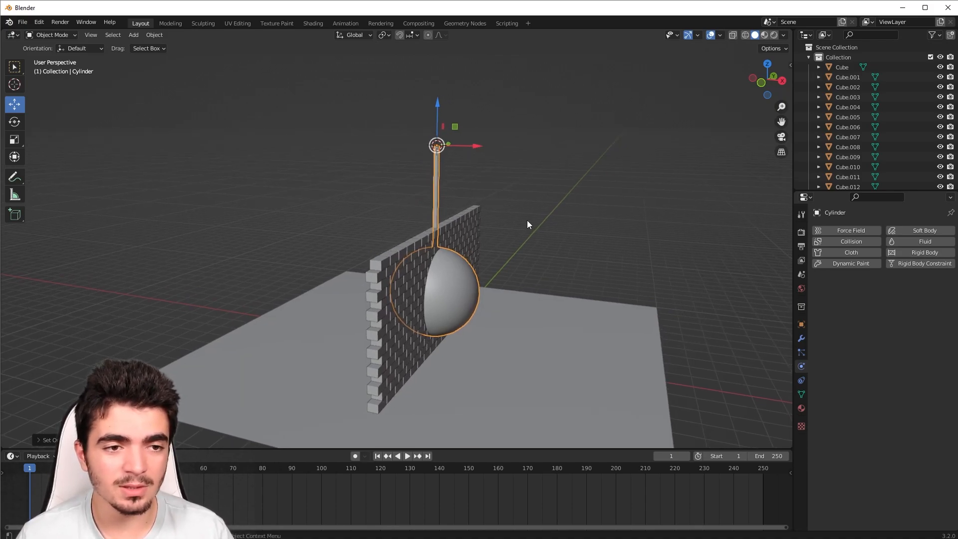
pyautogui.moveTo(501, 195)
pyautogui.mouseDown(button='middle')
pyautogui.moveTo(500, 209)
pyautogui.moveTo(492, 188)
pyautogui.mouseUp(button='middle')
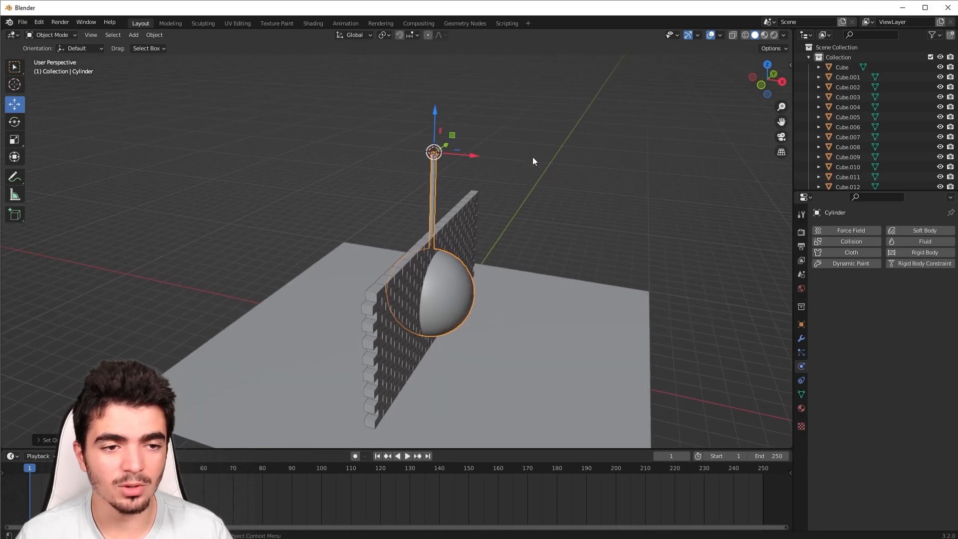
pyautogui.press('r')
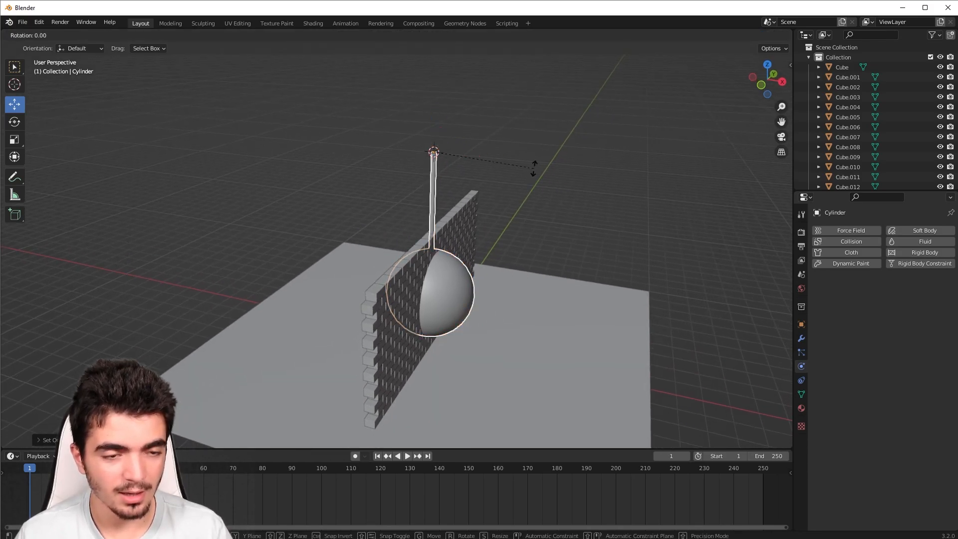
pyautogui.write('y')
pyautogui.write('90')
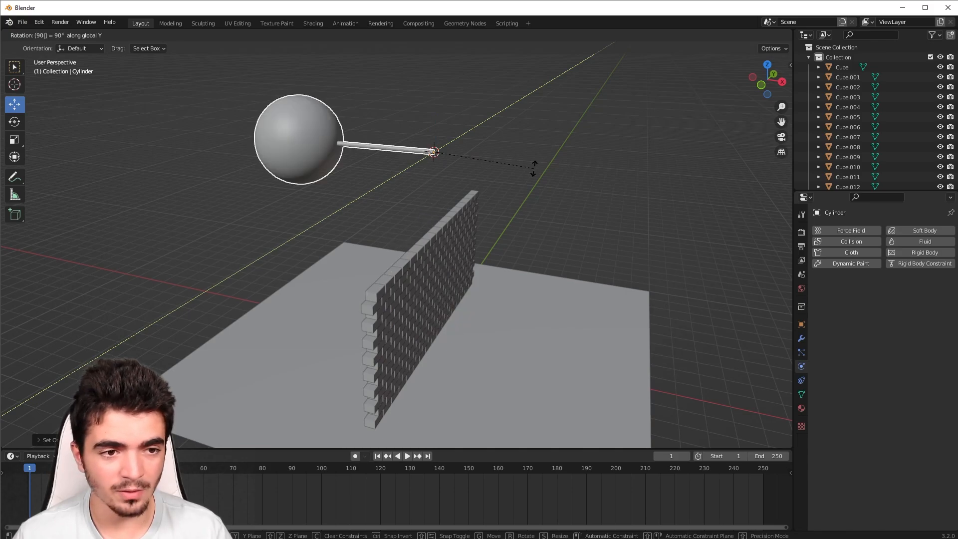
pyautogui.press('Escape')
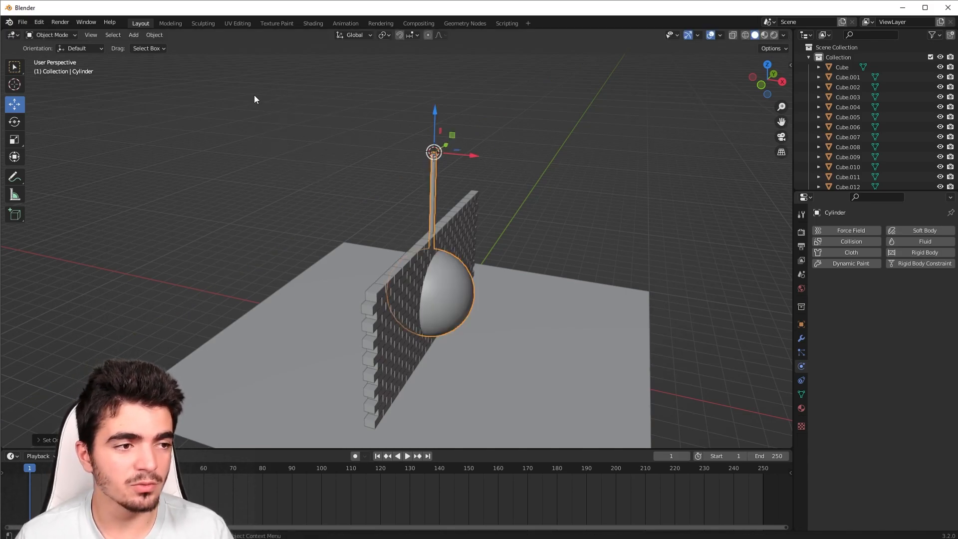
# - Rotate the joined object about the Y axis with the Rotate tool until the cylinder is roughly horizontal and the sphere is raised
pyautogui.click(13, 124)
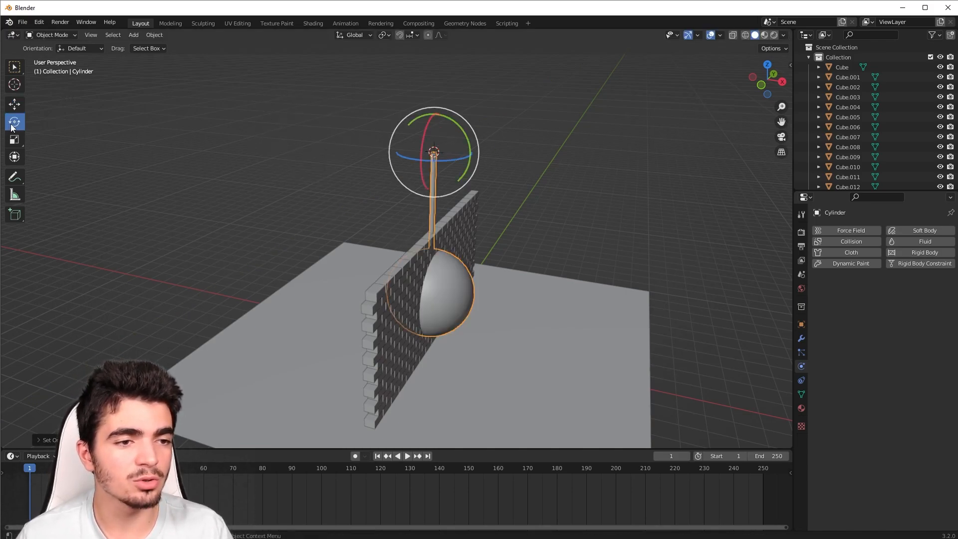
pyautogui.moveTo(452, 118); pyautogui.dragTo(468, 172)
pyautogui.moveTo(468, 172); pyautogui.dragTo(359, 170, button='middle')
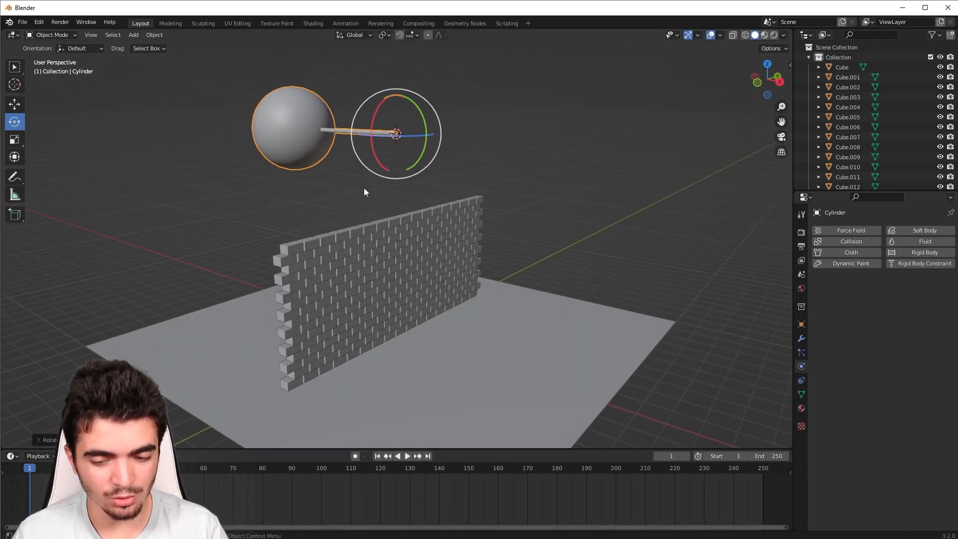
# - Enlarge the timeline slightly and insert a Rotation keyframe for the raised wrecking ball at frame 1
pyautogui.press('i')
pyautogui.click(364, 188)
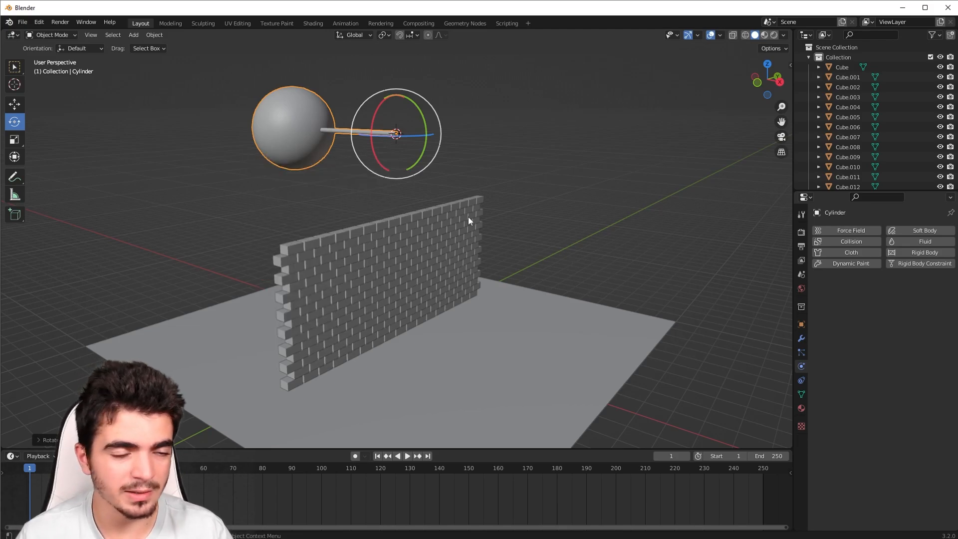
pyautogui.moveTo(125, 448); pyautogui.dragTo(125, 428)
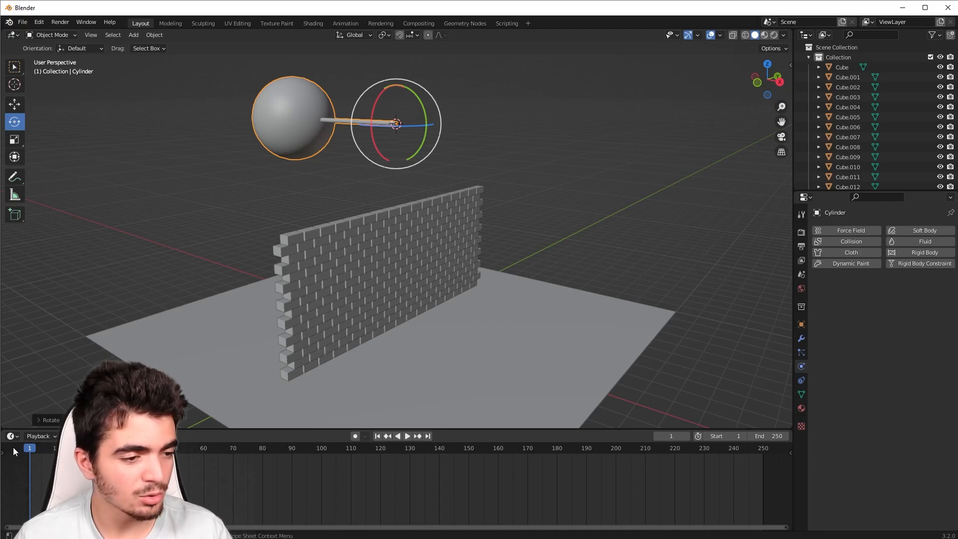
pyautogui.moveTo(29, 448)
pyautogui.mouseDown()
pyautogui.moveTo(49, 453)
pyautogui.moveTo(29, 452)
pyautogui.mouseUp()
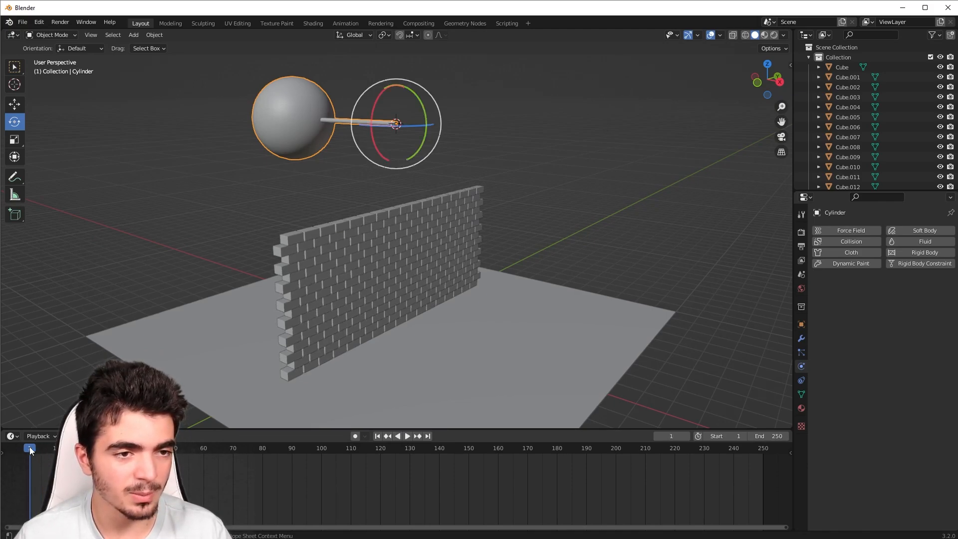
pyautogui.moveTo(363, 139); pyautogui.dragTo(351, 142, button='middle')
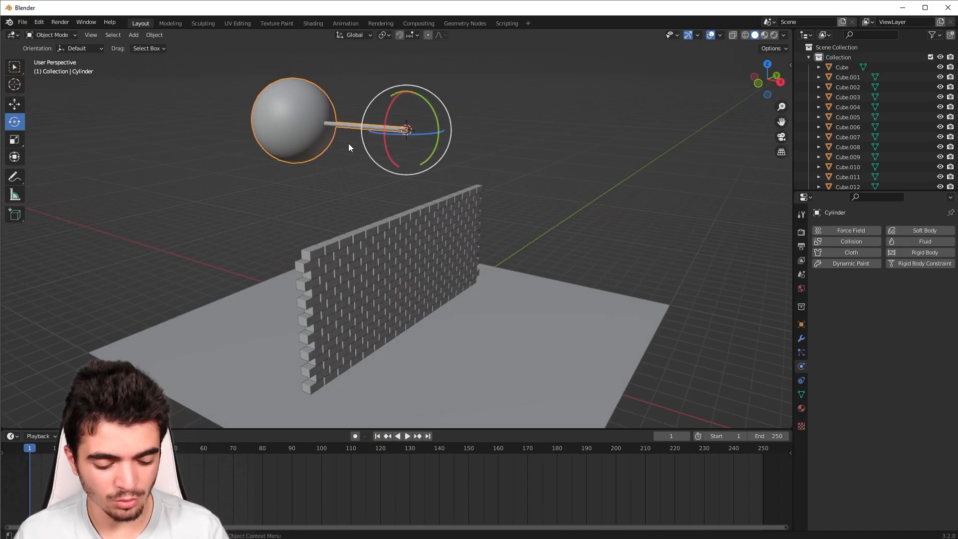
pyautogui.press('i')
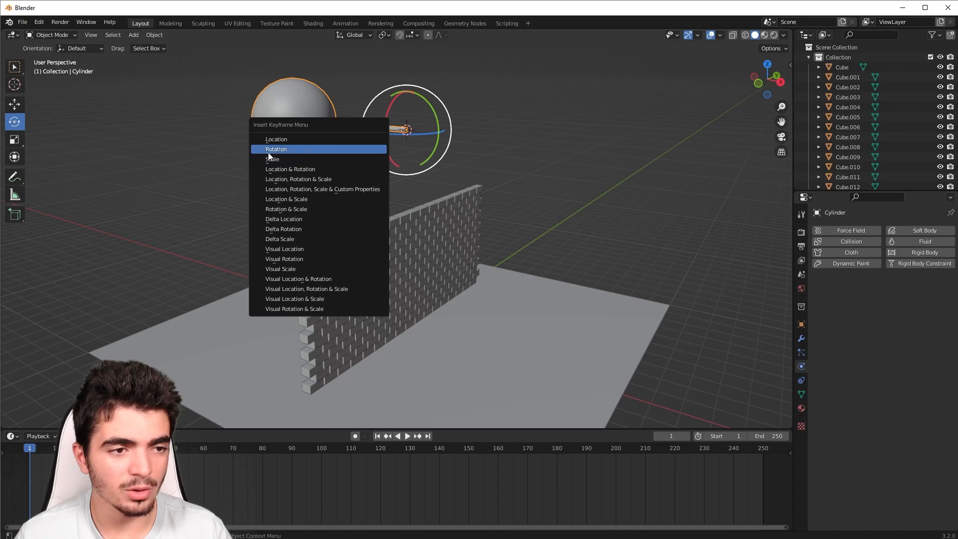
pyautogui.click(280, 150)
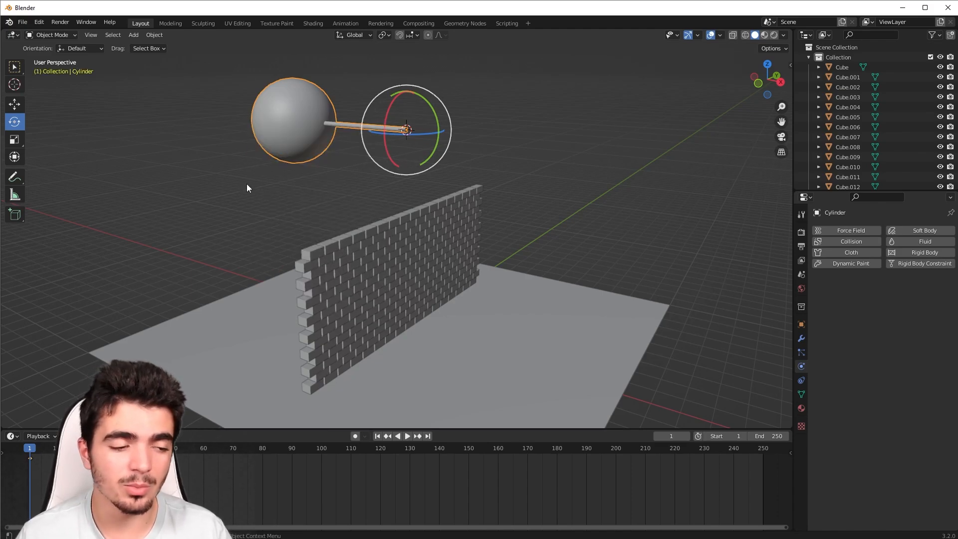
# - At frame 70, rotate the wrecking ball about the Y axis to the opposite side of the wall and insert a Rotation keyframe
pyautogui.click(233, 450)
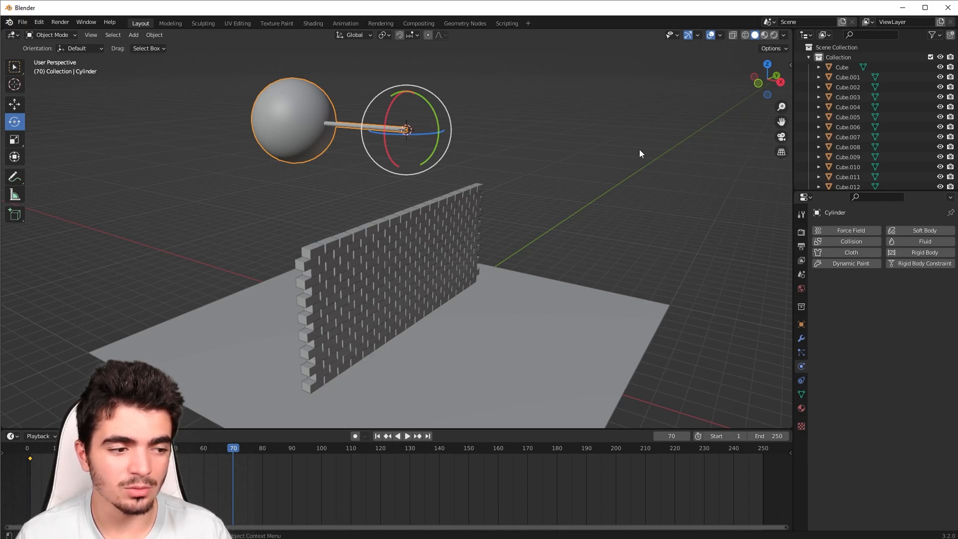
pyautogui.moveTo(433, 111); pyautogui.dragTo(323, 194)
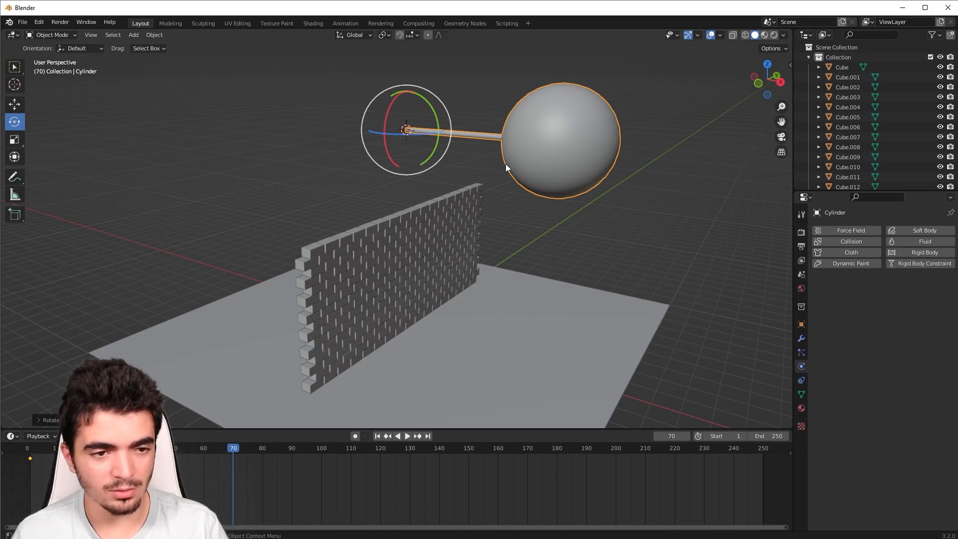
pyautogui.press('i')
pyautogui.click(430, 163)
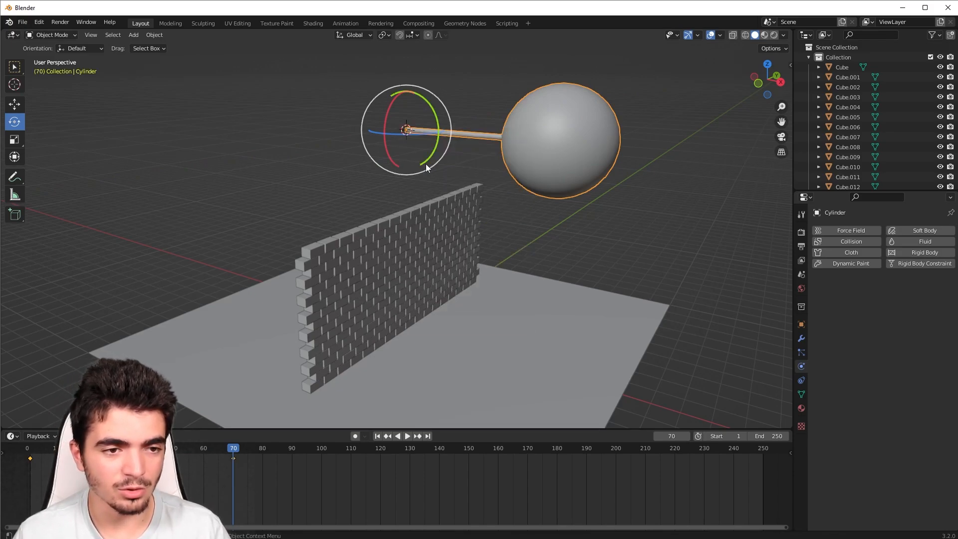
# - Play the wrecking ball's swing animation from frame 1, then stop and return to the first frame
pyautogui.hotkey('shift', 'Left')
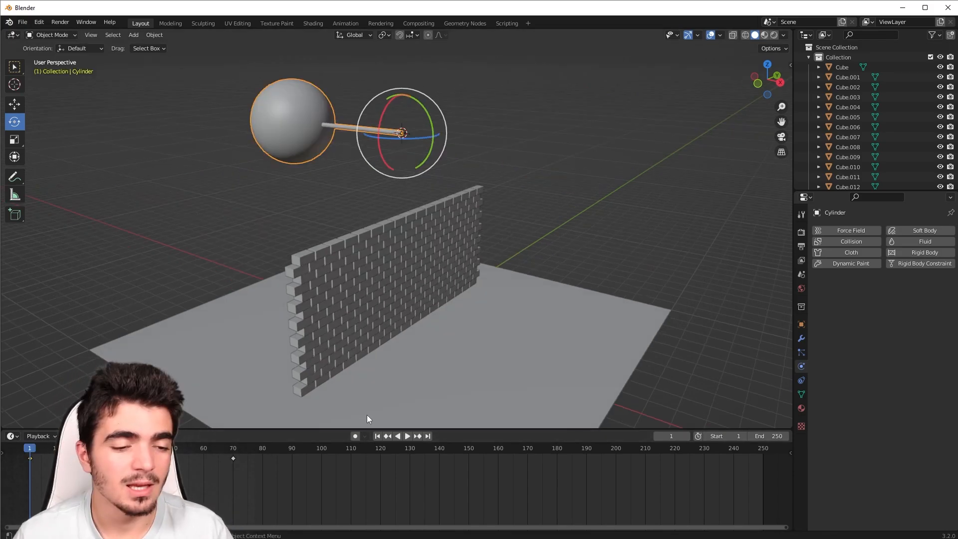
pyautogui.click(407, 436)
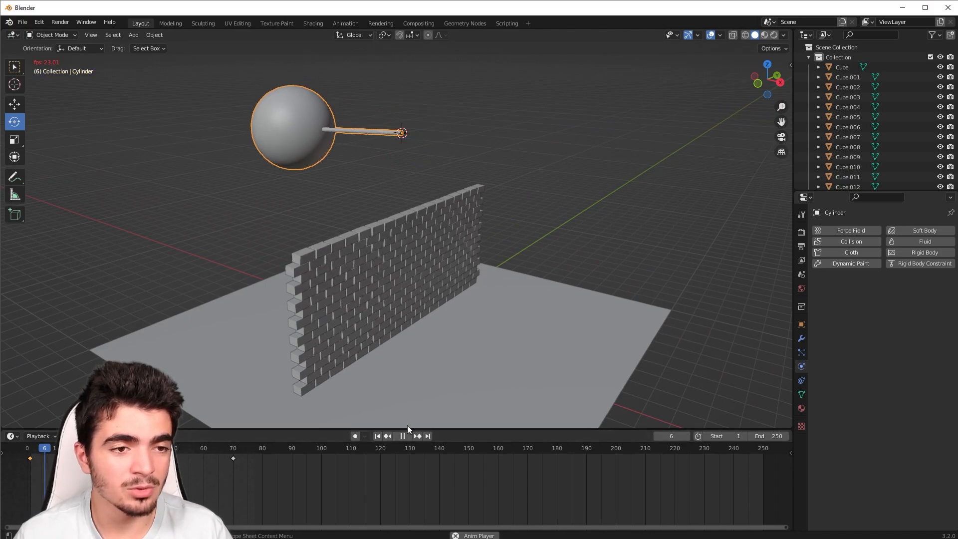
pyautogui.moveTo(398, 366); pyautogui.dragTo(393, 350, button='middle')
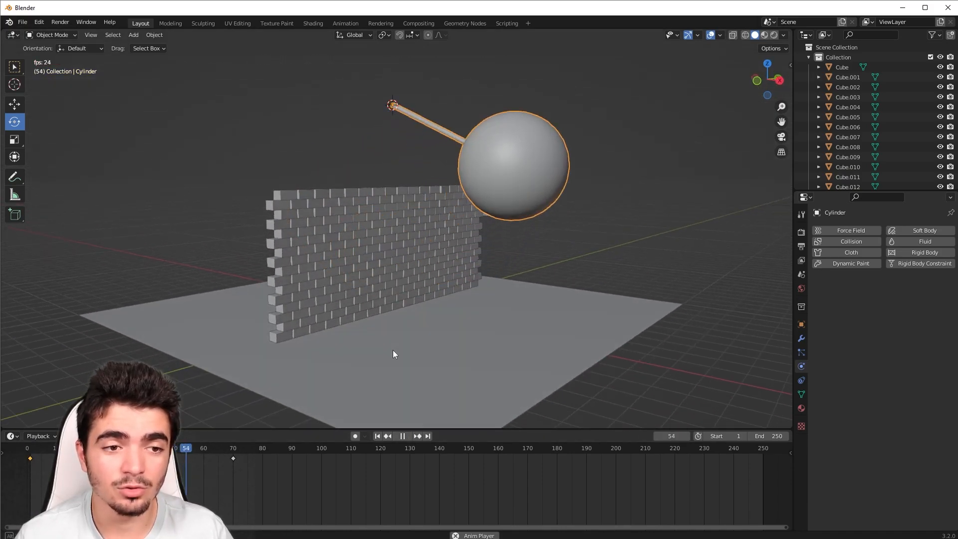
pyautogui.click(403, 436)
pyautogui.click(377, 437)
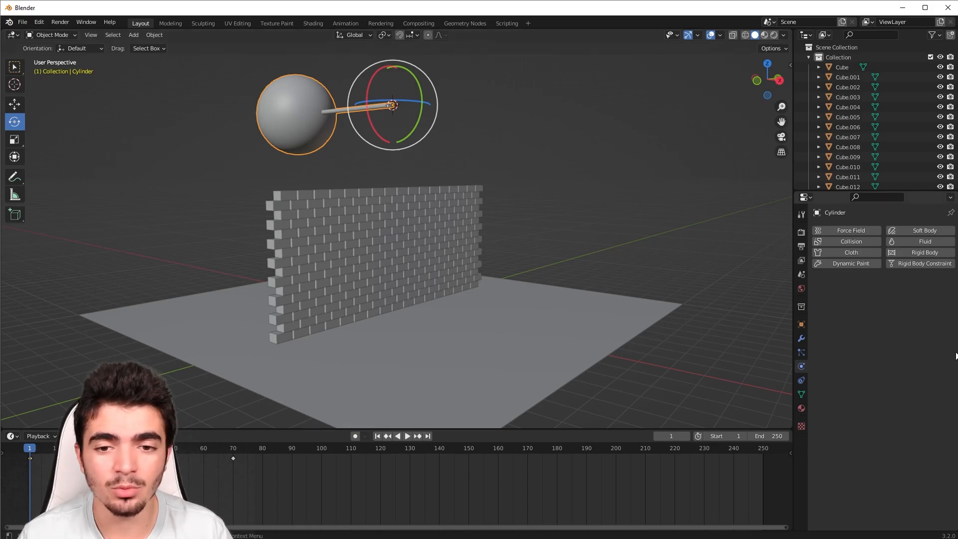
# - Make the wrecking ball an Active rigid body with Animated enabled and Dynamic disabled, then play the wall collision and rewind to frame 1
pyautogui.click(919, 258)
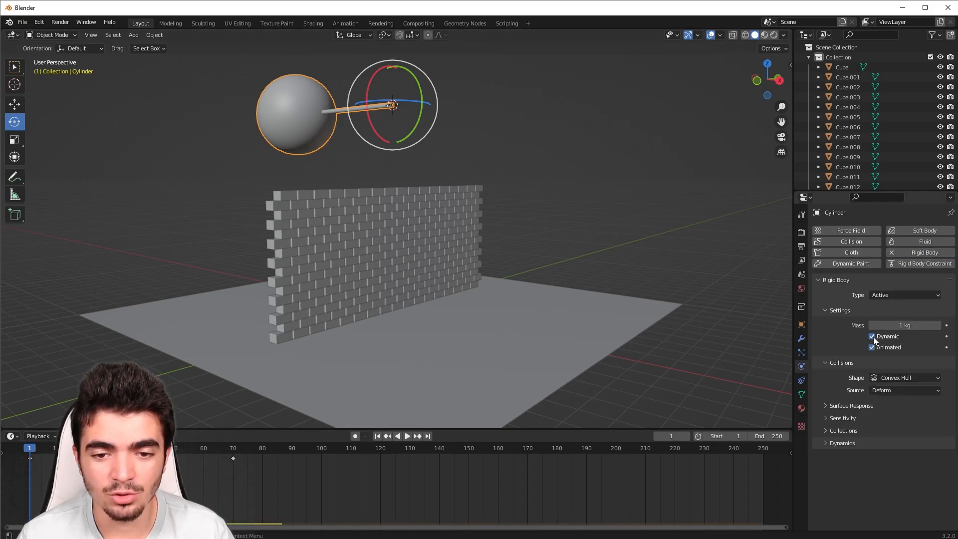
pyautogui.click(408, 437)
pyautogui.moveTo(474, 333)
pyautogui.mouseDown(button='middle')
pyautogui.moveTo(559, 348)
pyautogui.moveTo(474, 338)
pyautogui.mouseUp(button='middle')
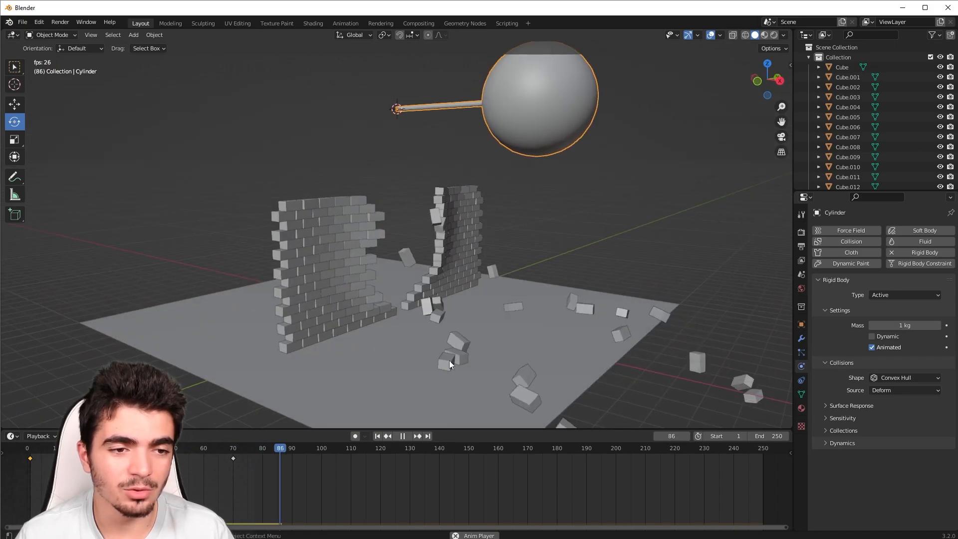
pyautogui.click(377, 437)
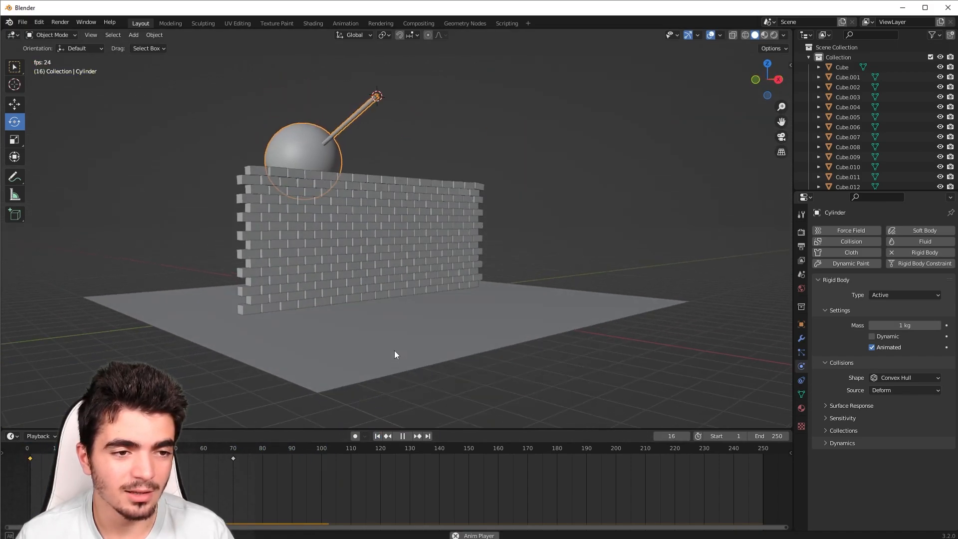
pyautogui.moveTo(395, 351)
pyautogui.mouseDown(button='middle')
pyautogui.moveTo(505, 376)
pyautogui.moveTo(466, 368)
pyautogui.moveTo(394, 417)
pyautogui.moveTo(400, 345)
pyautogui.moveTo(410, 340)
pyautogui.mouseUp(button='middle')
pyautogui.press('space')
pyautogui.click(377, 436)
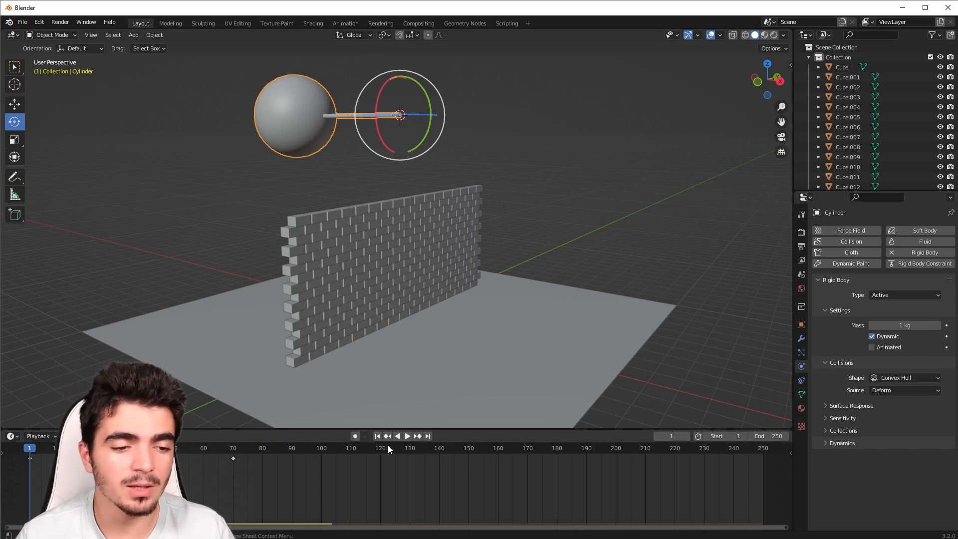
# - Play the simulation twice with the wrecking ball set to Dynamic and not Animated, rewinding to frame 1 after each run
pyautogui.press('space')
pyautogui.moveTo(366, 314); pyautogui.dragTo(381, 282, button='middle')
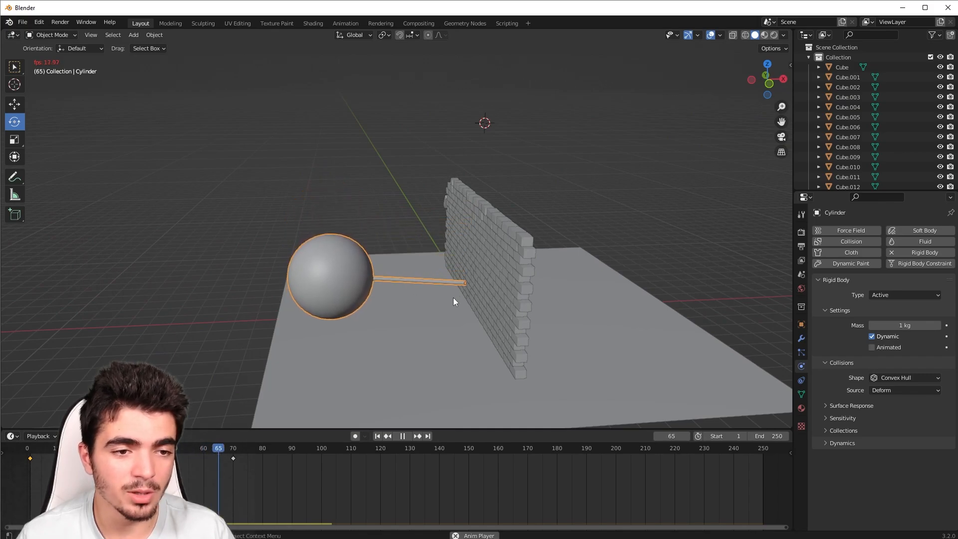
pyautogui.moveTo(453, 297); pyautogui.dragTo(485, 287, button='middle')
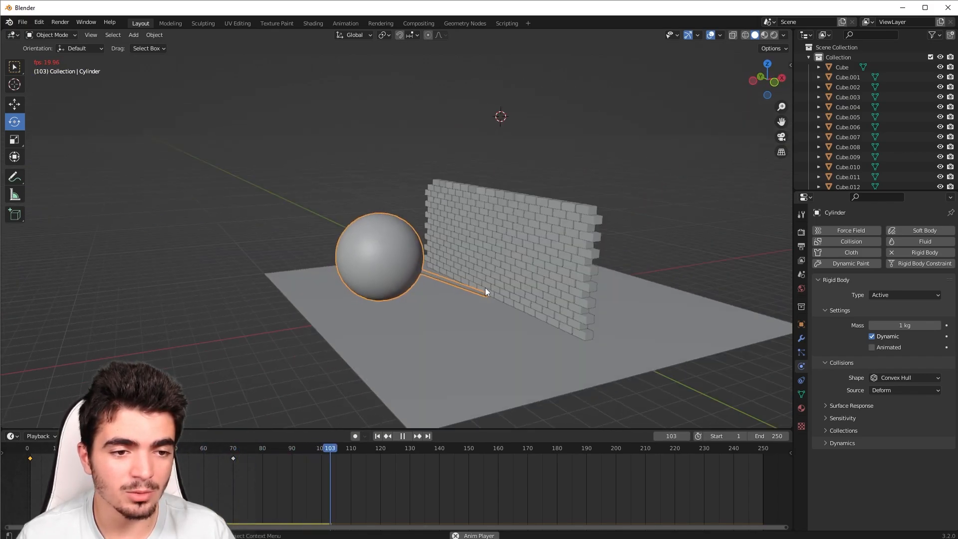
pyautogui.press('space')
pyautogui.click(378, 436)
pyautogui.moveTo(419, 382); pyautogui.dragTo(693, 310, button='middle')
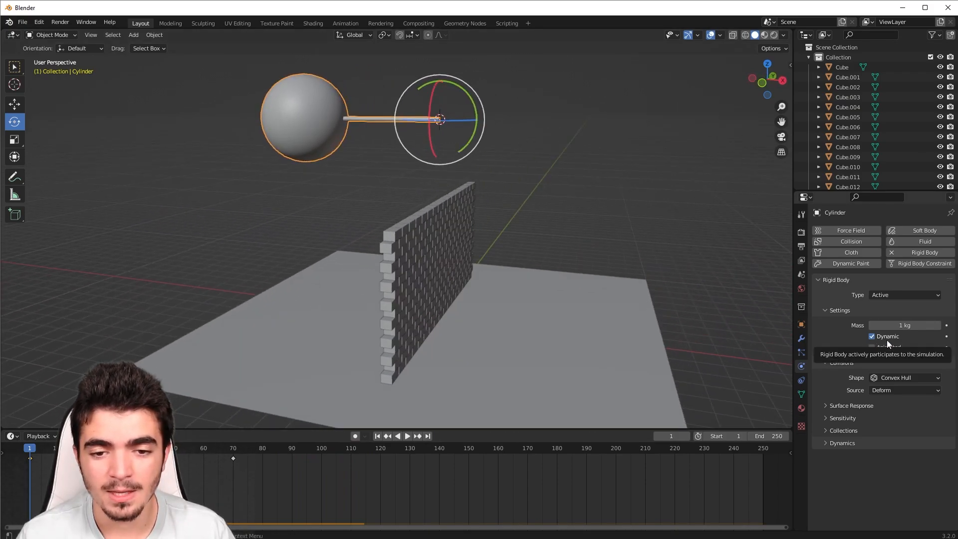
pyautogui.press('space')
pyautogui.moveTo(449, 240); pyautogui.dragTo(497, 220, button='middle')
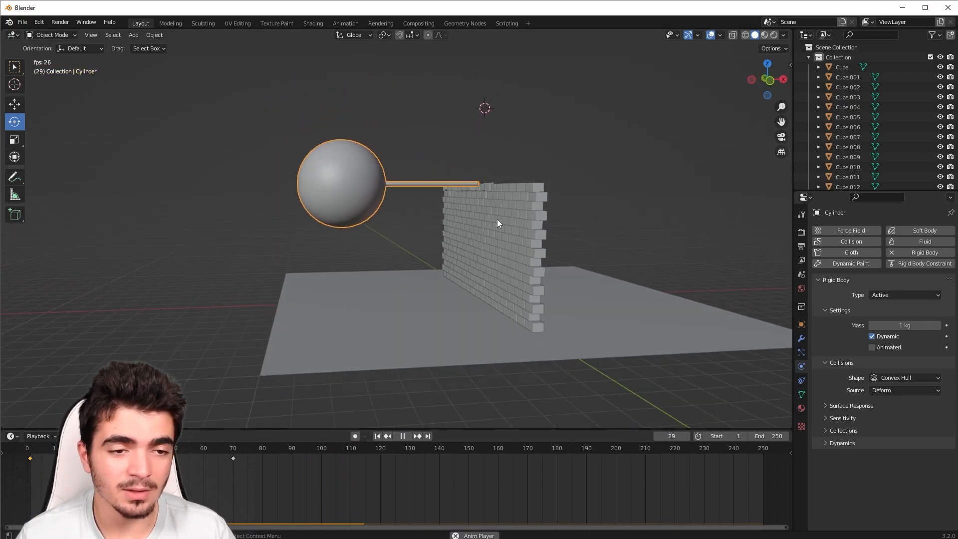
pyautogui.press('space')
pyautogui.click(378, 436)
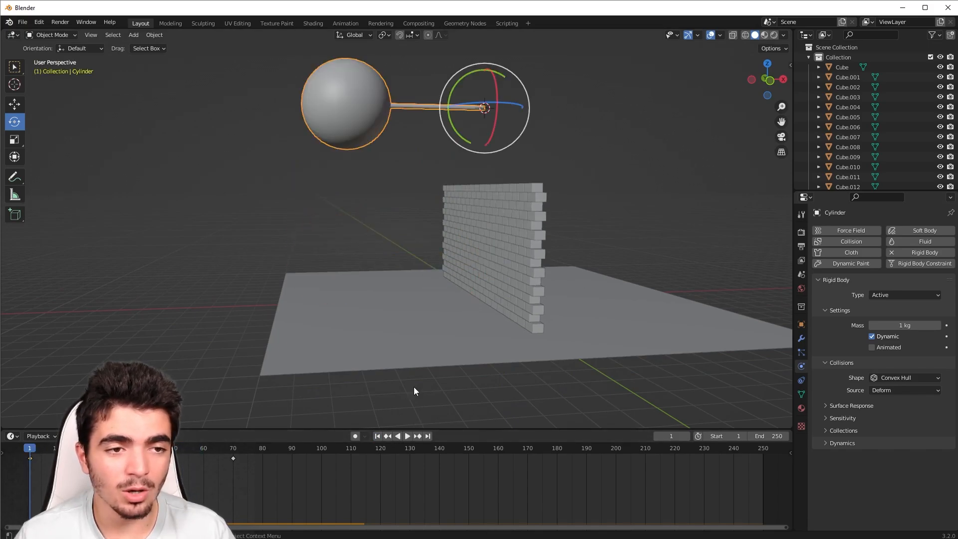
pyautogui.moveTo(671, 266); pyautogui.dragTo(627, 268, button='middle')
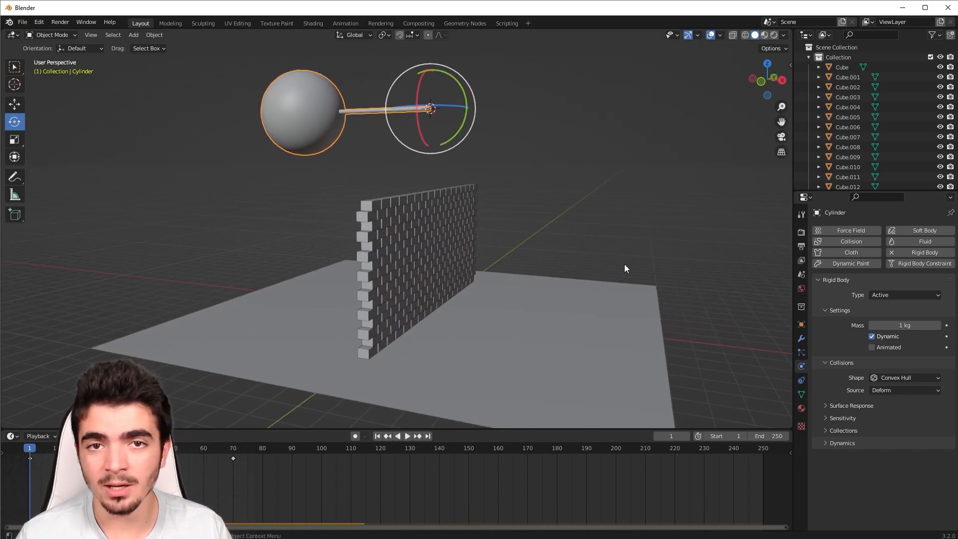
# - Disable Dynamic and enable Animated on the wrecking ball's rigid body, and run the simulation to check the collision
pyautogui.click(872, 336)
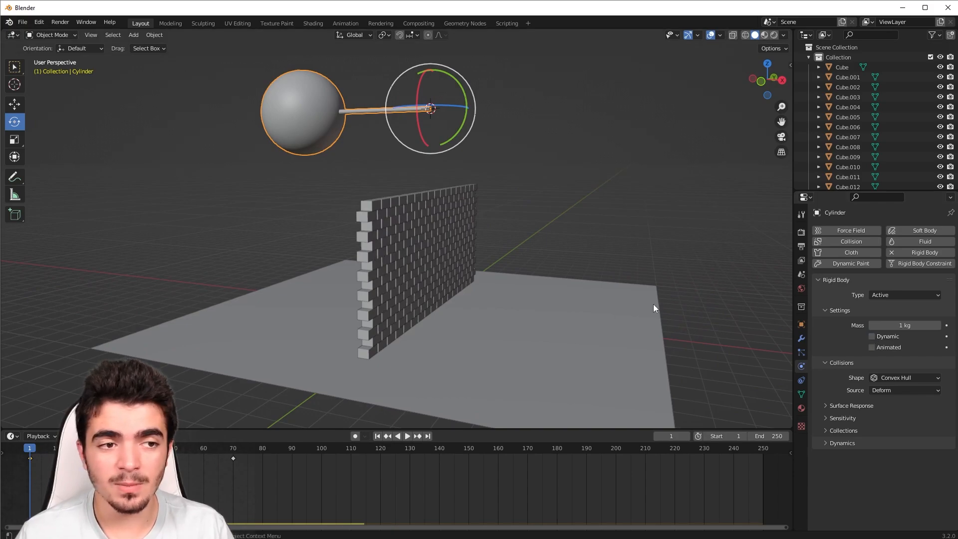
pyautogui.click(872, 350)
pyautogui.click(408, 438)
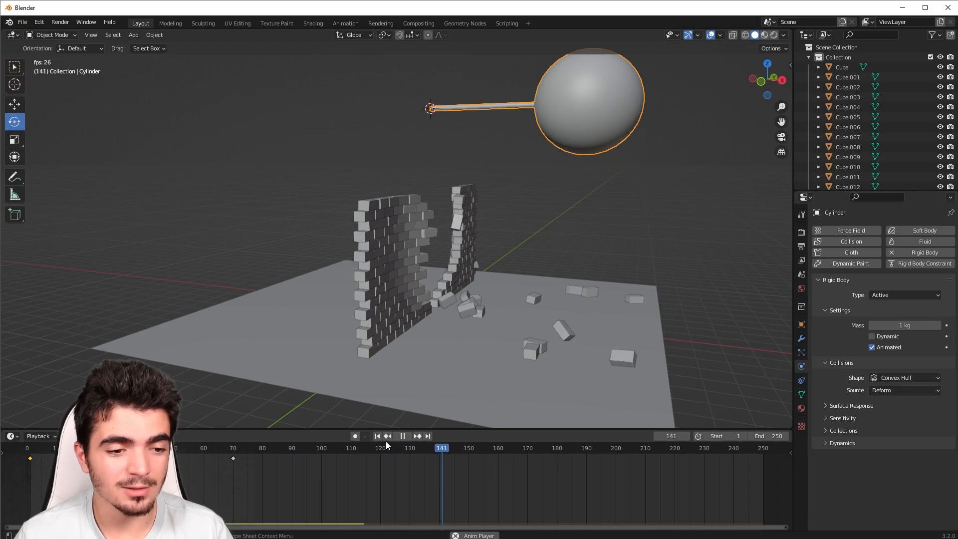
pyautogui.press('space')
# - Duplicate the wrecking ball's frame 1 rotation keyframe to frame 140 so the ball swings back
pyautogui.moveTo(30, 449); pyautogui.dragTo(233, 465)
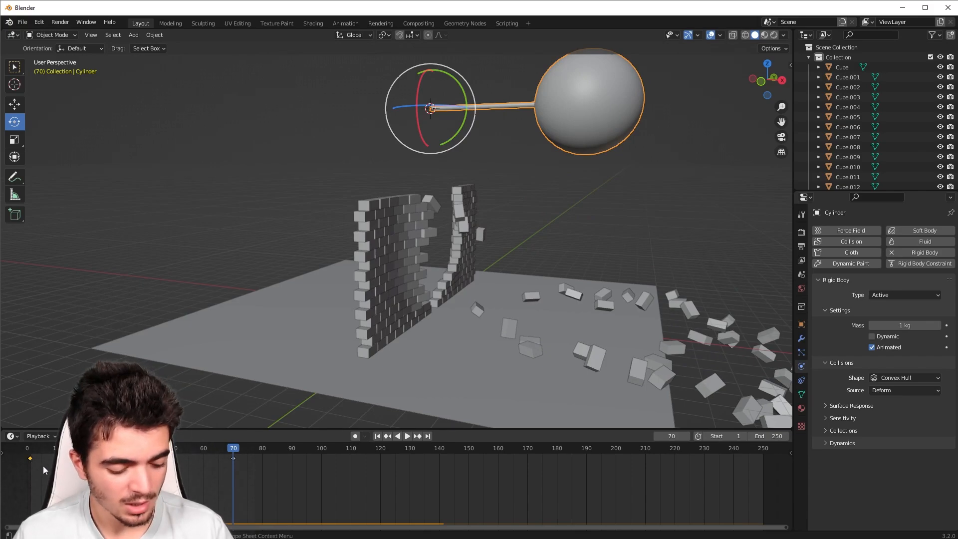
pyautogui.press('g')
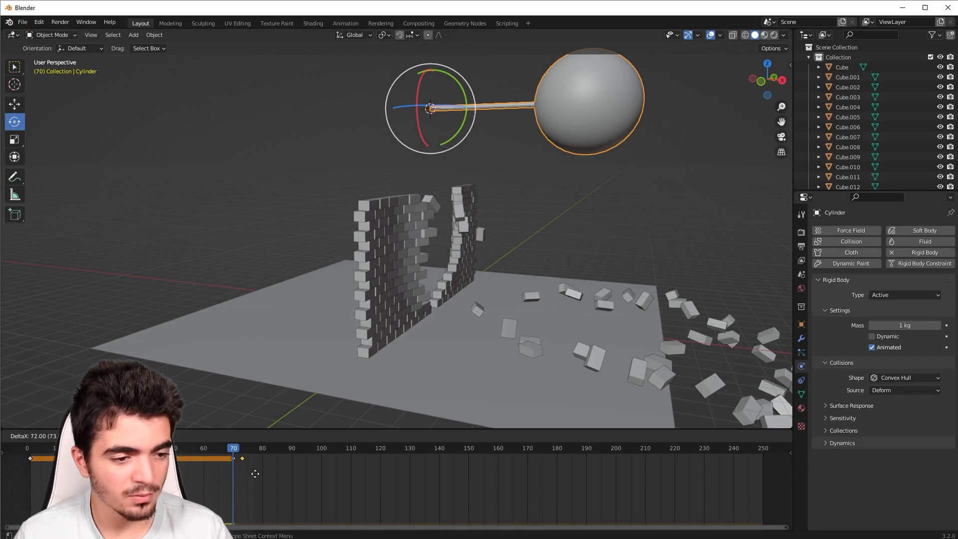
pyautogui.click(453, 470)
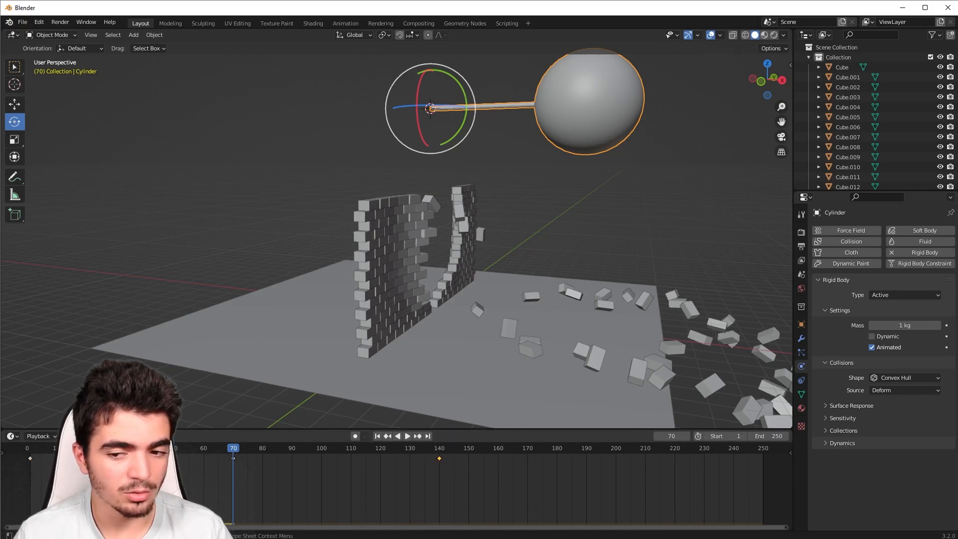
# - Play the simulation from frame 1 to check the ball's full swing through the wall and back, stopping at frame 160
pyautogui.click(378, 436)
pyautogui.click(407, 436)
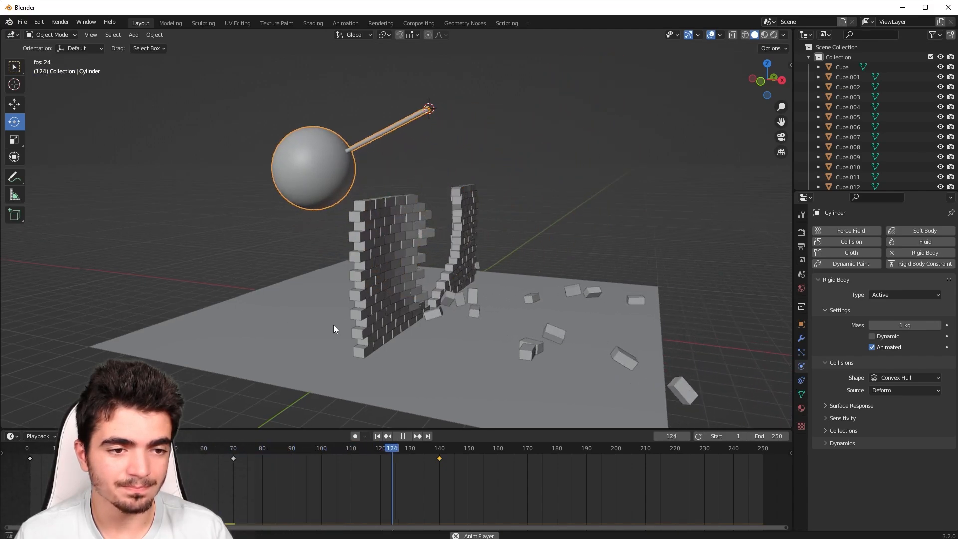
pyautogui.moveTo(333, 325)
pyautogui.mouseDown(button='middle')
pyautogui.moveTo(266, 320)
pyautogui.moveTo(329, 331)
pyautogui.mouseUp(button='middle')
pyautogui.press('space')
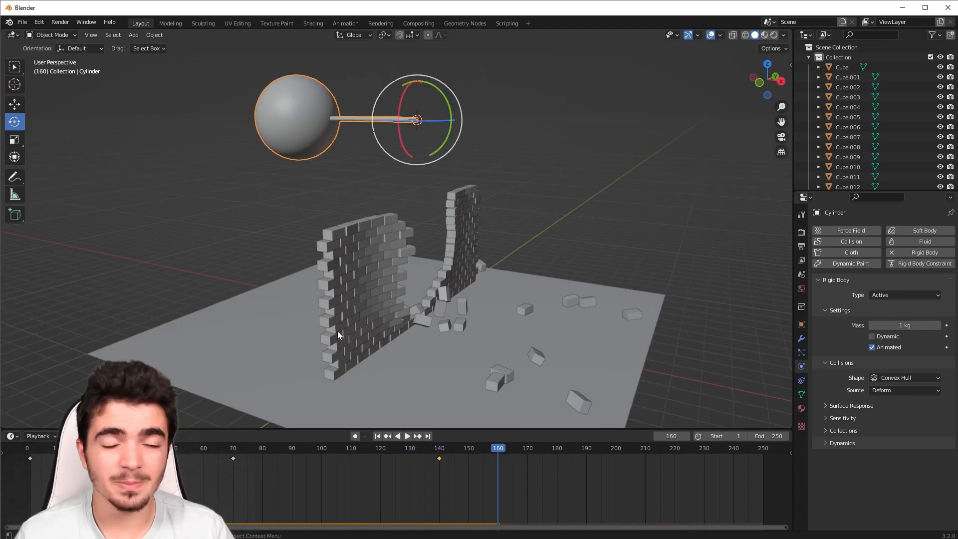